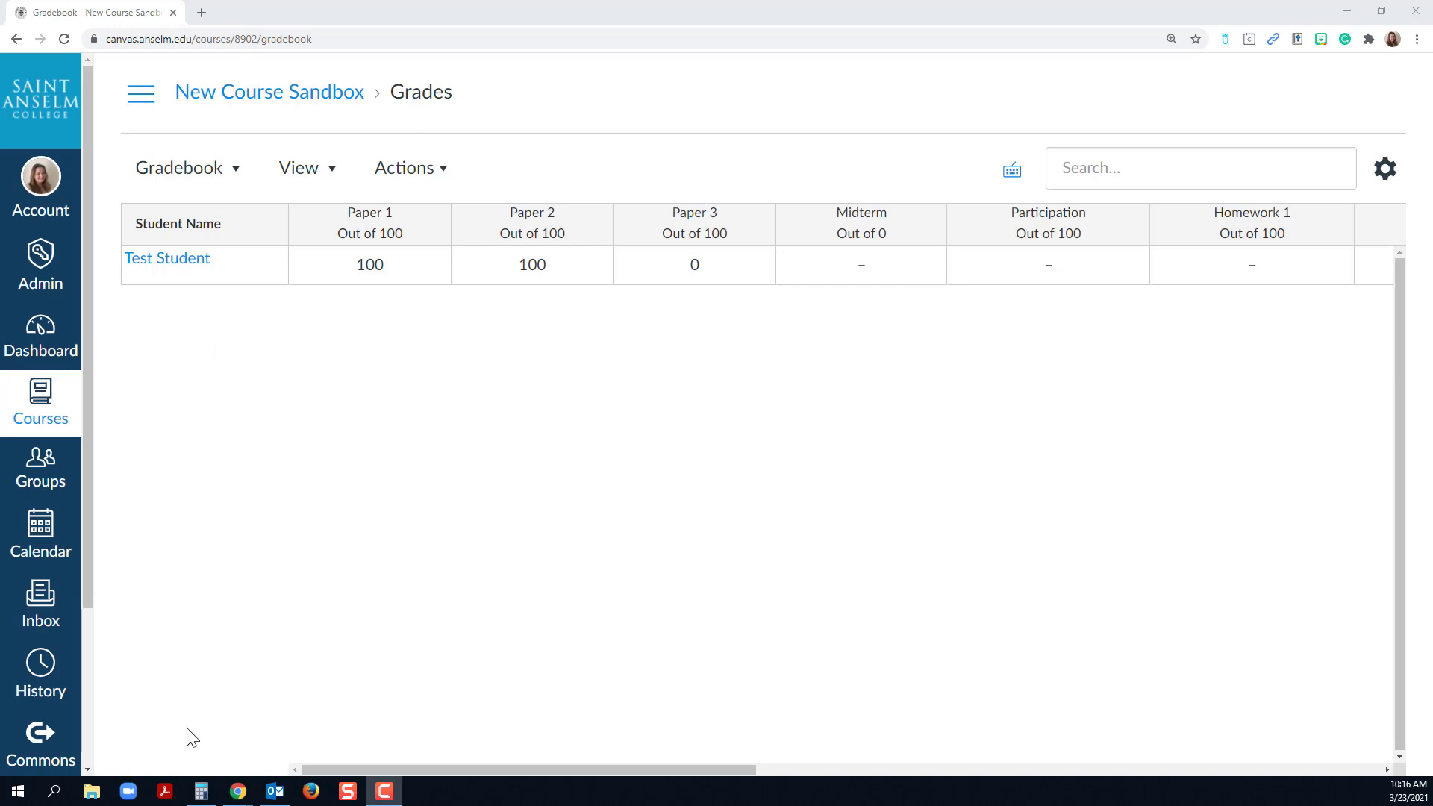
Step: Go to the New Course Sandbox home page and open the course's Grades page from there
click(248, 97)
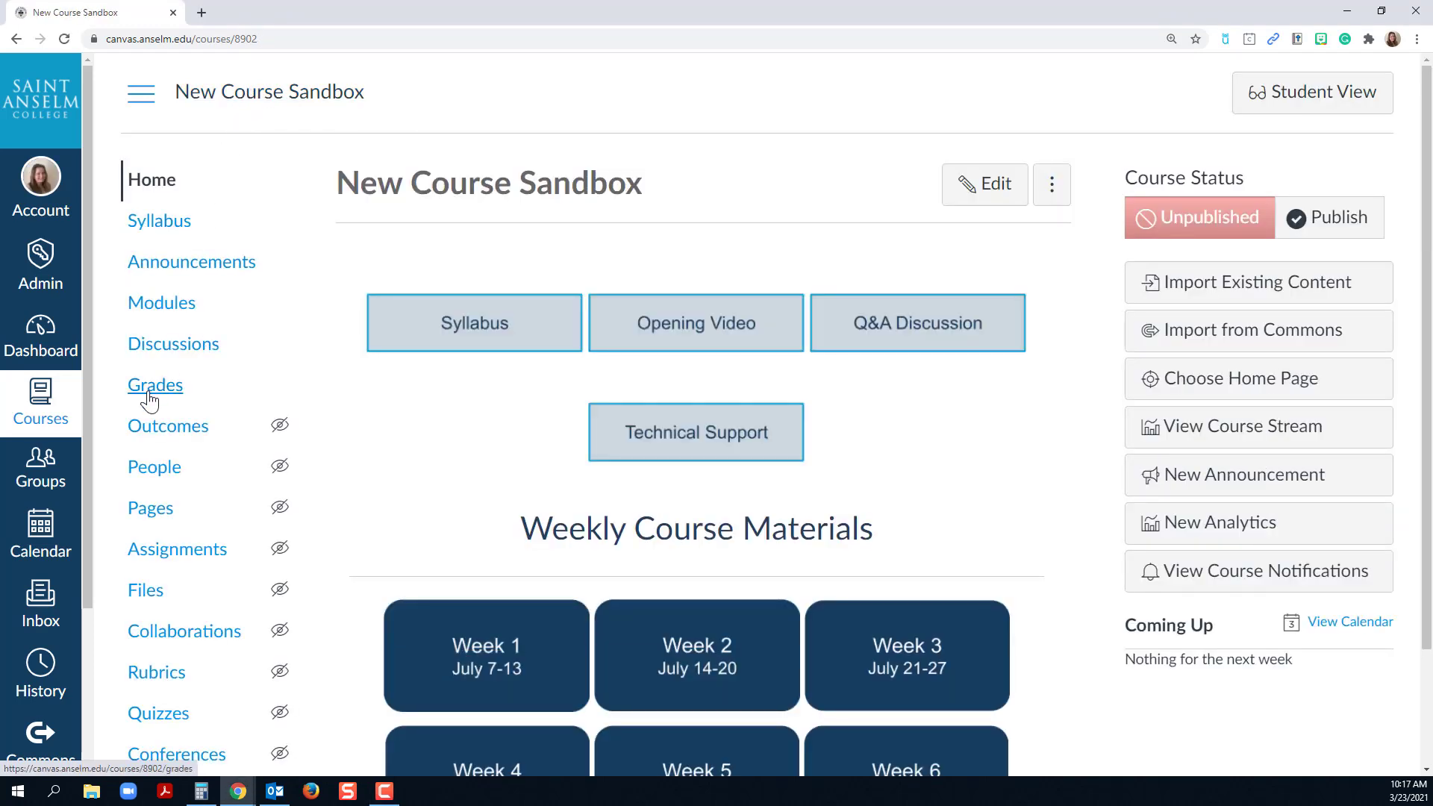
click(151, 385)
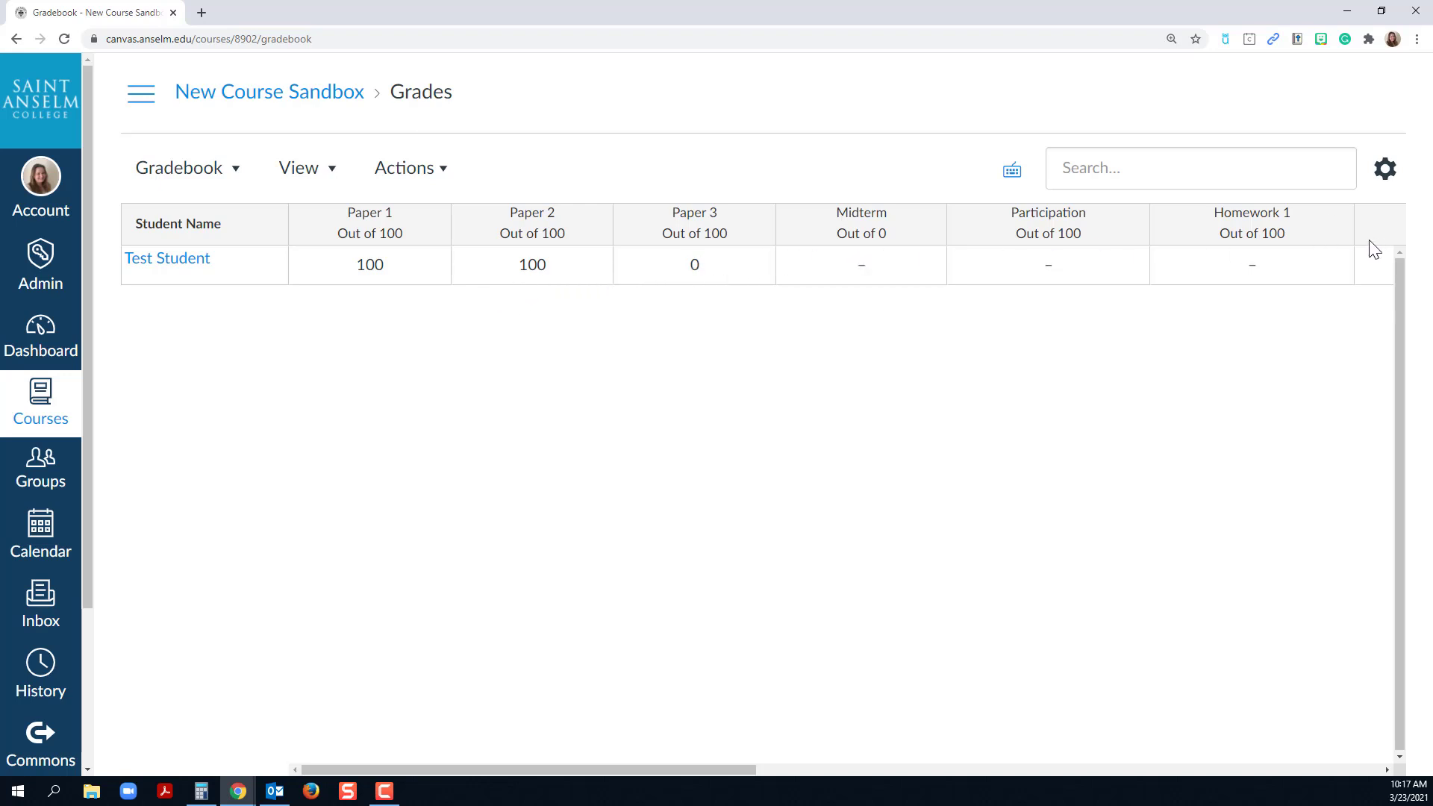
Step: Look through the gradebook's list of keyboard shortcuts and close it
mouse_move(1108, 246)
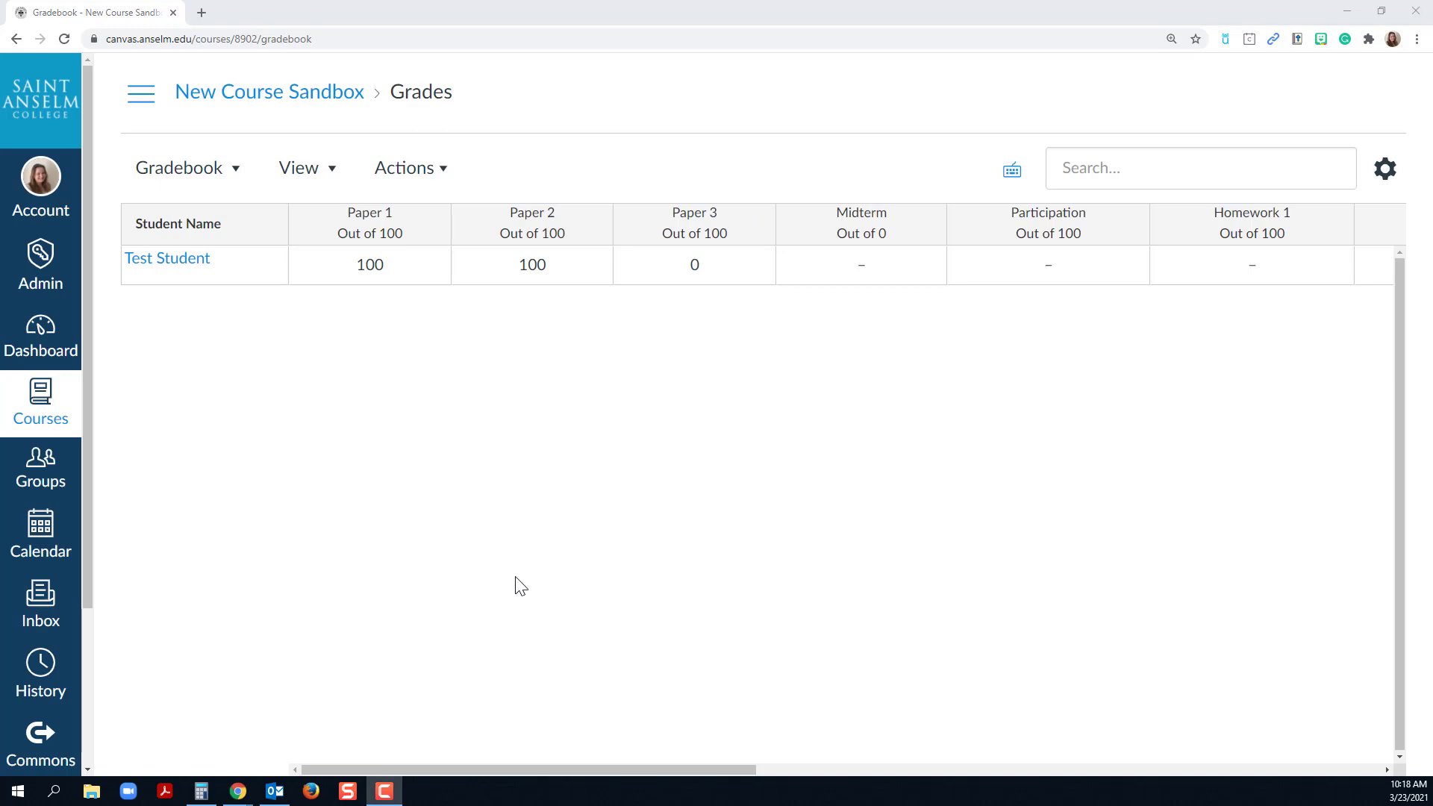
click(1012, 175)
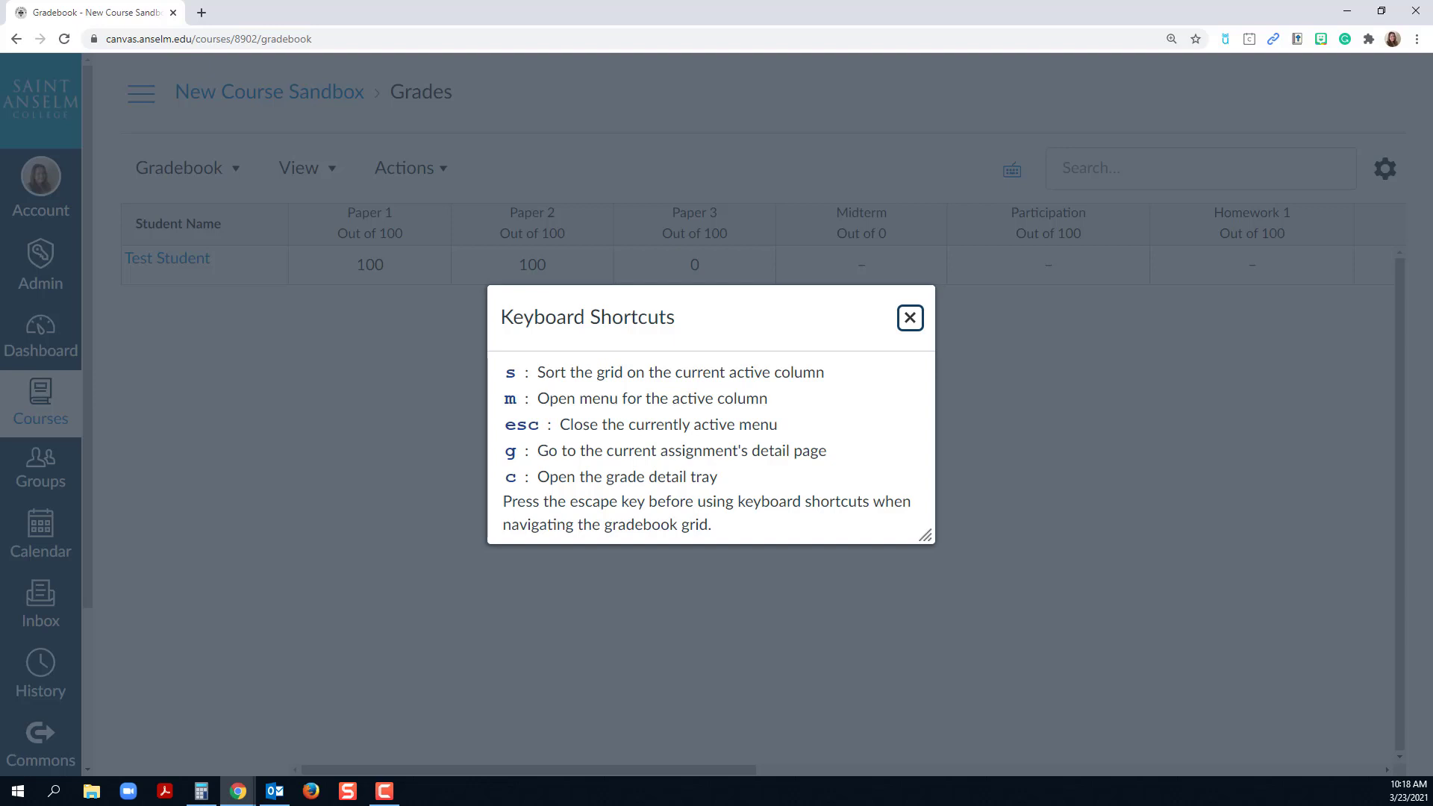
click(909, 319)
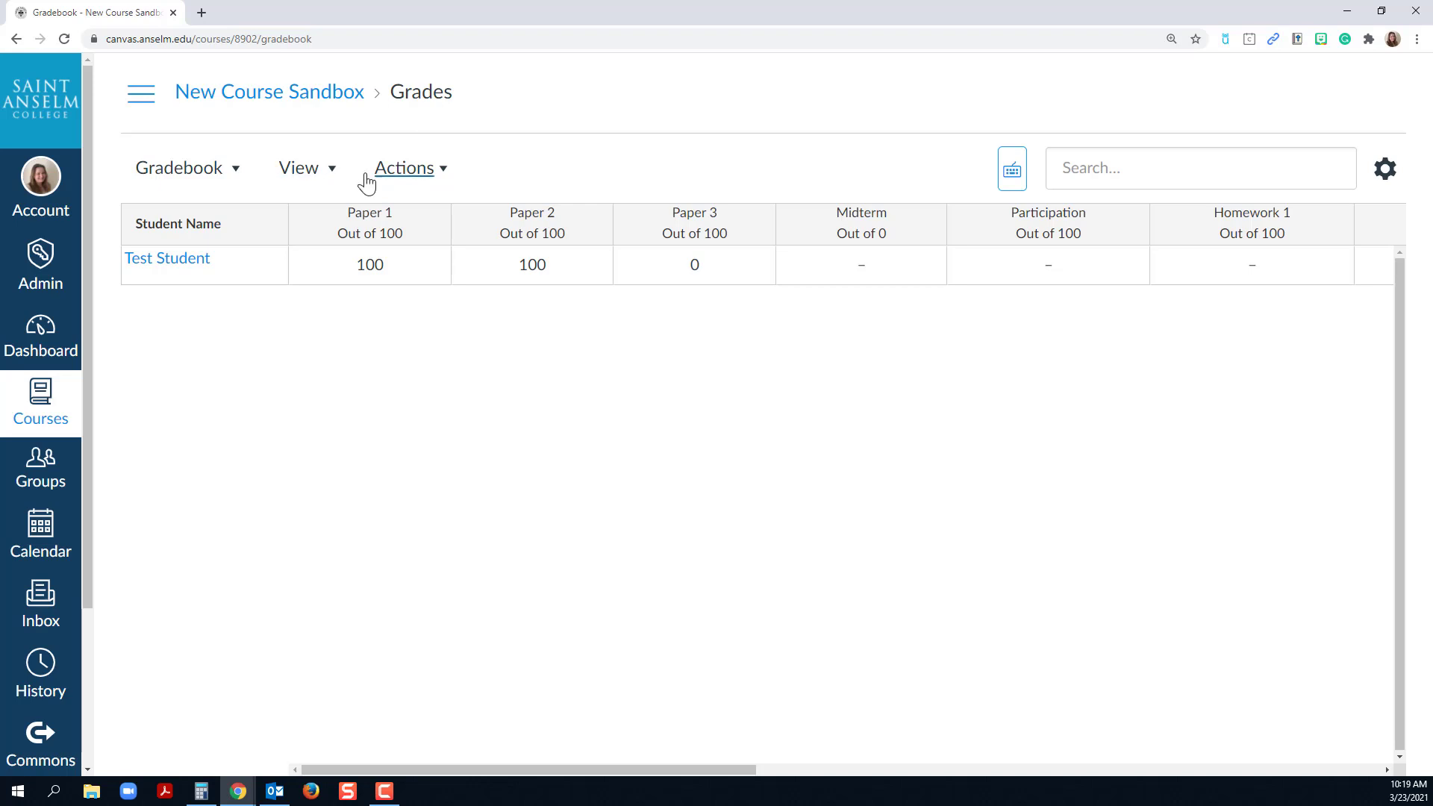
Step: Arrange the gradebook columns by assignment name A-Z, followed by due date from newest to oldest
click(306, 176)
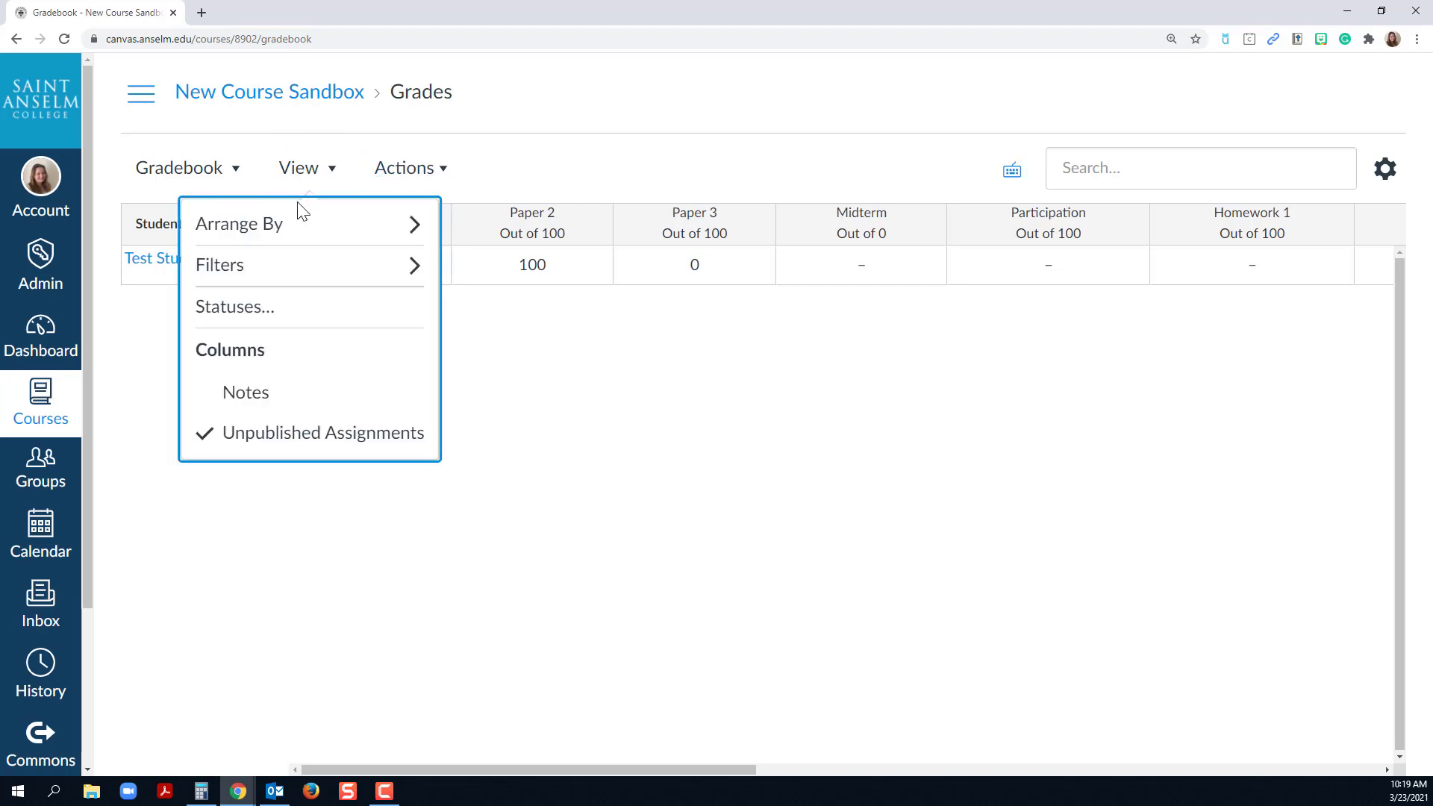
mouse_move(296, 225)
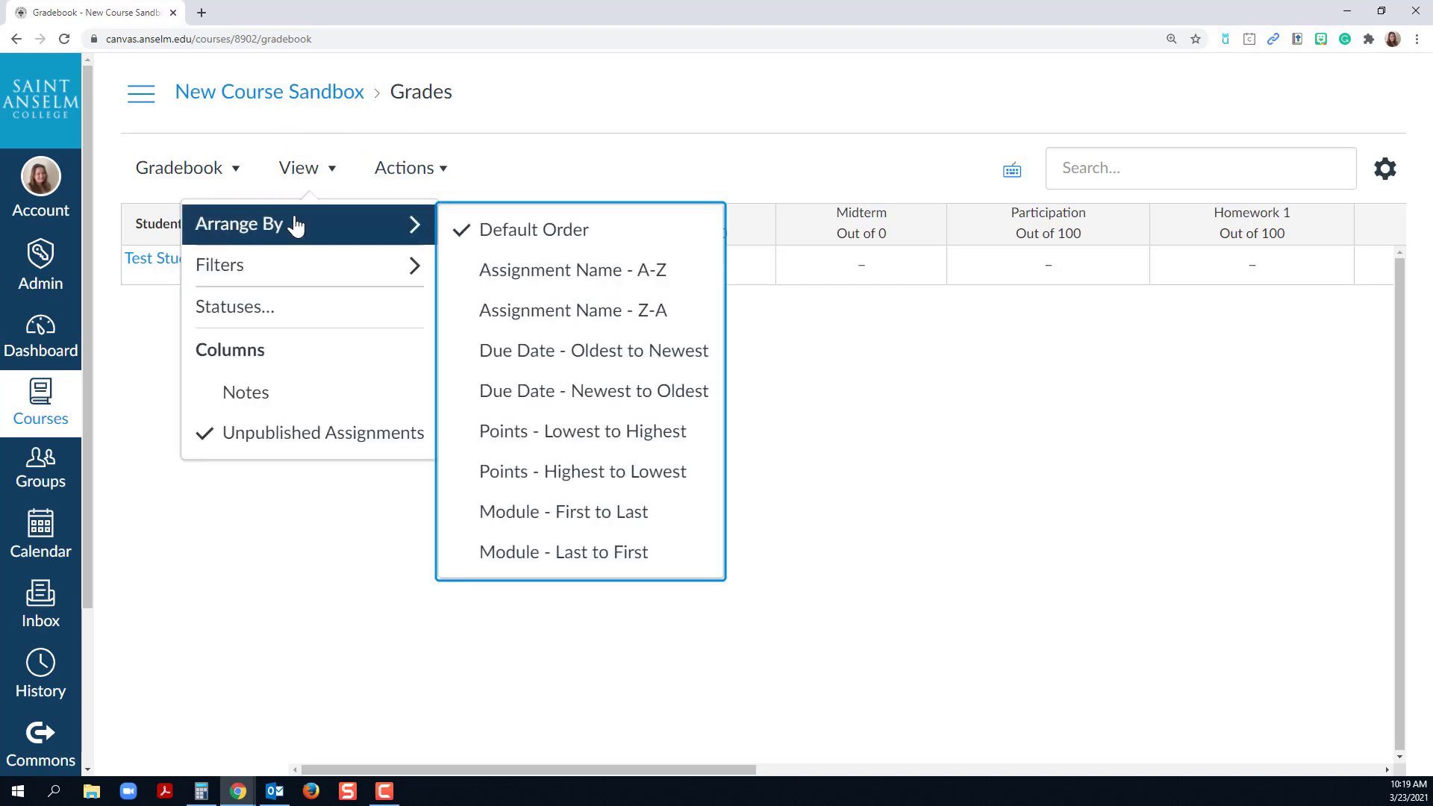
click(521, 273)
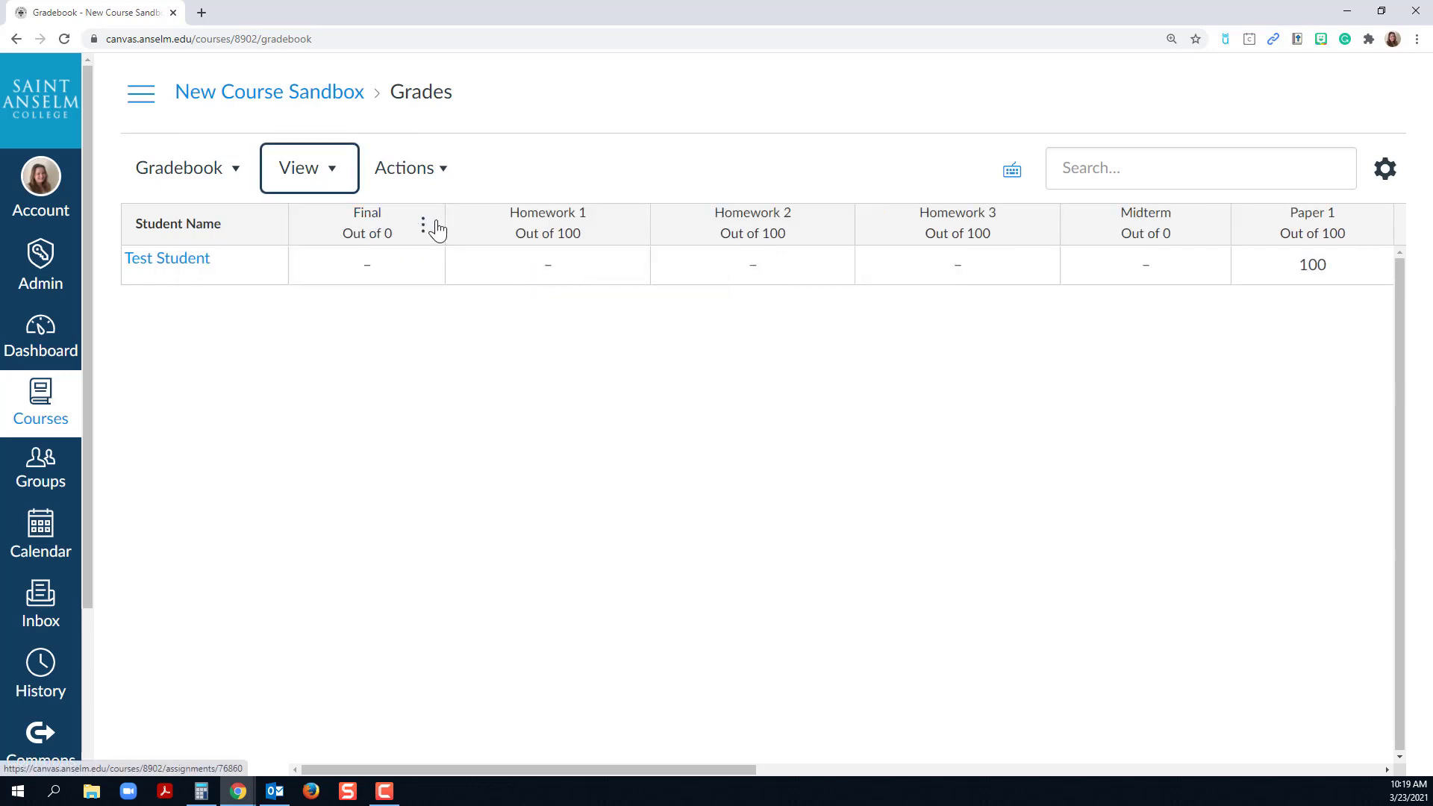
click(321, 185)
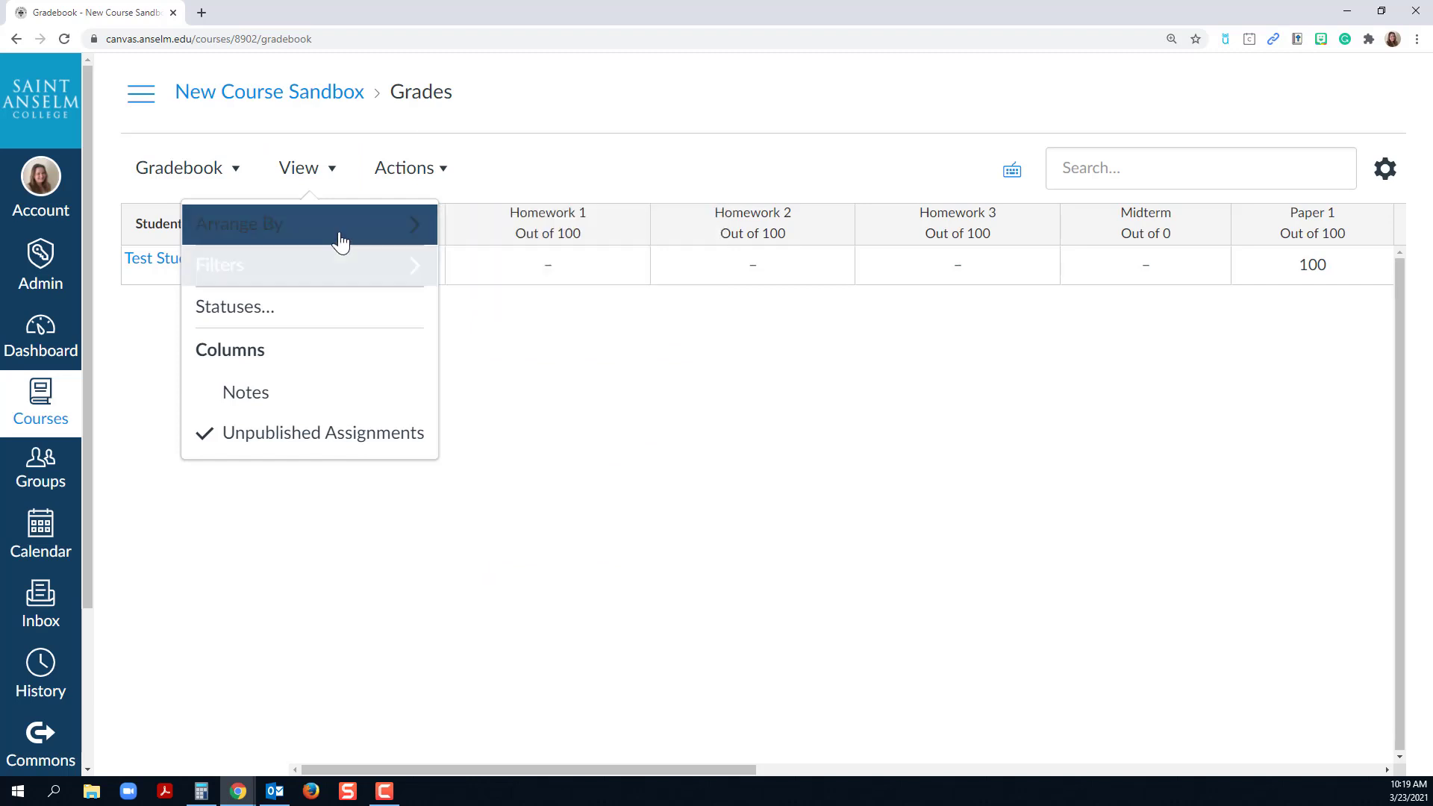
mouse_move(340, 240)
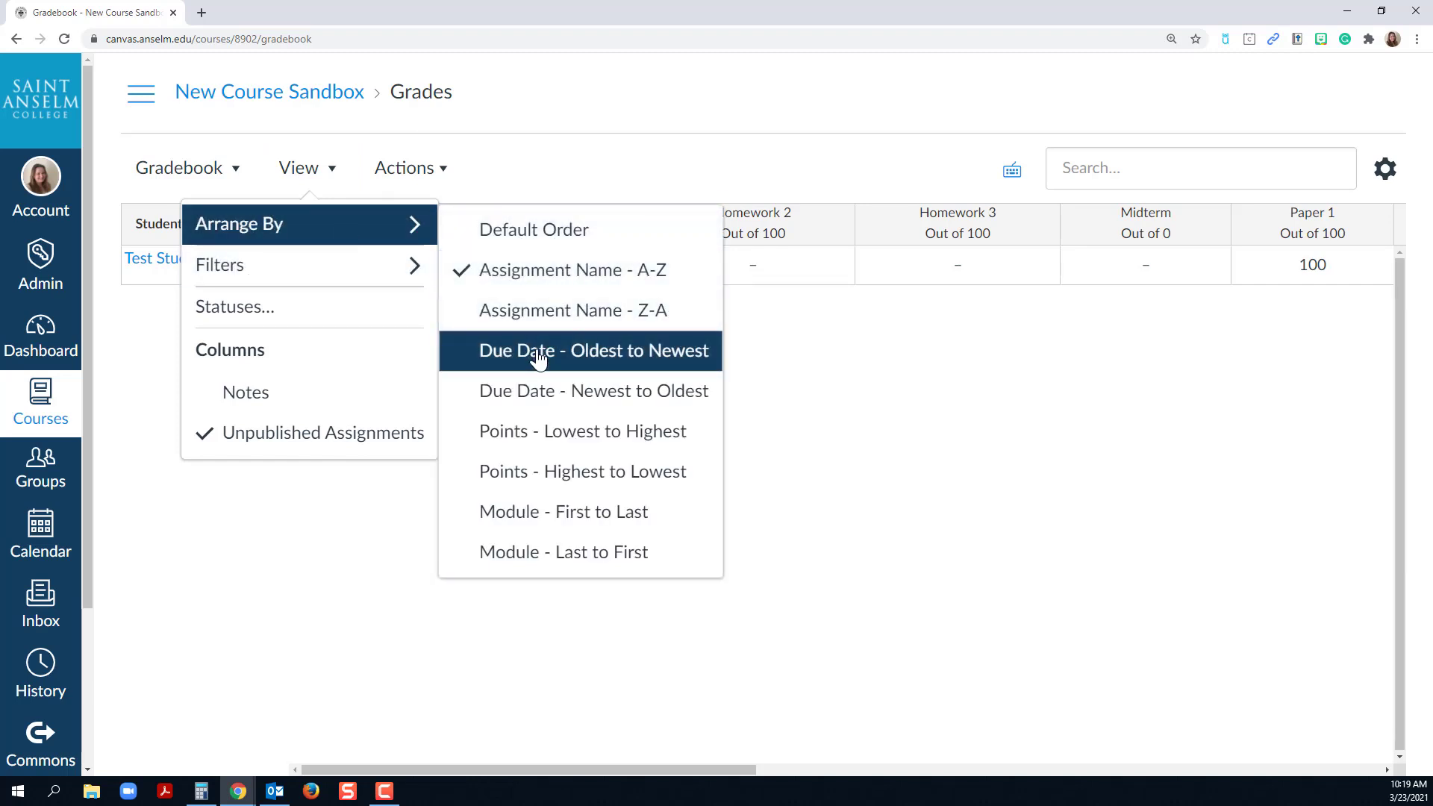
click(538, 393)
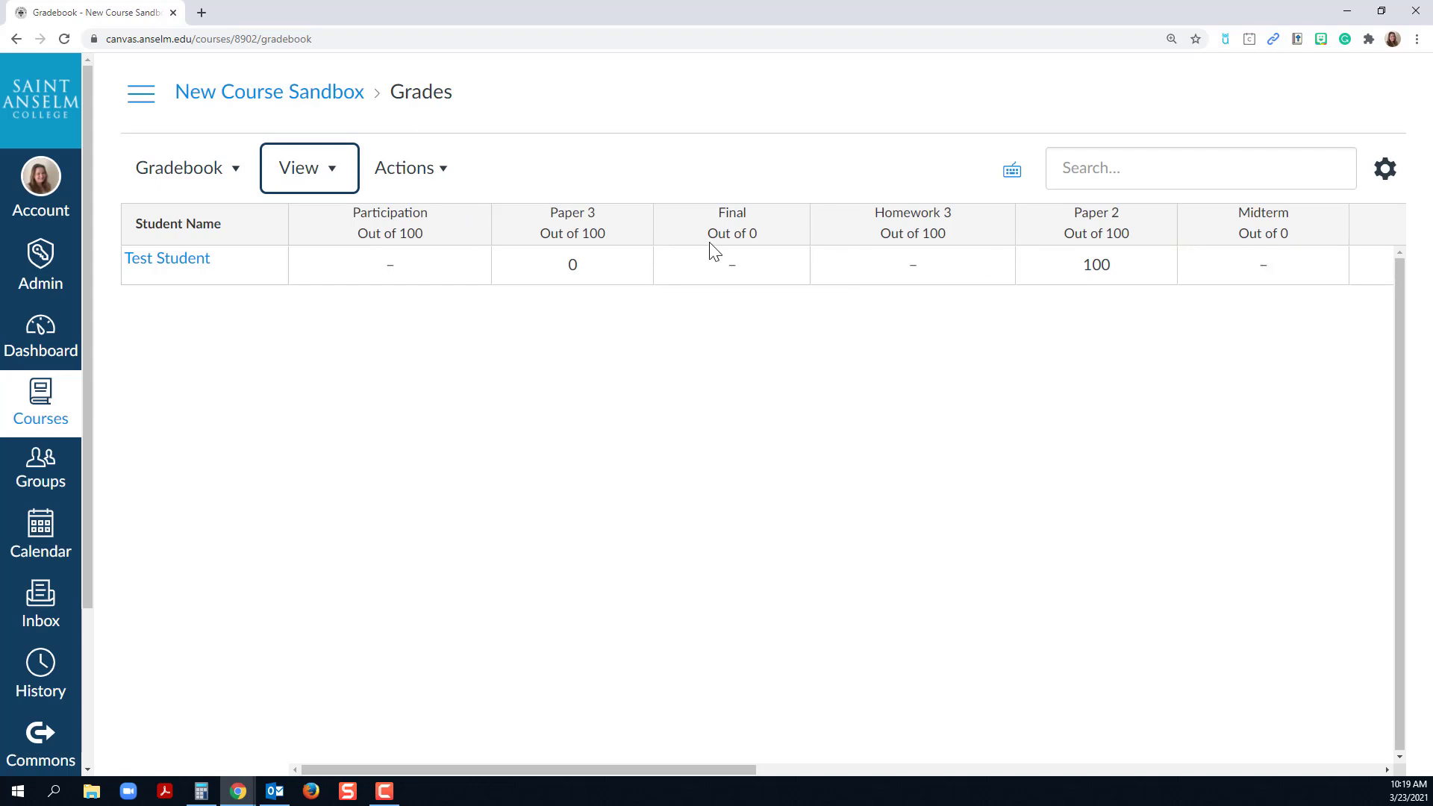
Step: Arrange the gradebook columns by due date from oldest to newest
click(310, 167)
mouse_move(407, 265)
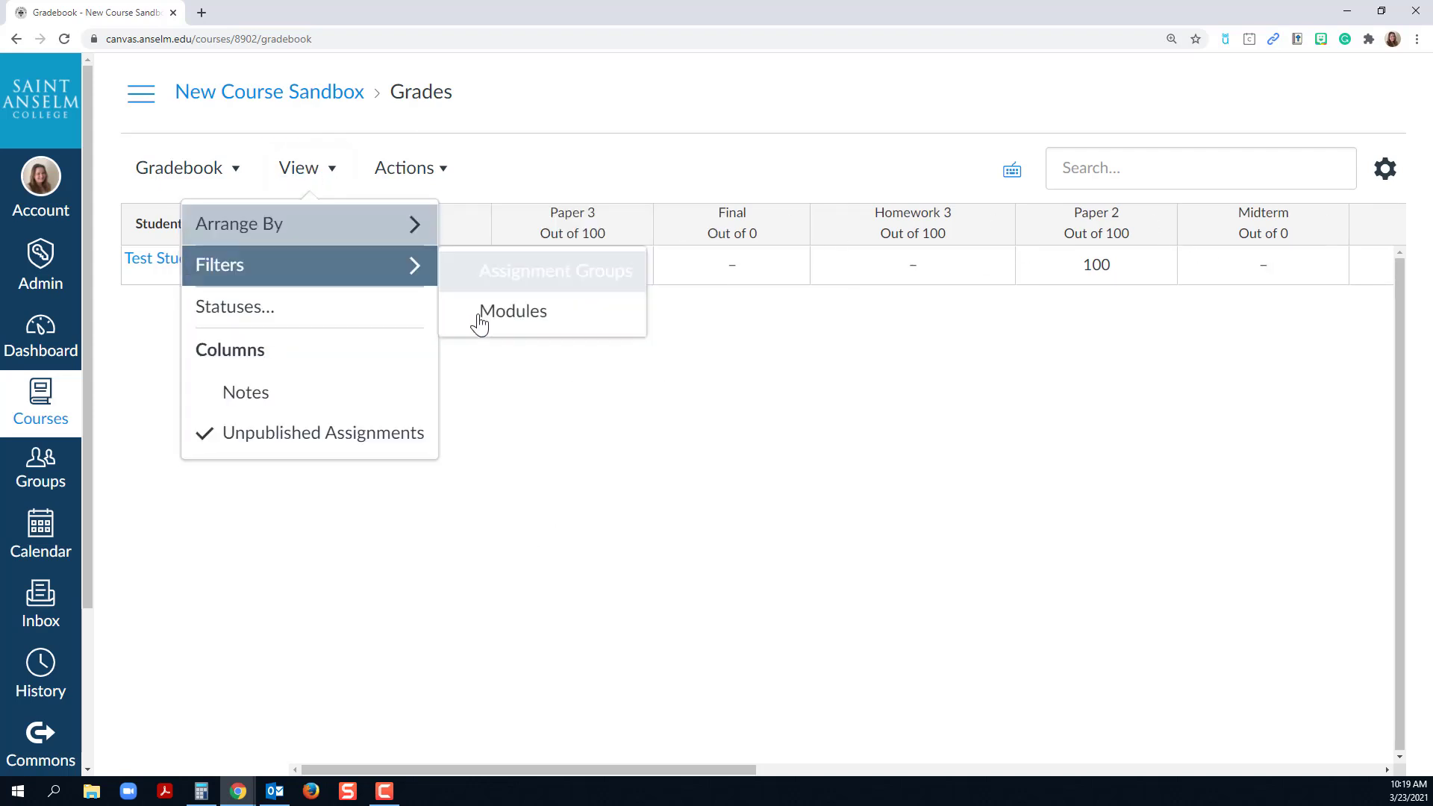
mouse_move(396, 228)
click(499, 349)
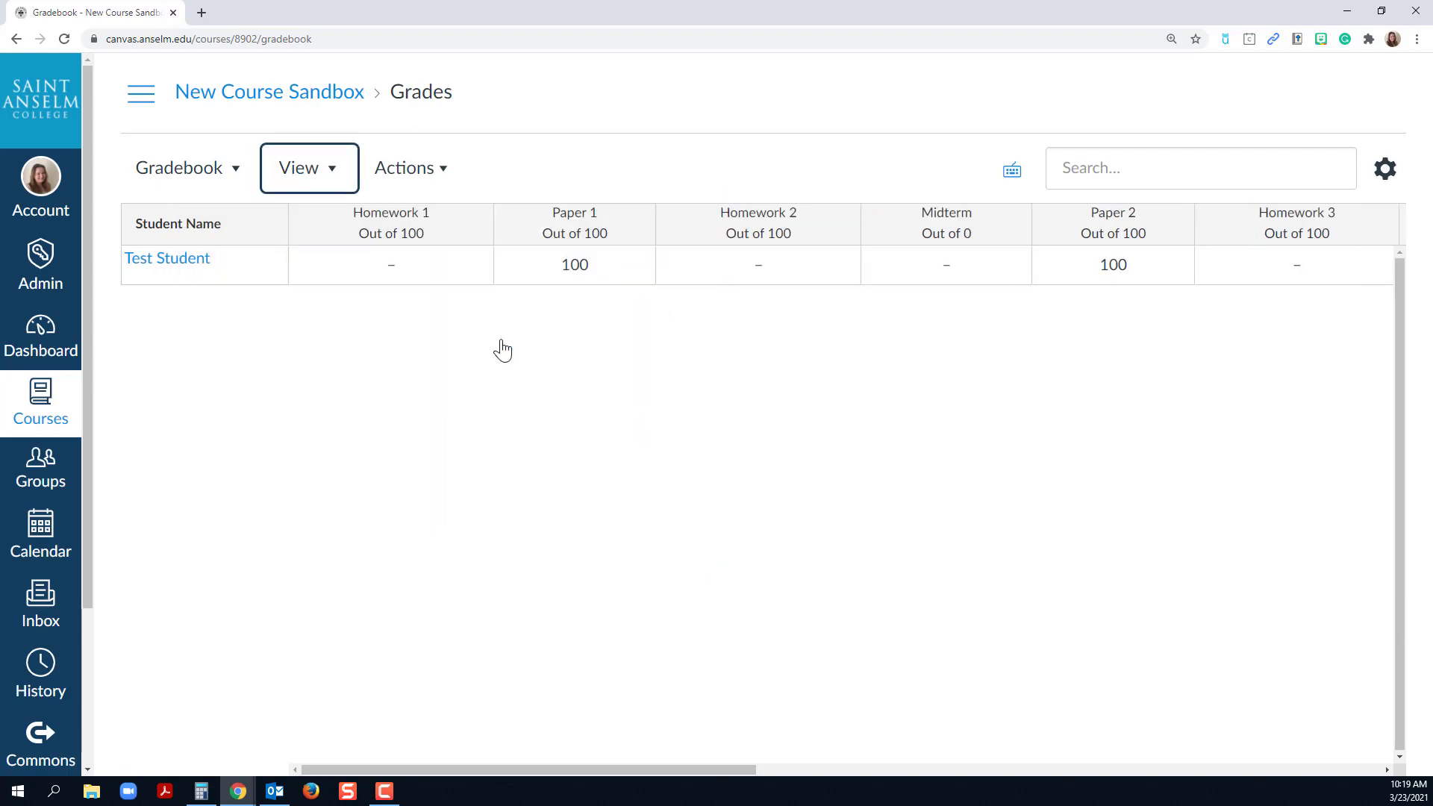
Step: Enable the Assignment Groups filter and limit the gradebook to the Exams group
click(296, 178)
mouse_move(275, 228)
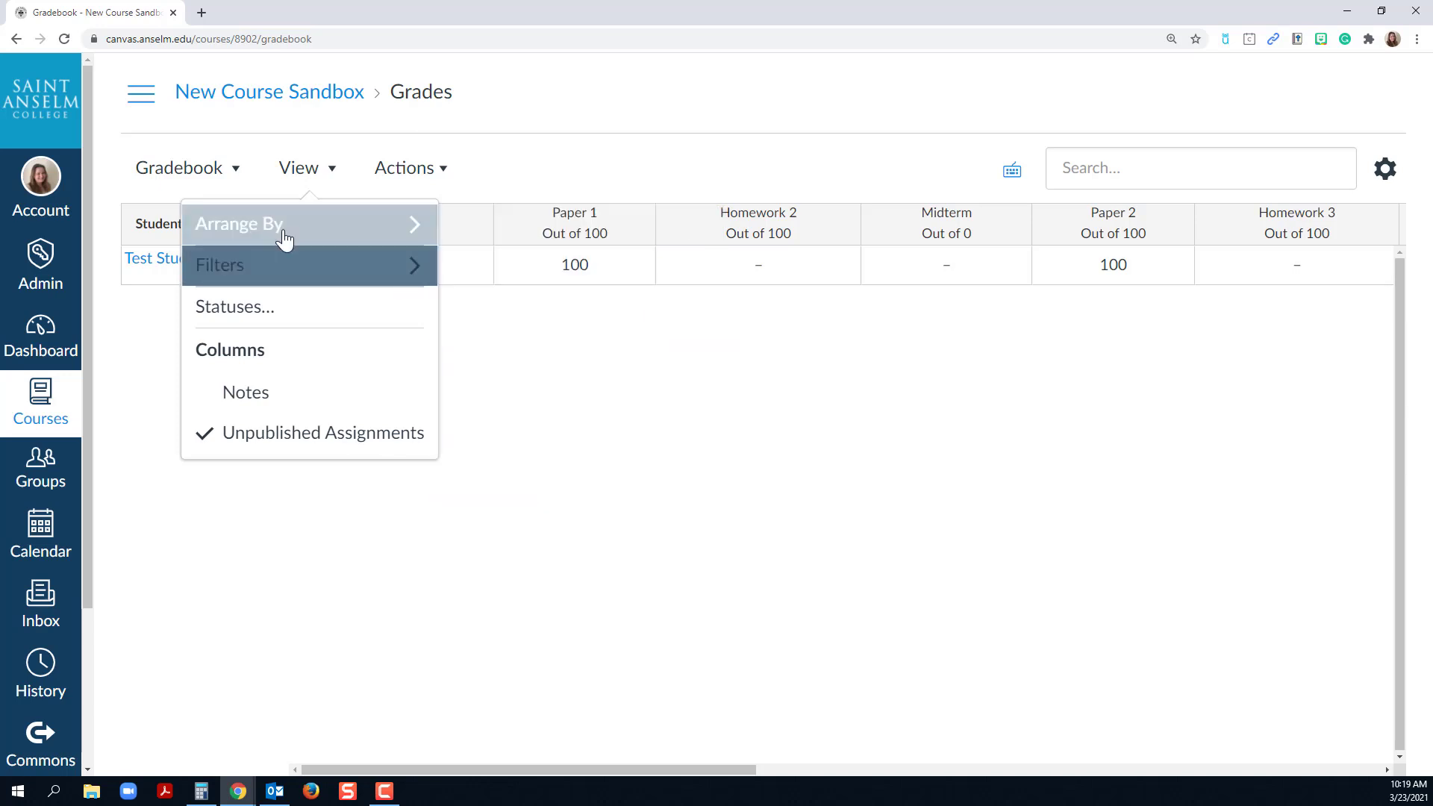
mouse_move(267, 268)
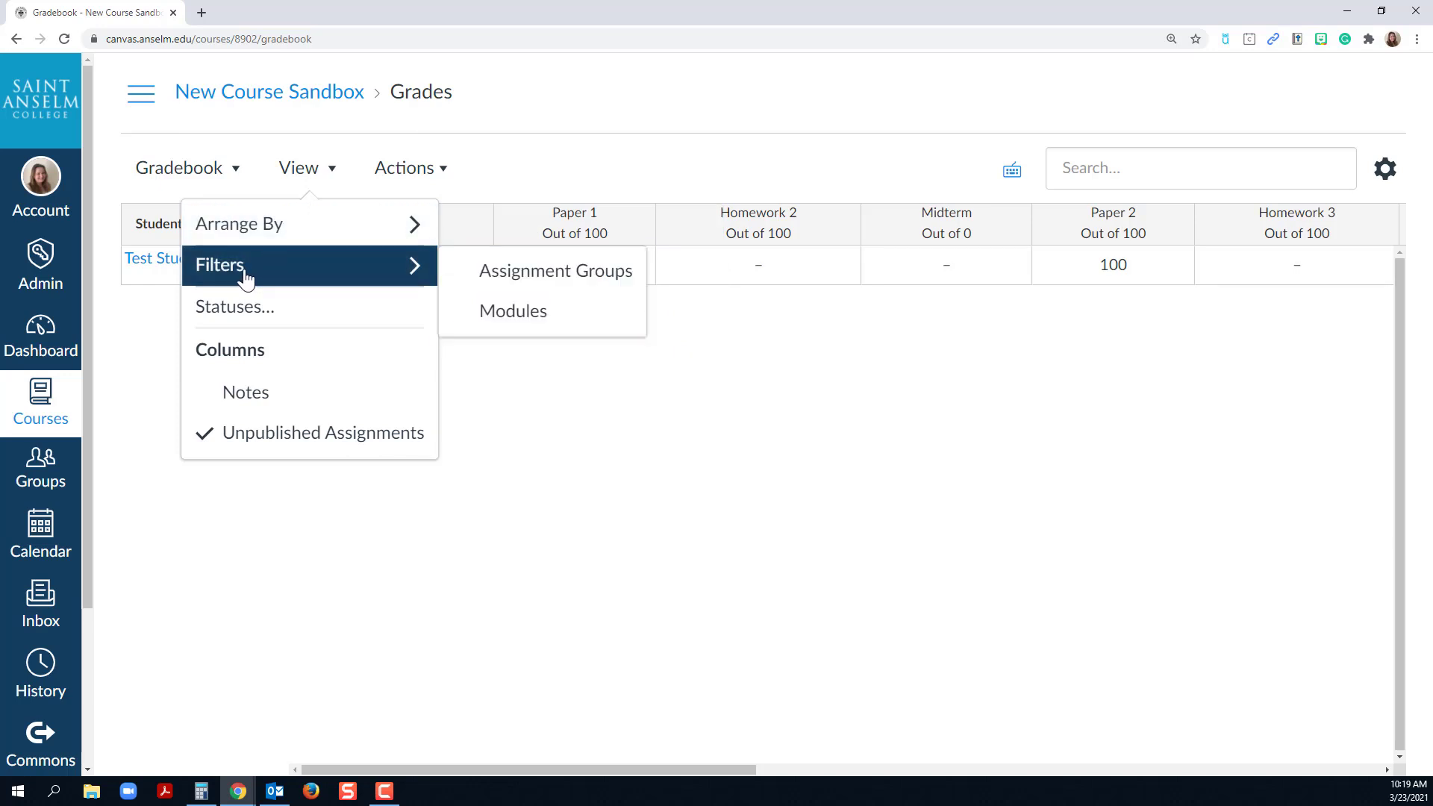
click(517, 286)
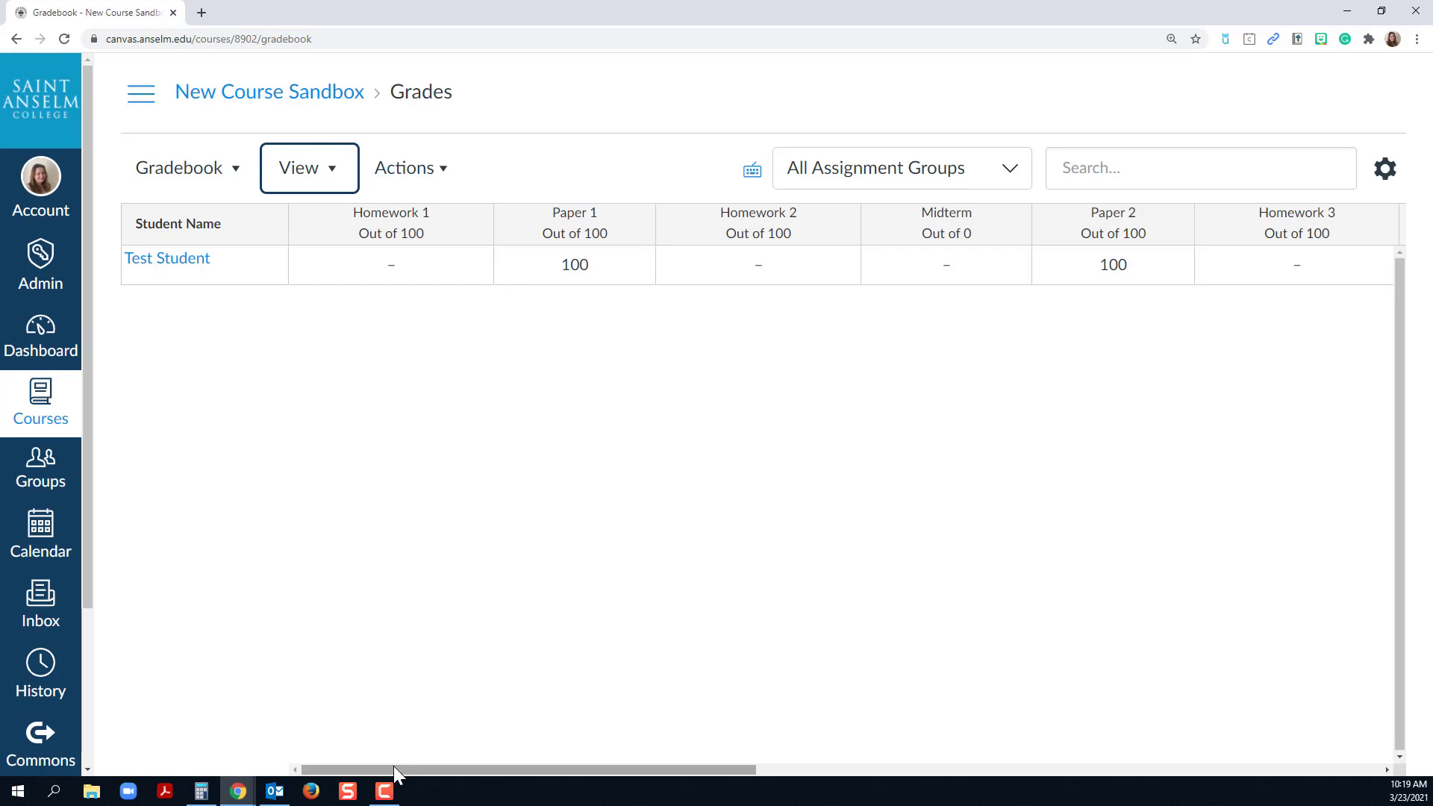
drag(415, 771, 914, 173)
click(915, 171)
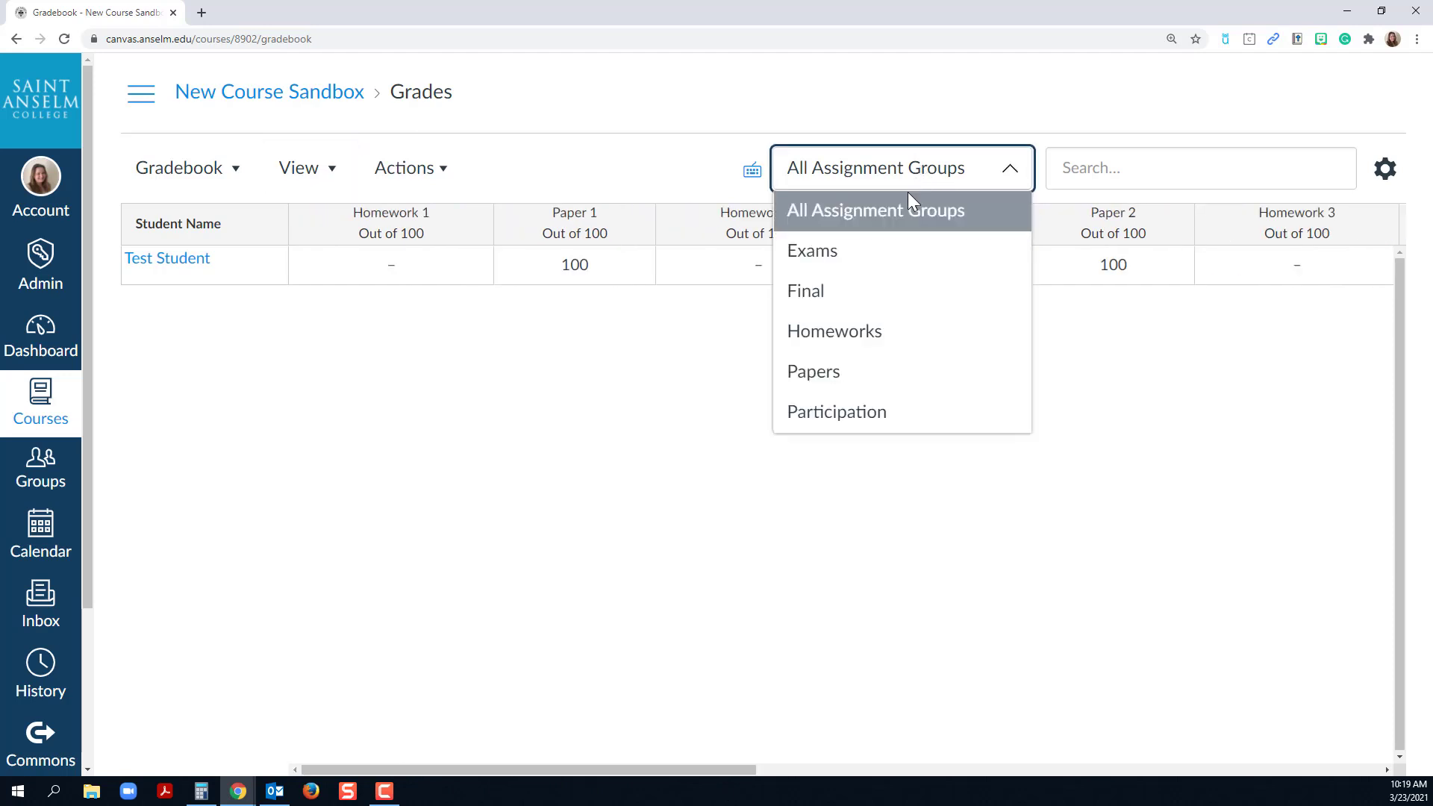
click(888, 251)
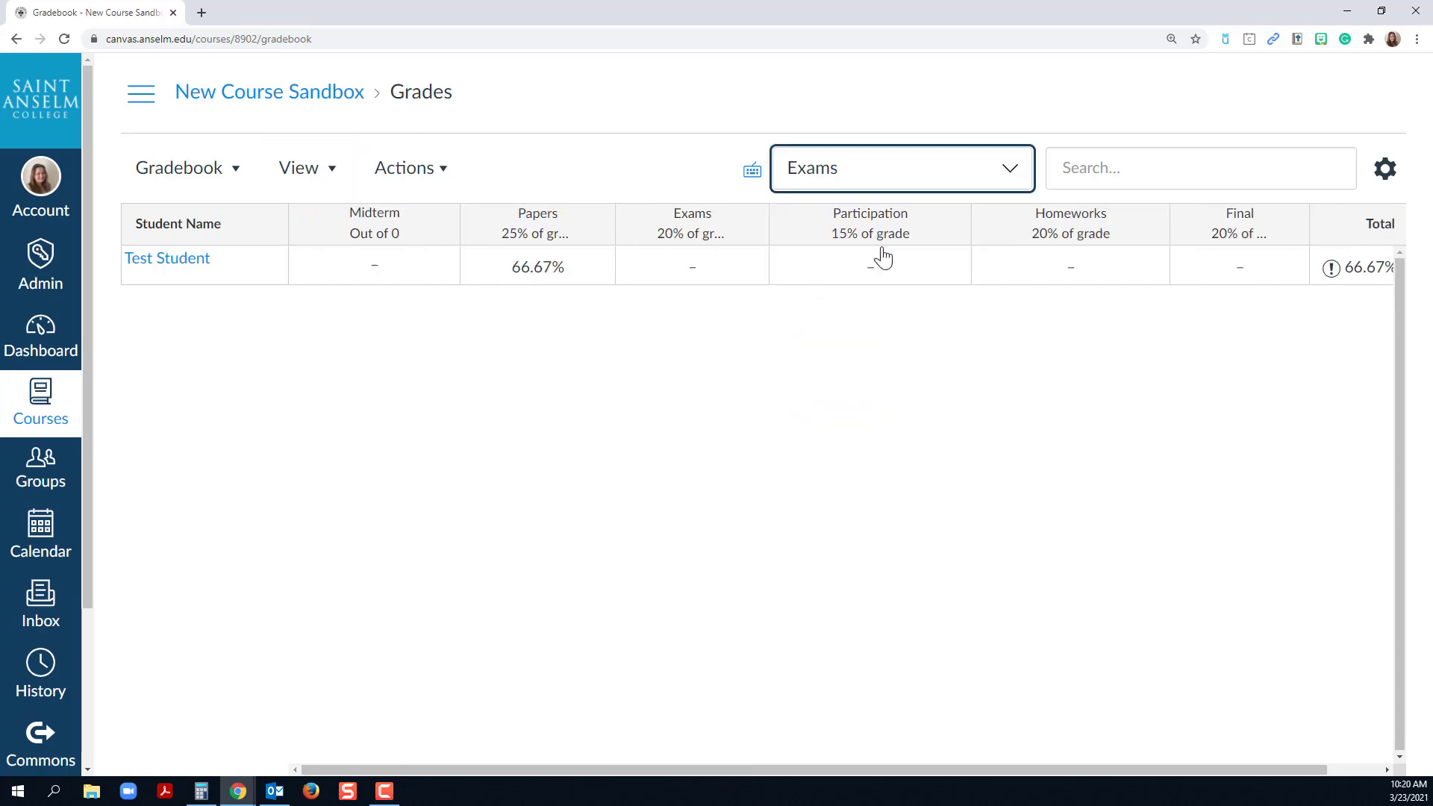
Step: Filter the gradebook by the Final assignment group and by the Homeworks group in turn
click(907, 185)
click(856, 301)
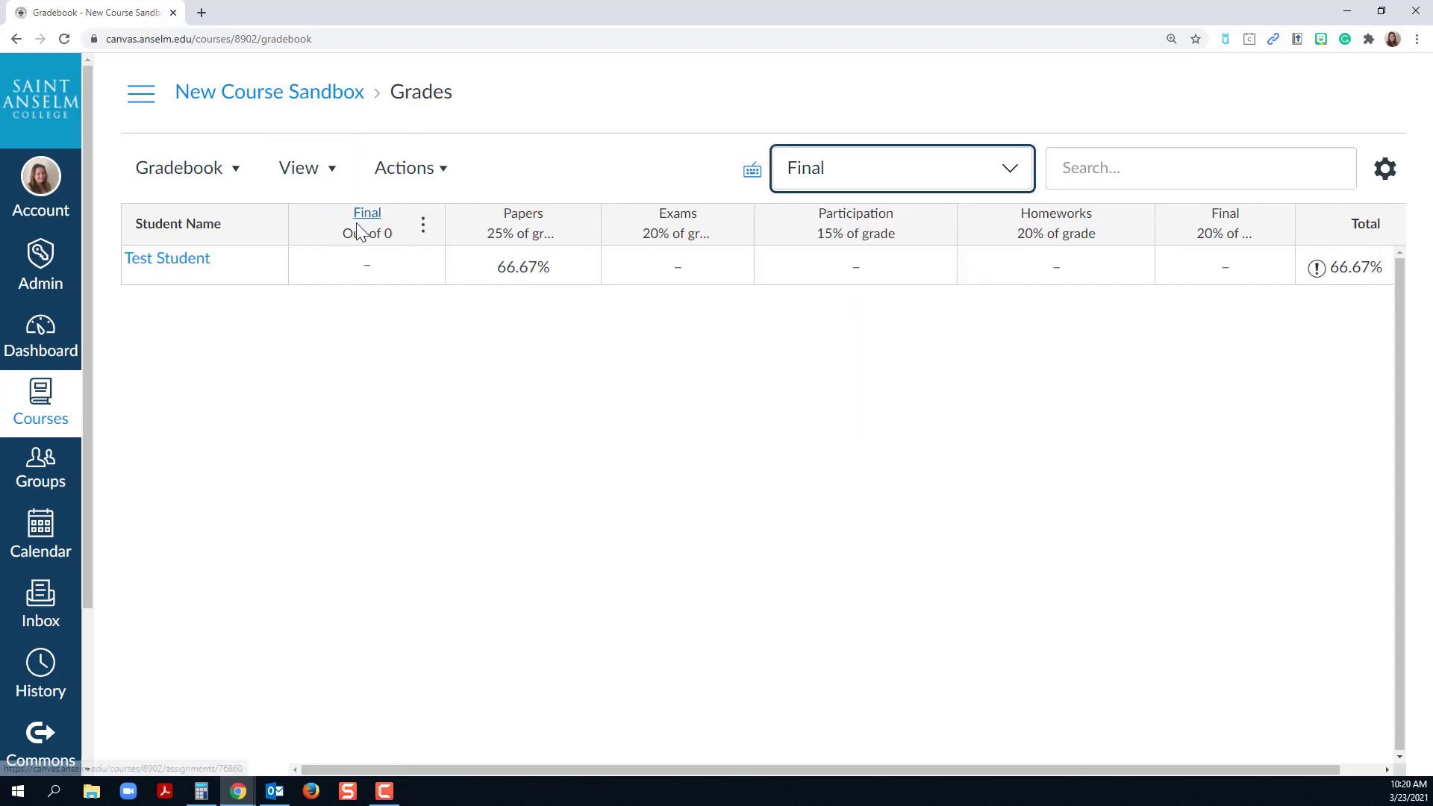
click(864, 185)
click(853, 333)
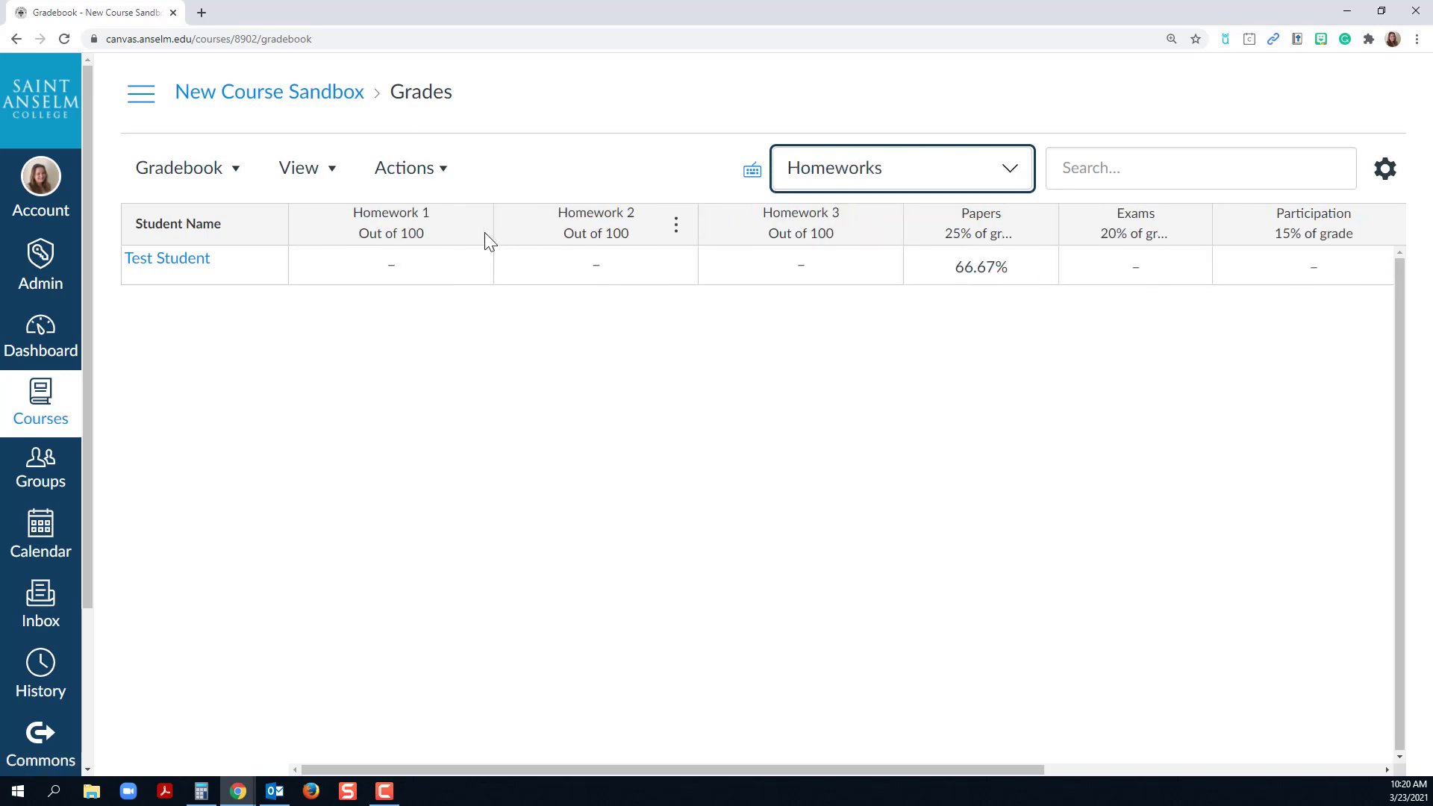
Step: Add the Modules filter and limit the gradebook to Unit 1 Module
click(302, 168)
mouse_move(284, 273)
click(523, 312)
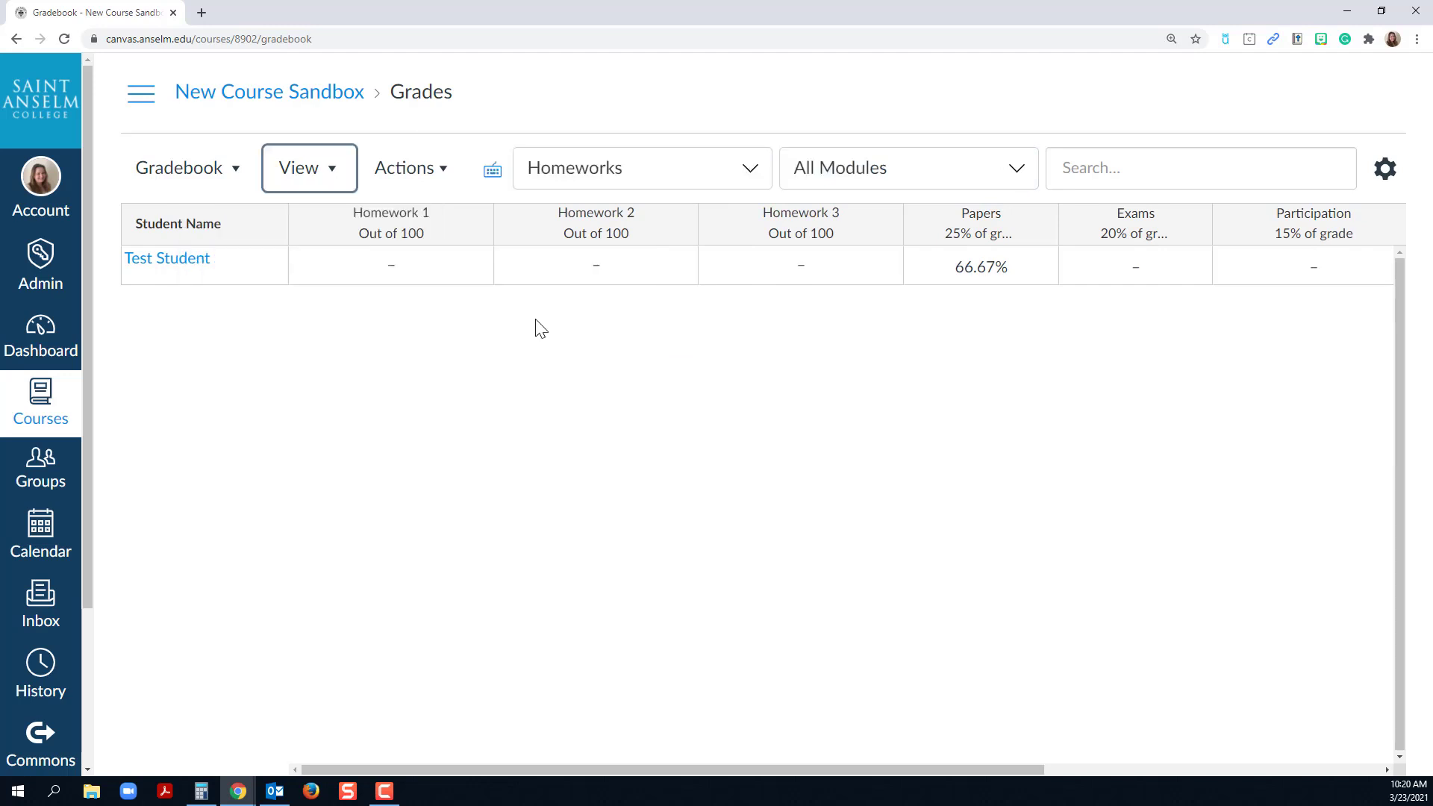
click(942, 160)
click(903, 266)
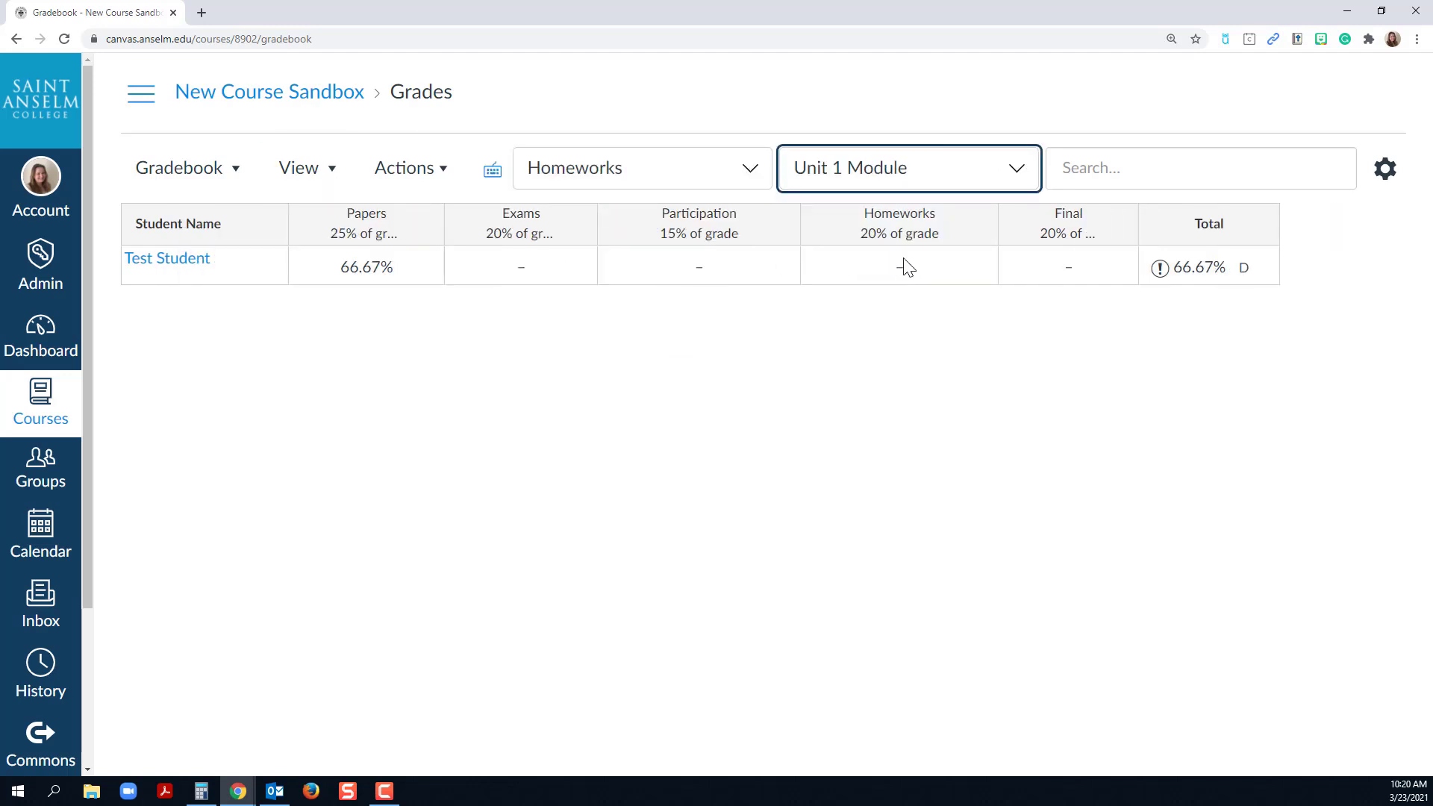
Step: Reset the module filter to All Modules and turn off both the Assignment Groups and Modules filters
click(894, 176)
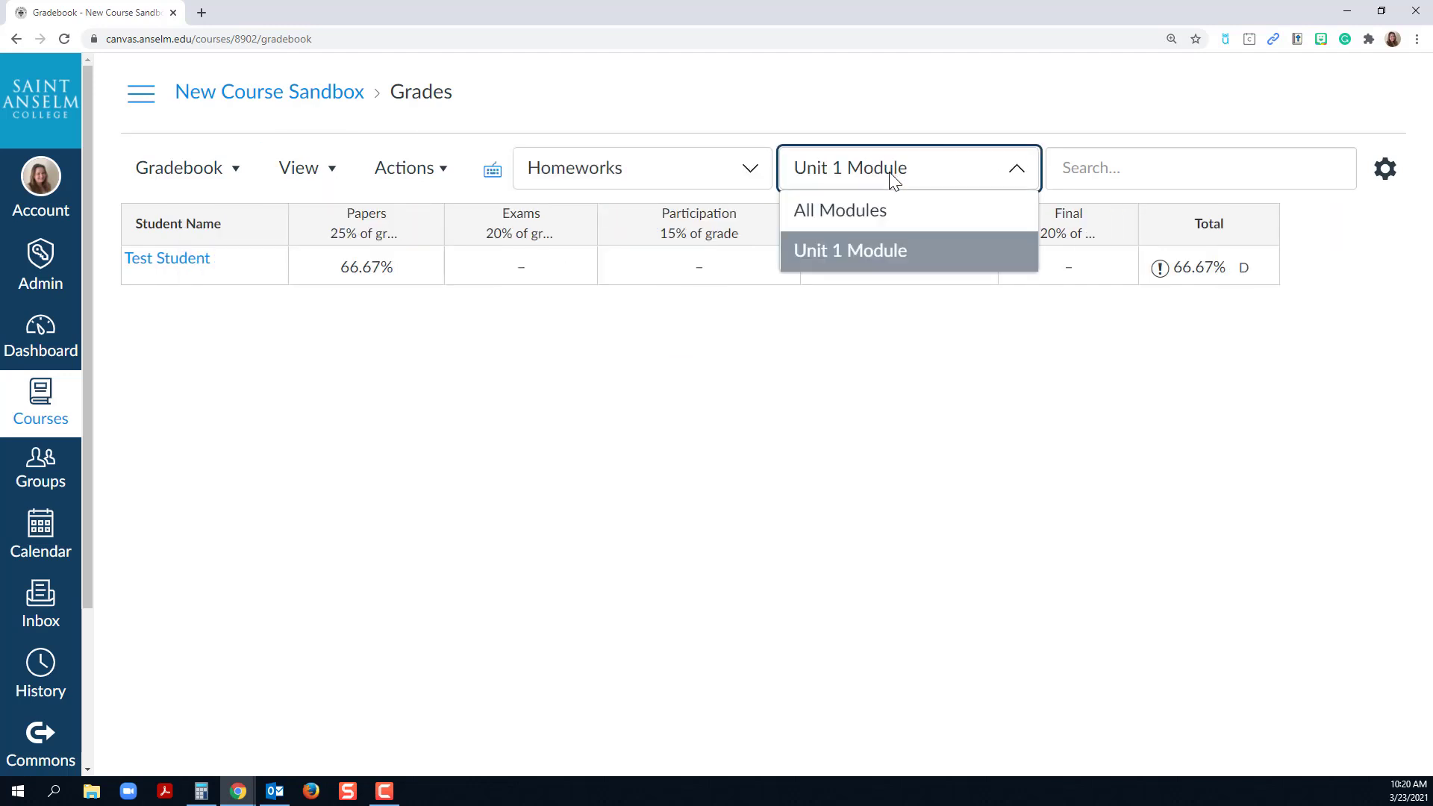
click(882, 216)
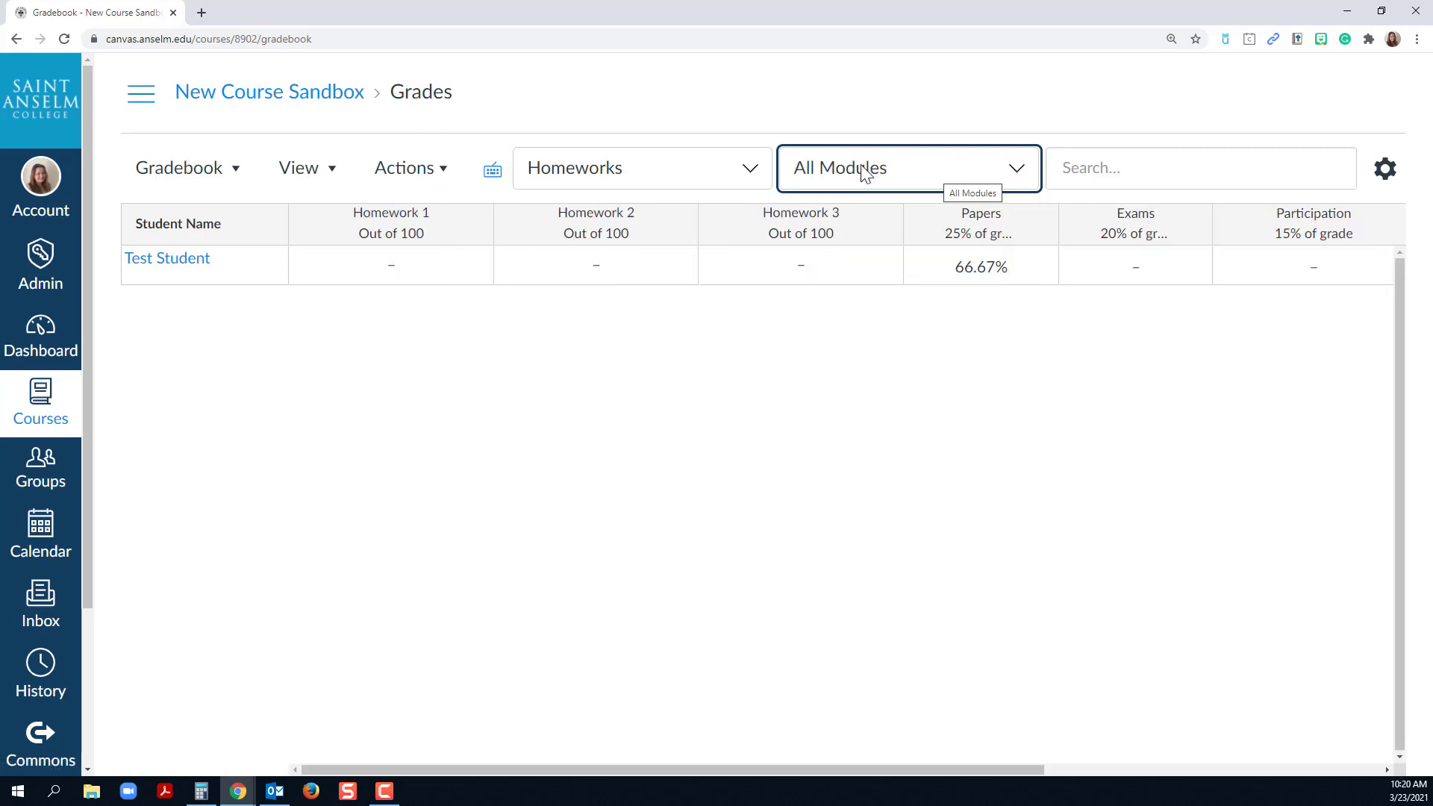
click(293, 179)
mouse_move(395, 277)
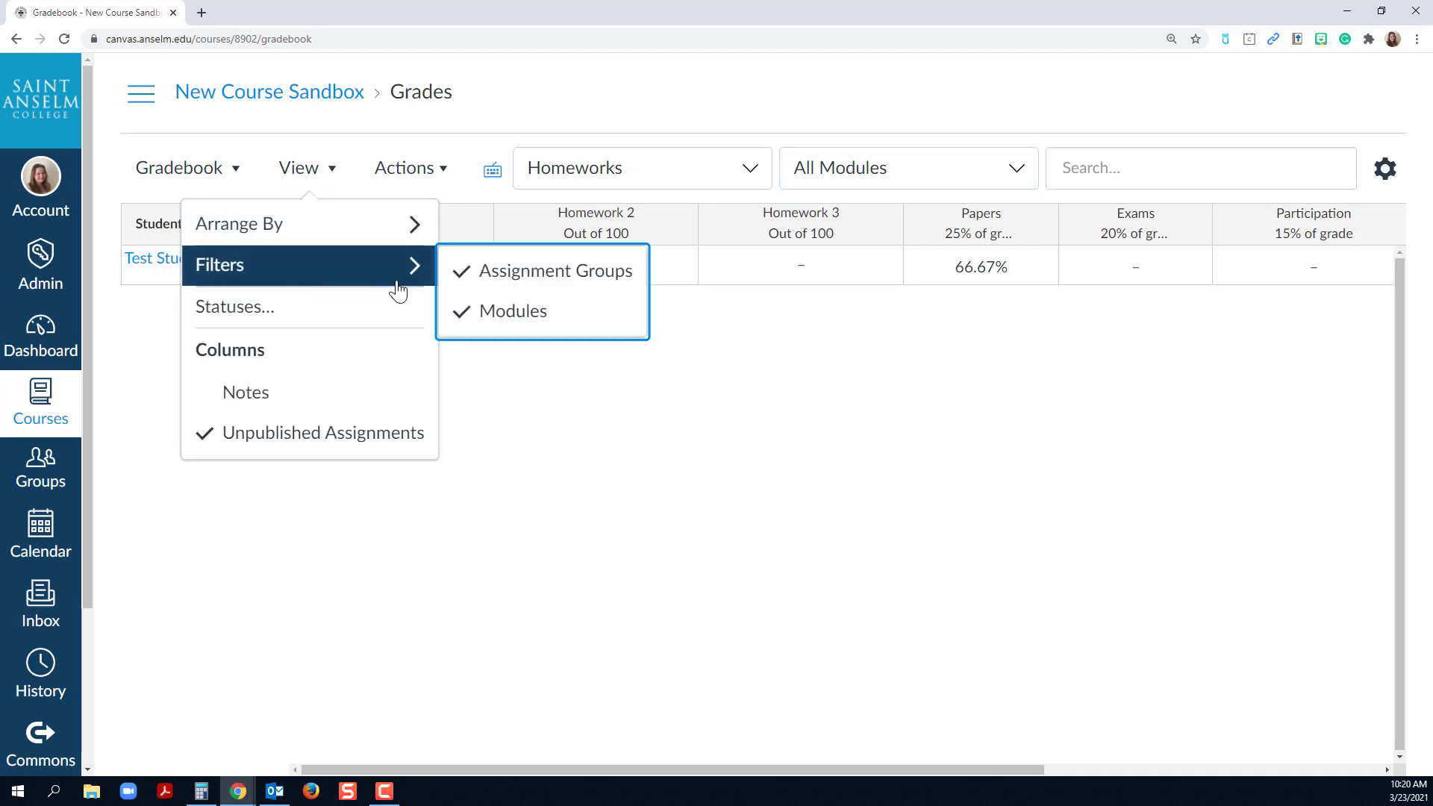
click(451, 275)
click(308, 178)
mouse_move(343, 280)
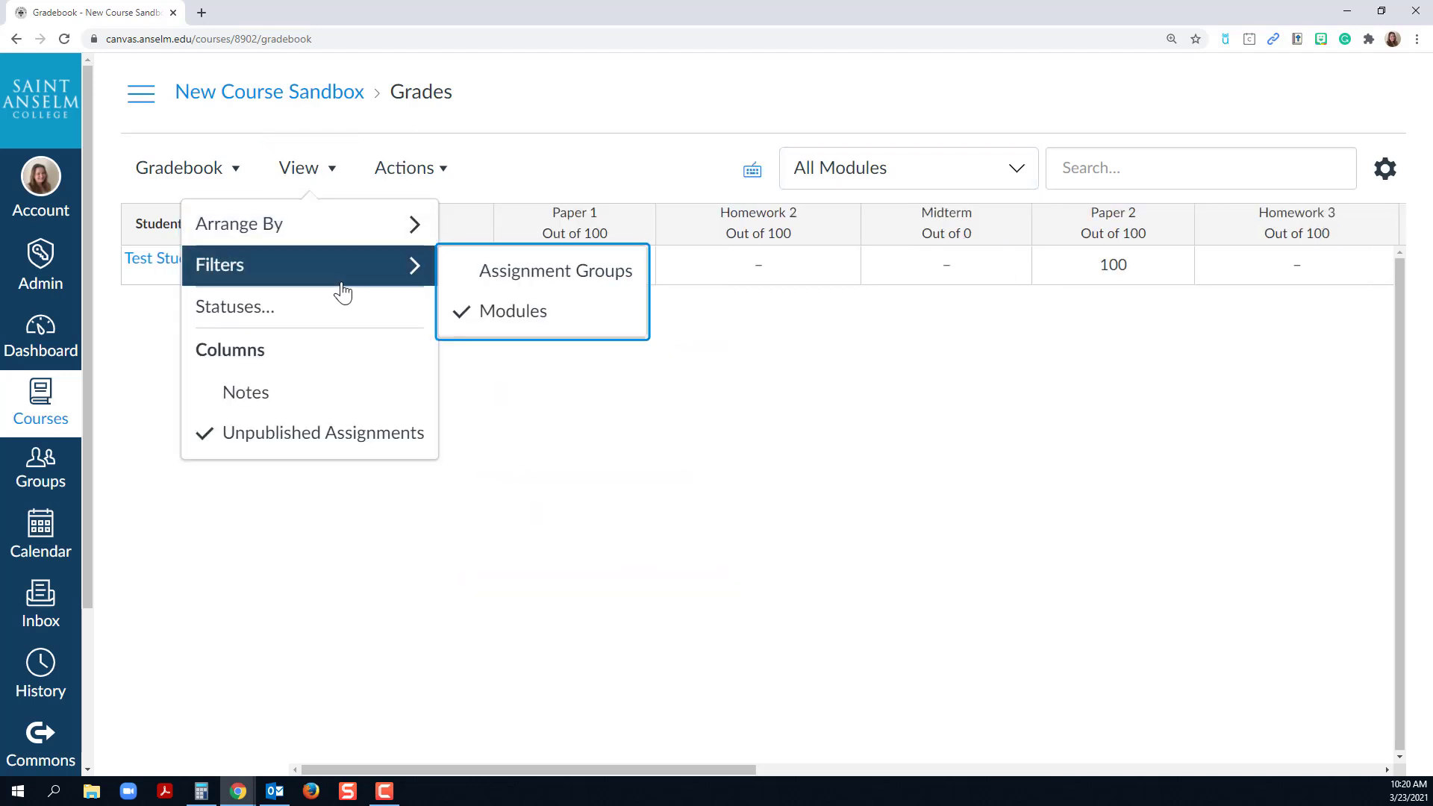
click(486, 319)
Step: Examine the gradebook's status colors, including the color choices for Dropped, and close them without changing anything
click(291, 183)
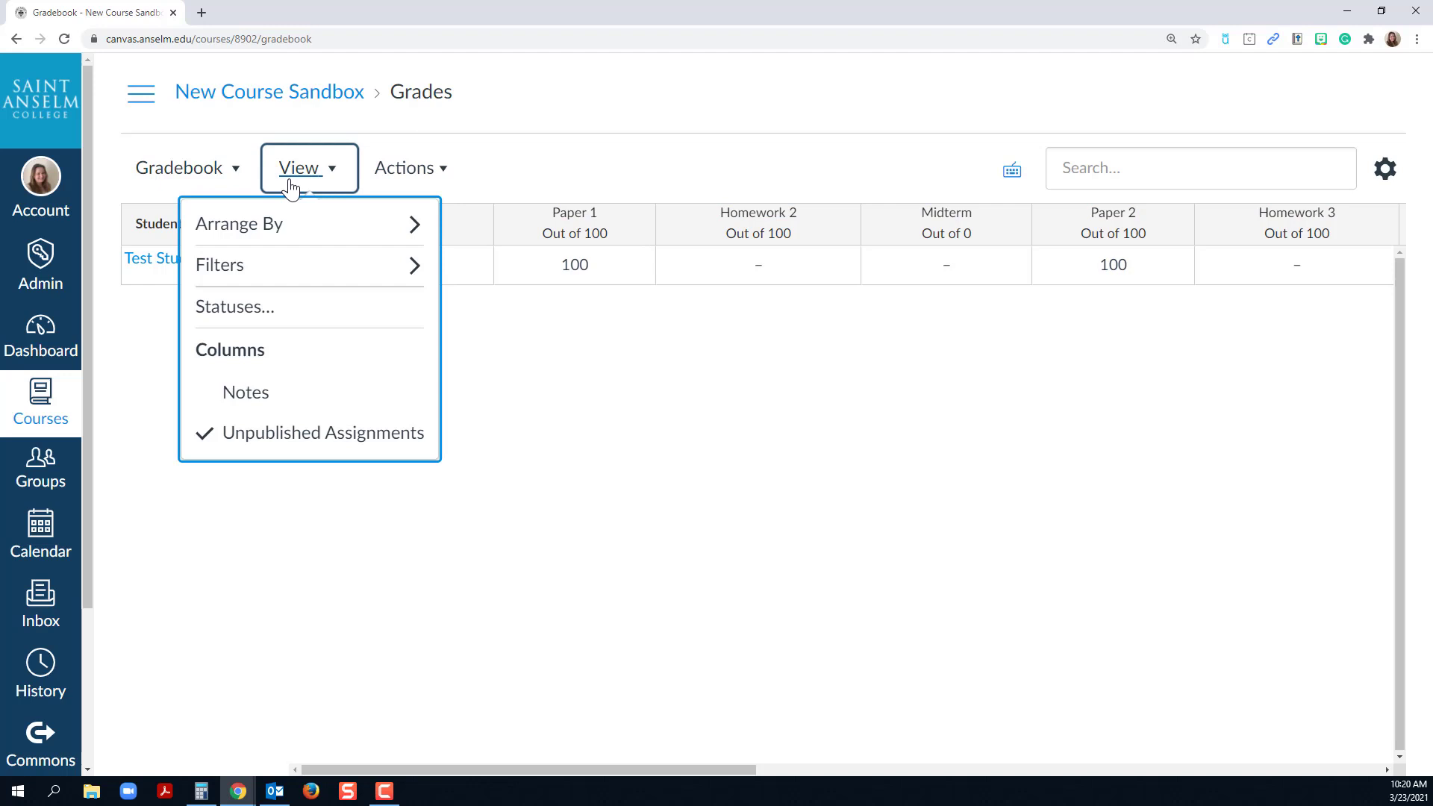
click(275, 323)
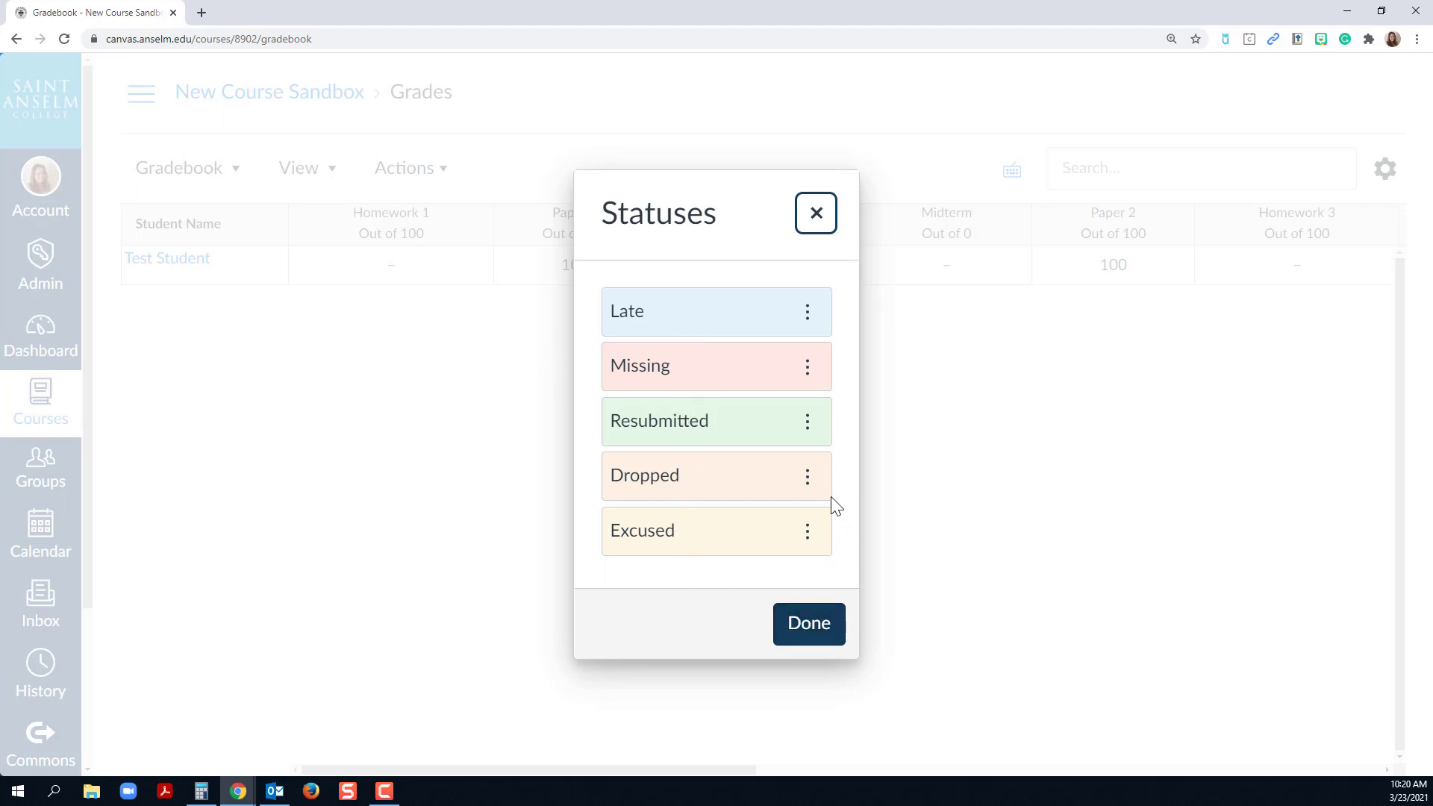
click(807, 478)
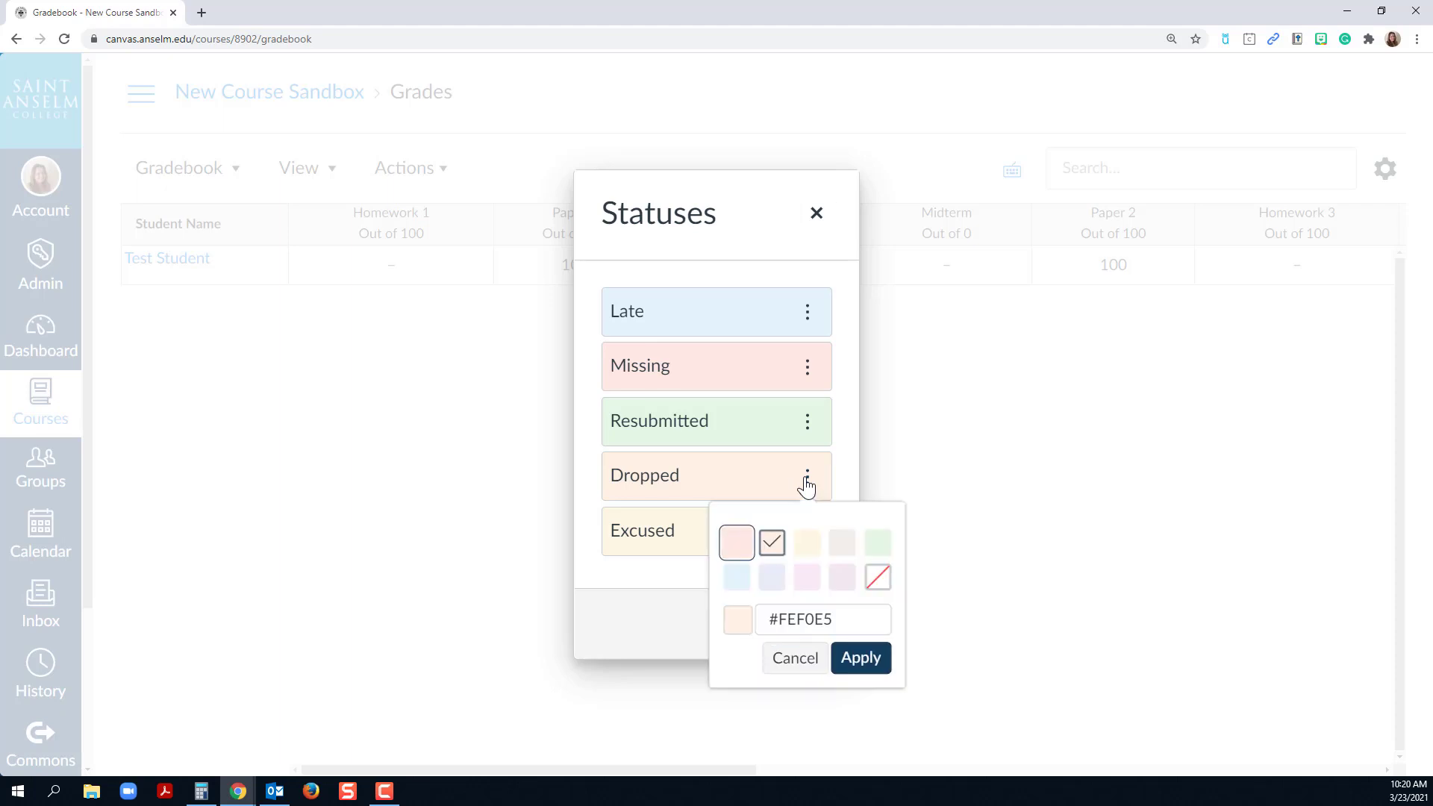
click(860, 478)
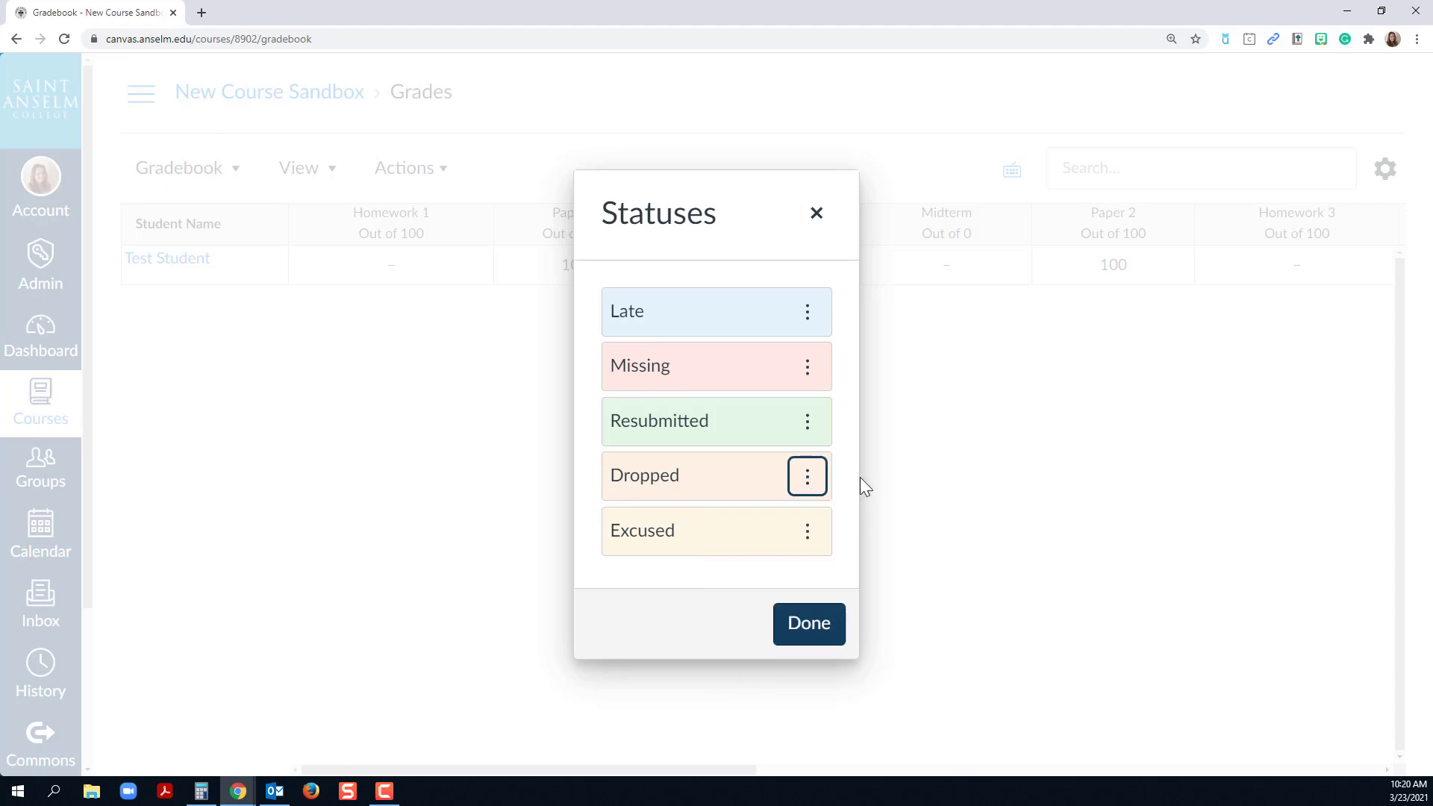
click(800, 627)
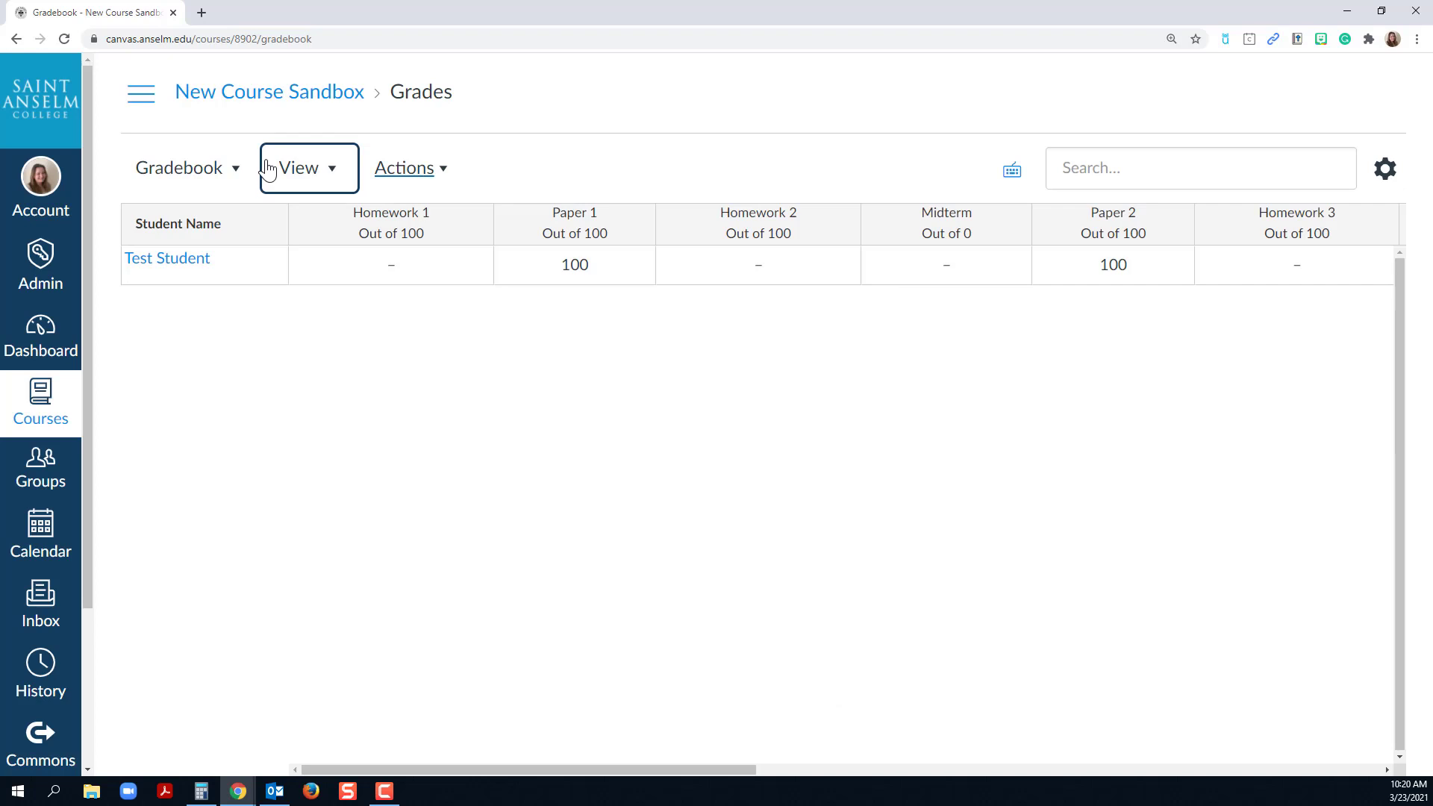
Step: Switch the gradebook to Individual View
click(160, 171)
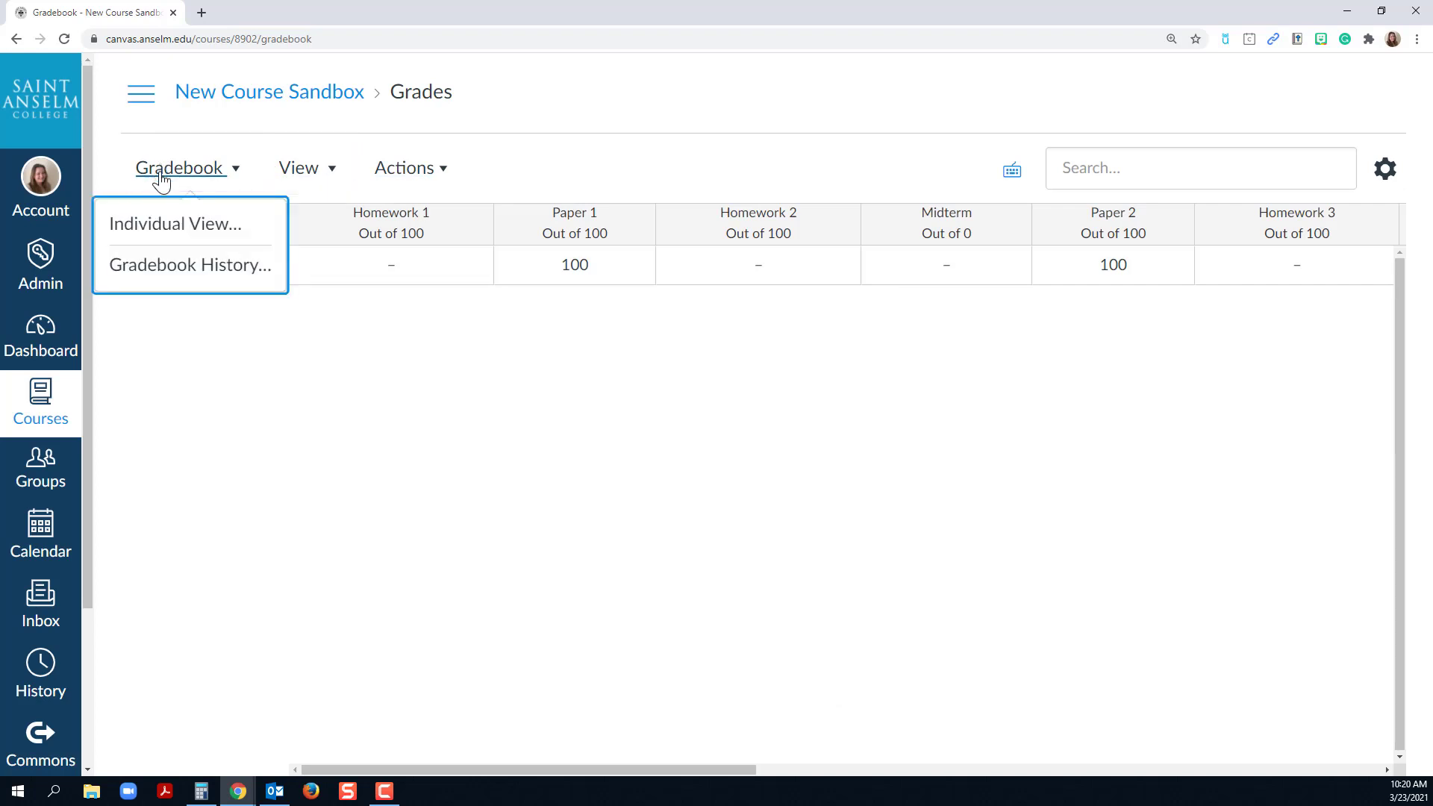
click(150, 241)
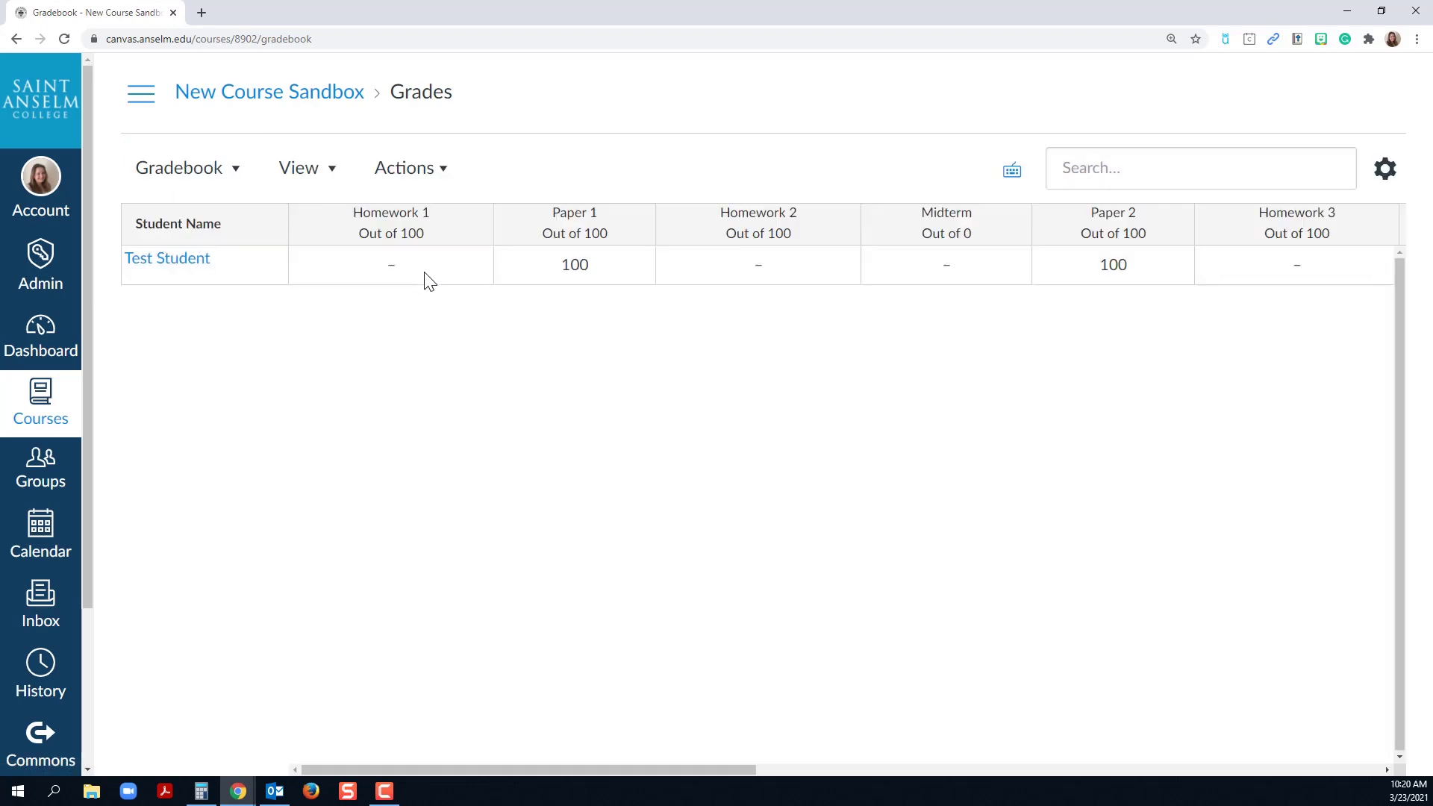
click(204, 180)
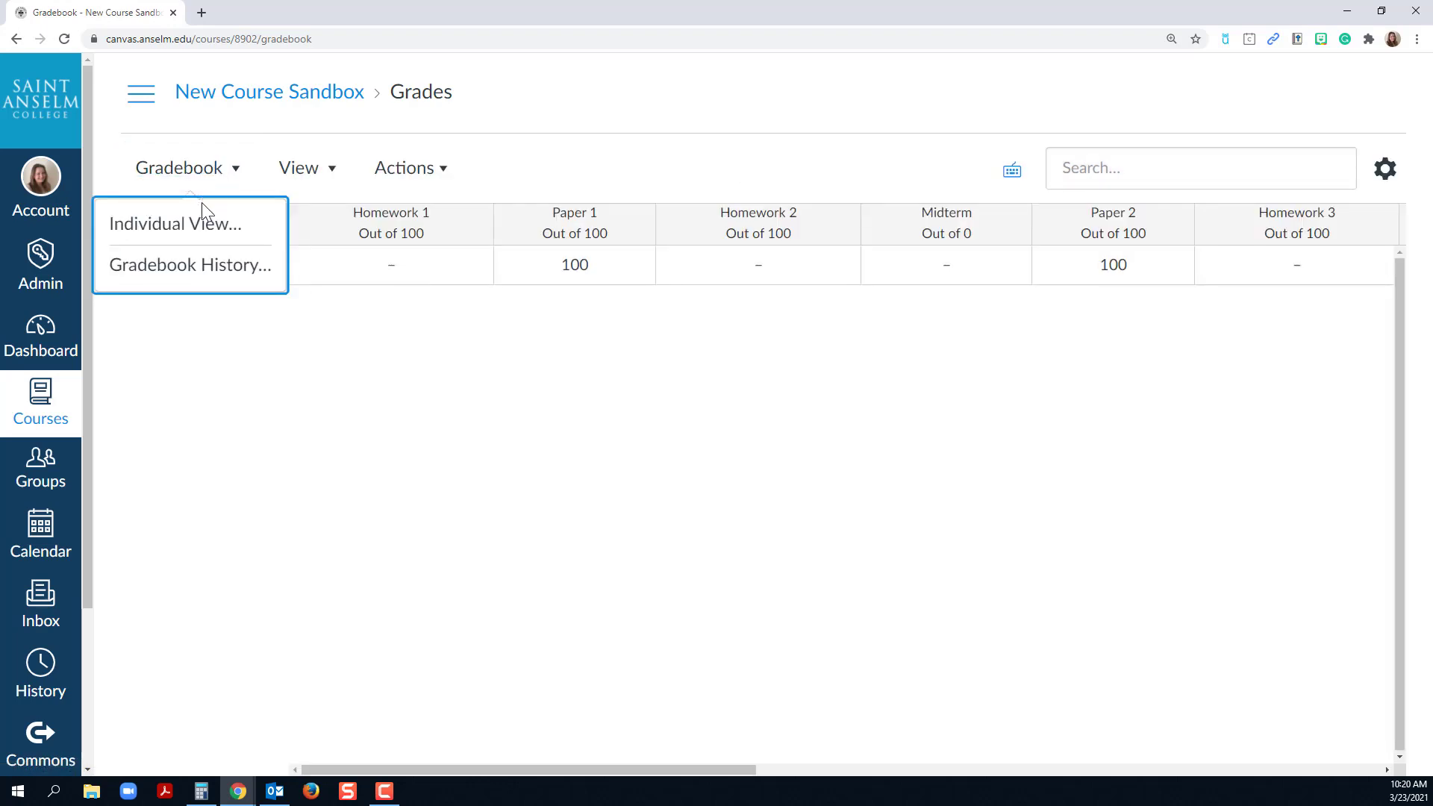
click(195, 226)
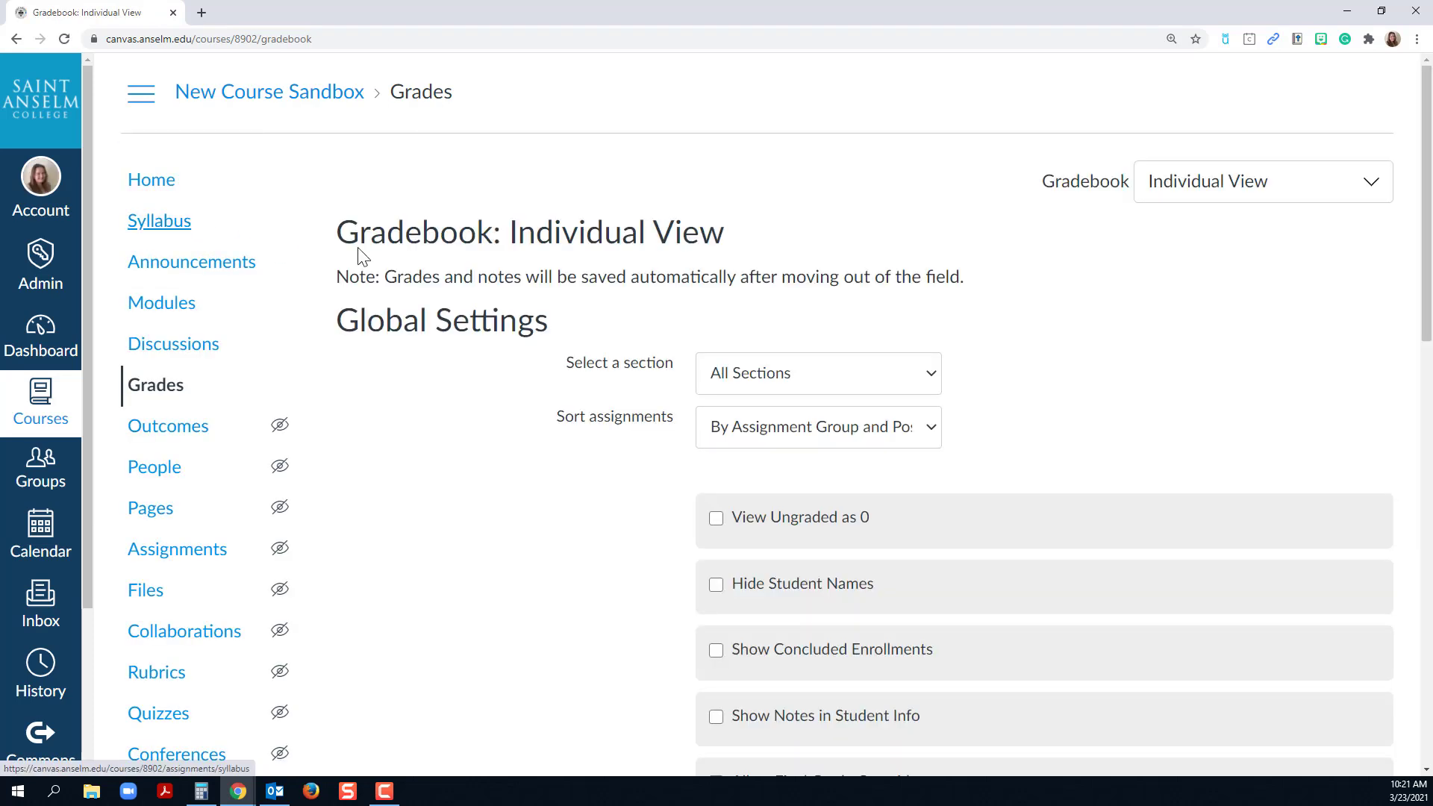
Step: Select Test Student in the Individual View and examine the student's grades by assignment group and final grade
scroll(1217, 342, down, 1)
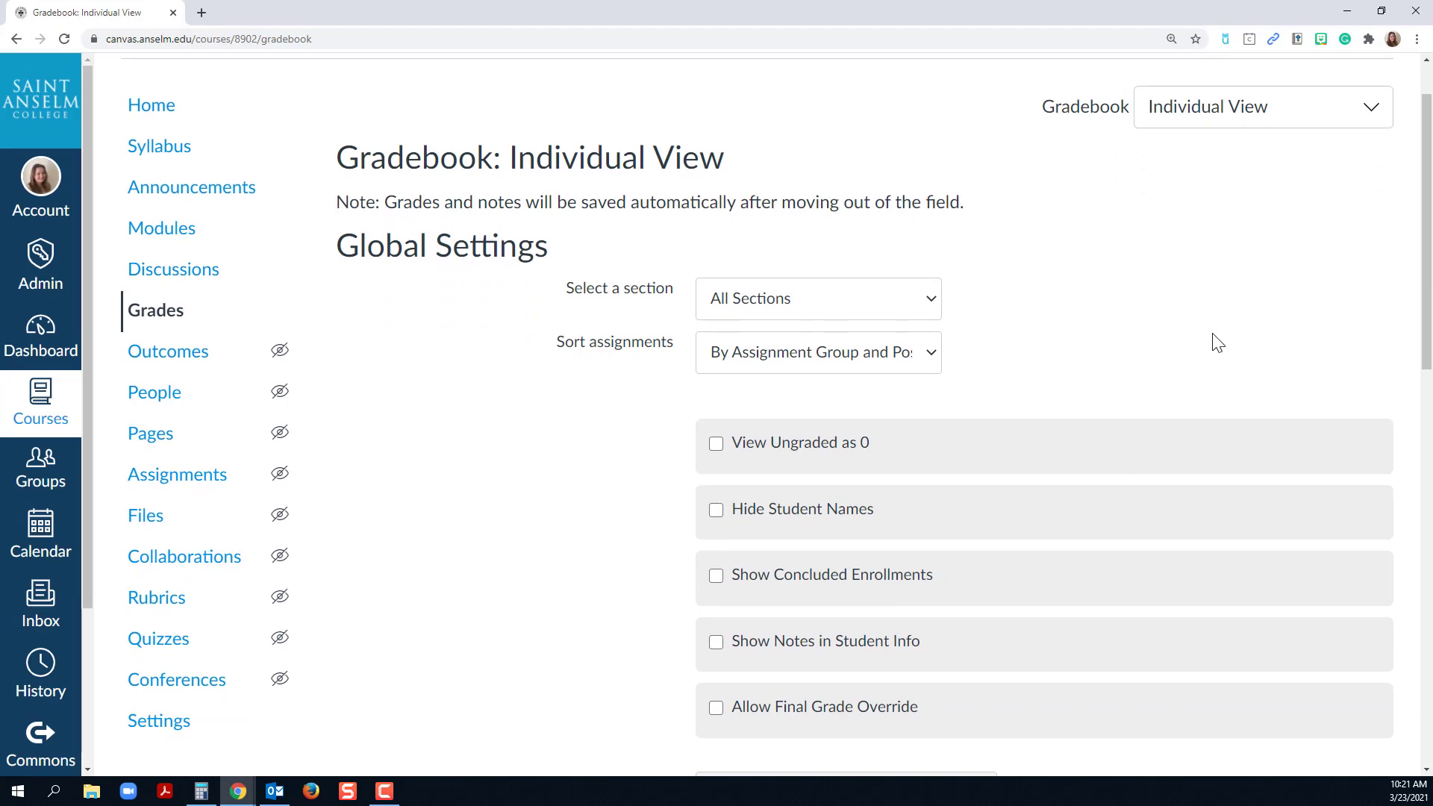
scroll(1157, 292, down, 10)
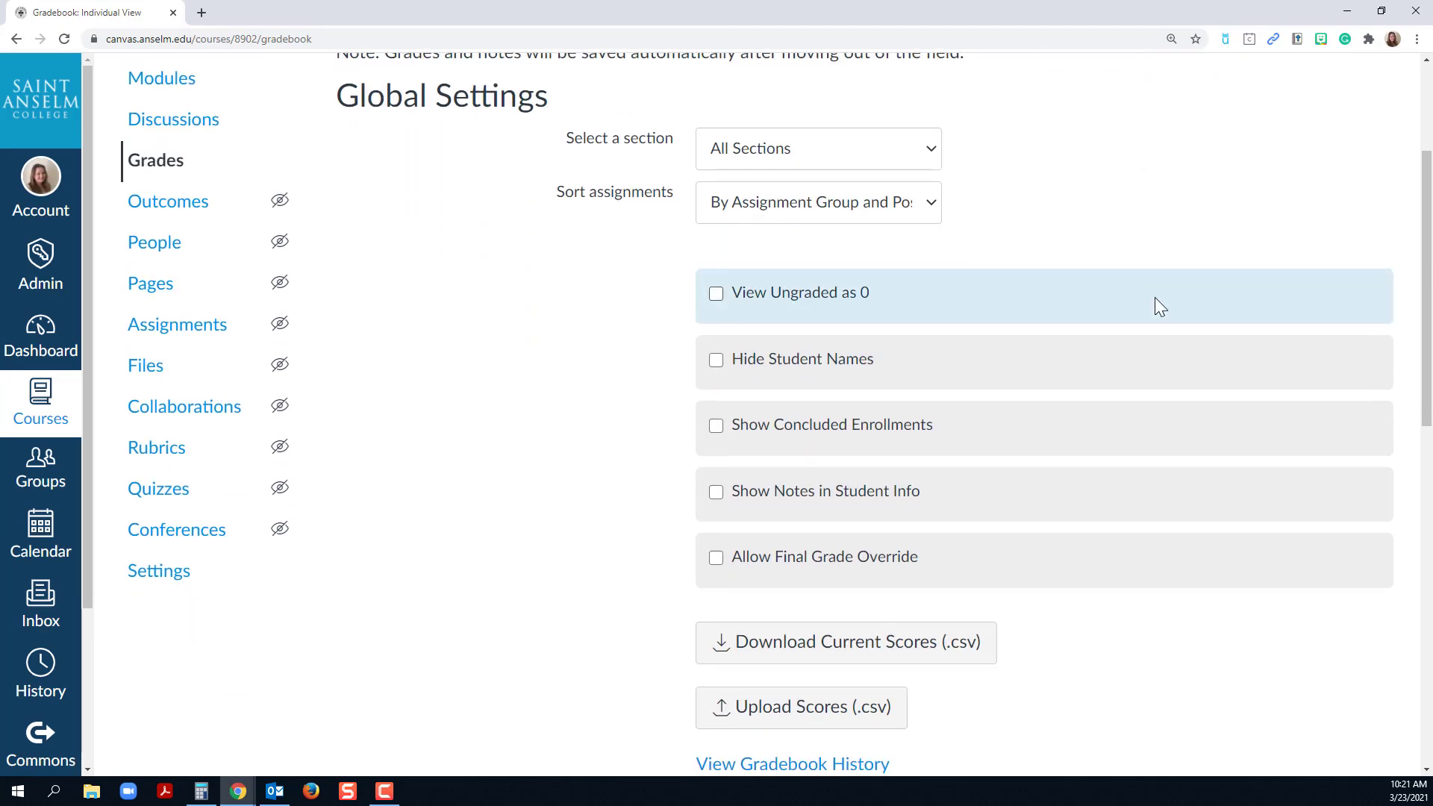
click(866, 344)
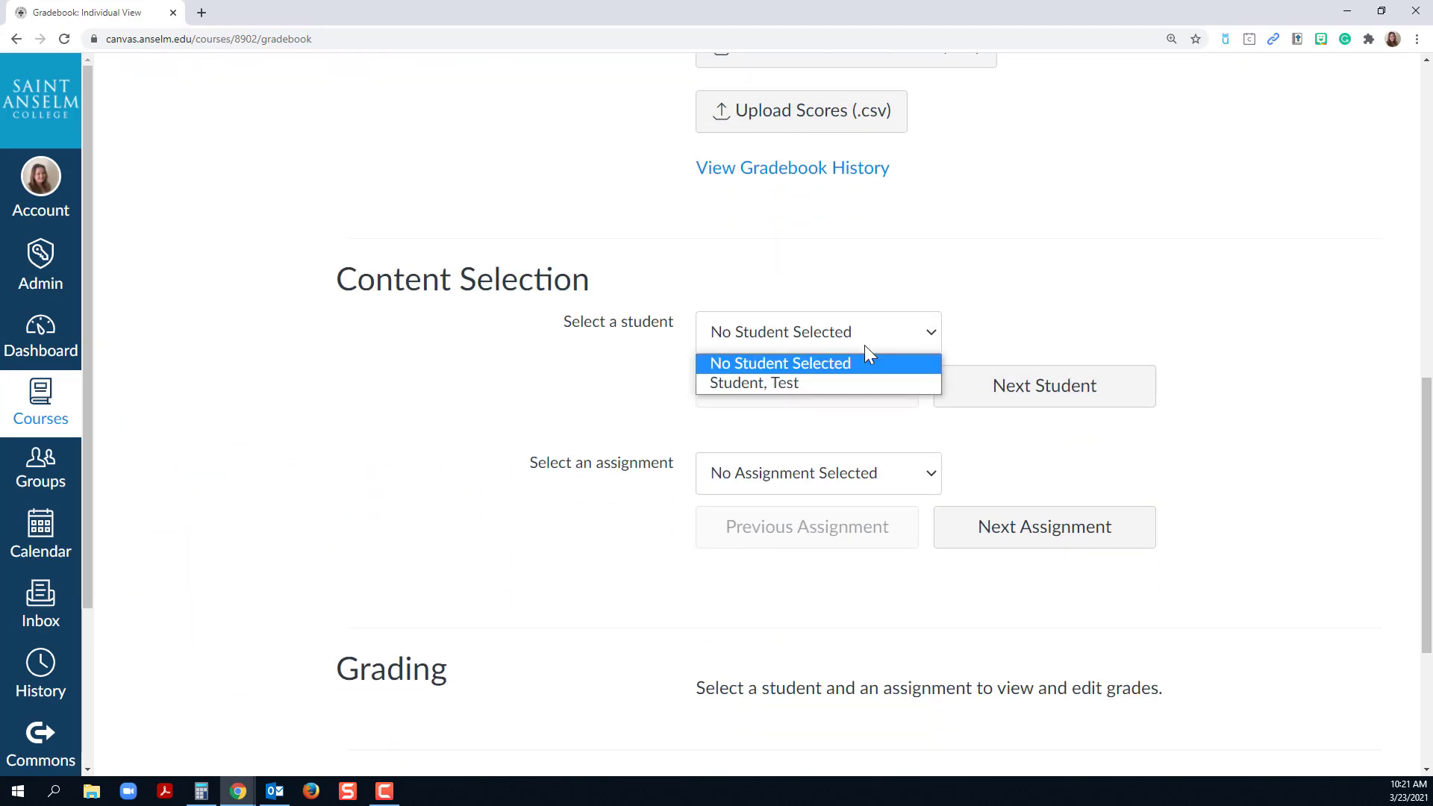
click(840, 381)
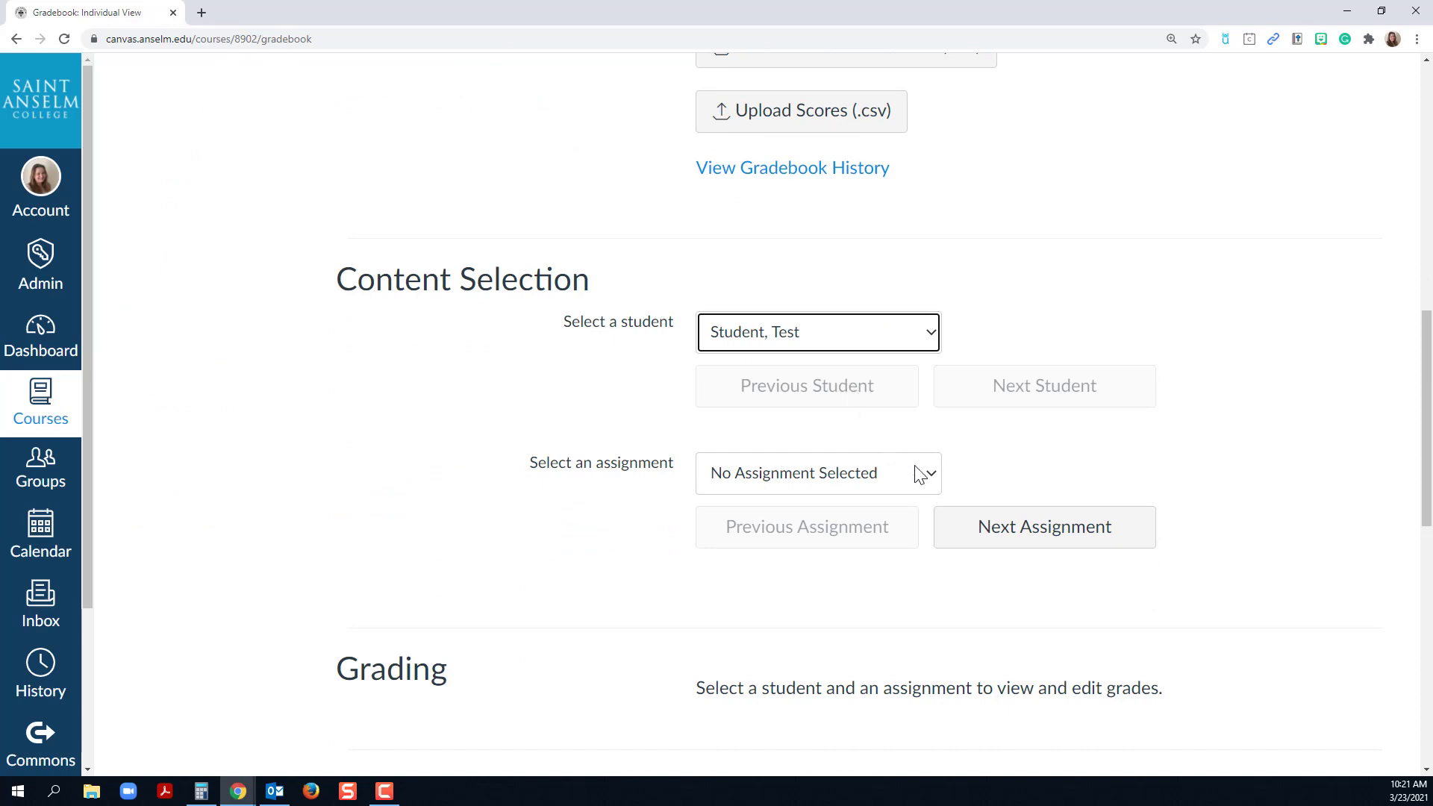
scroll(1042, 453, down, 2)
click(857, 326)
scroll(630, 518, down, 6)
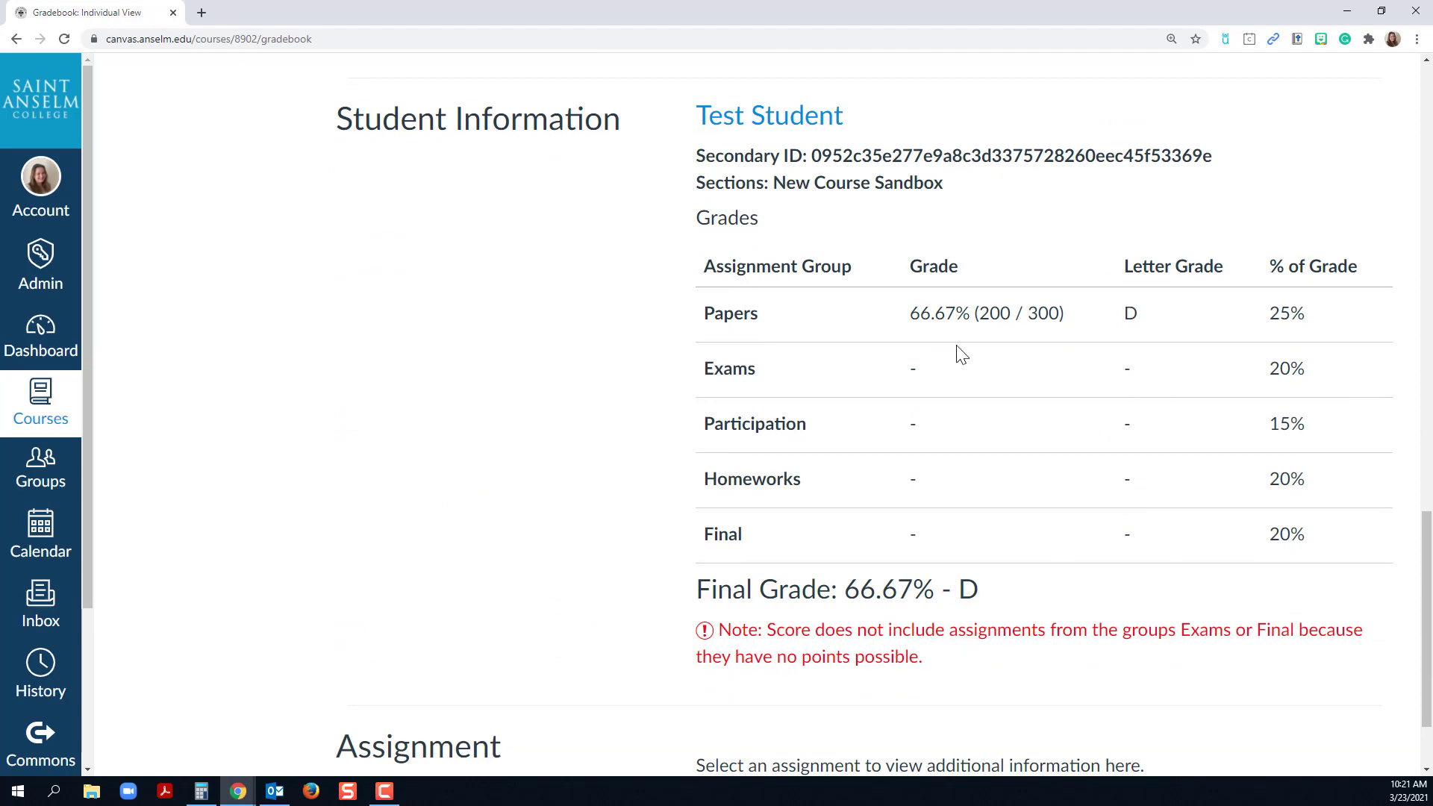
Step: Switch from the Individual View back to the full Gradebook
scroll(535, 424, up, 12)
scroll(573, 385, up, 2)
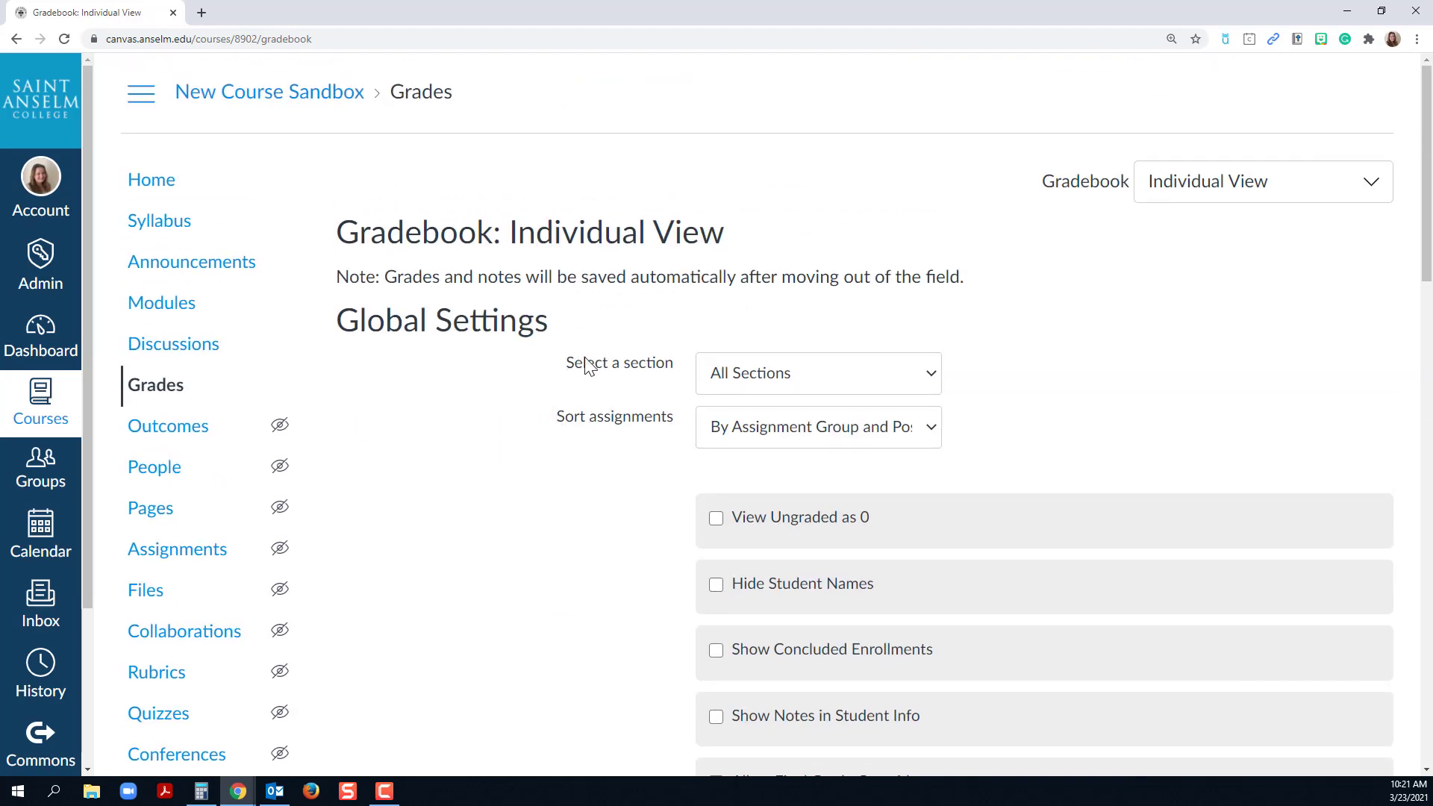
click(1243, 186)
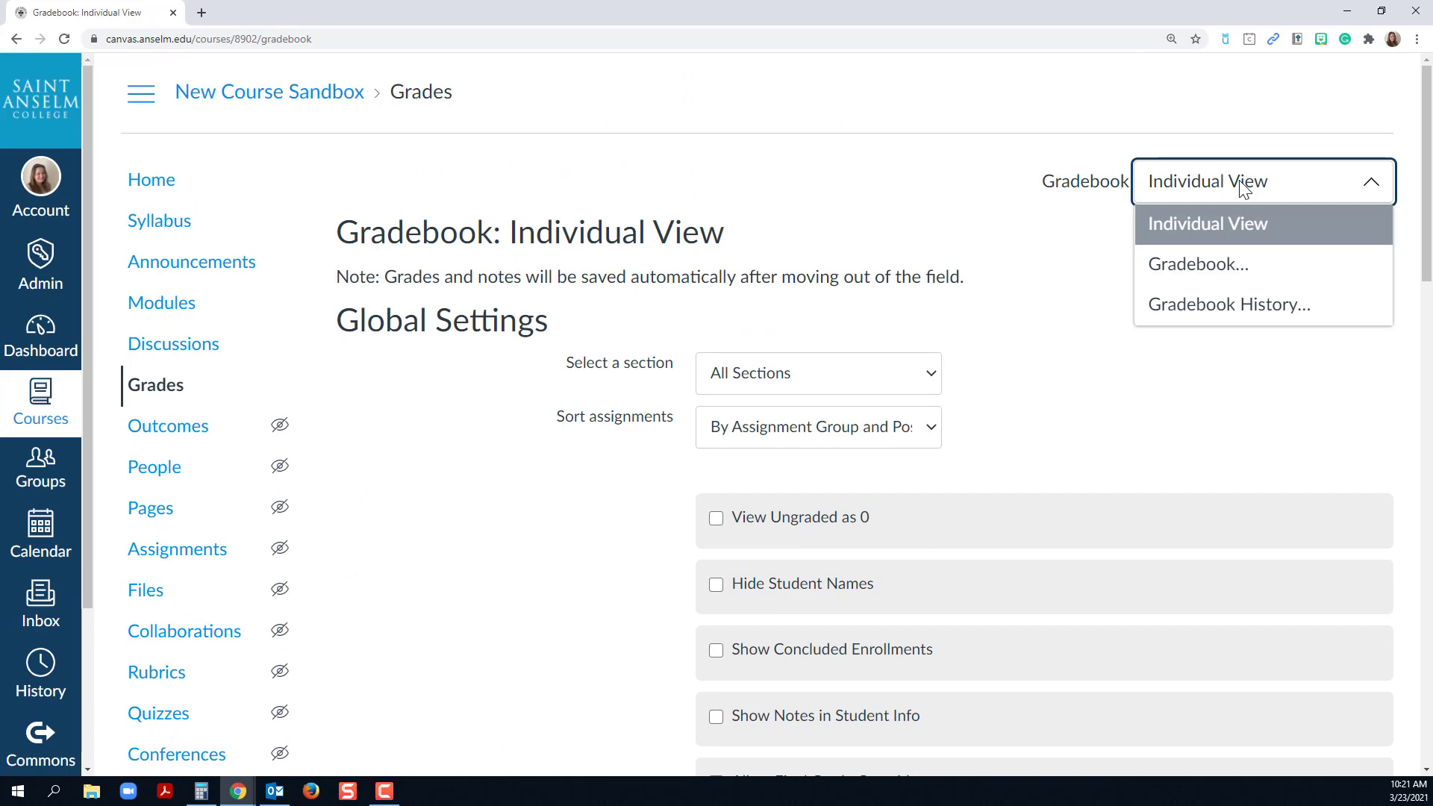
click(1218, 266)
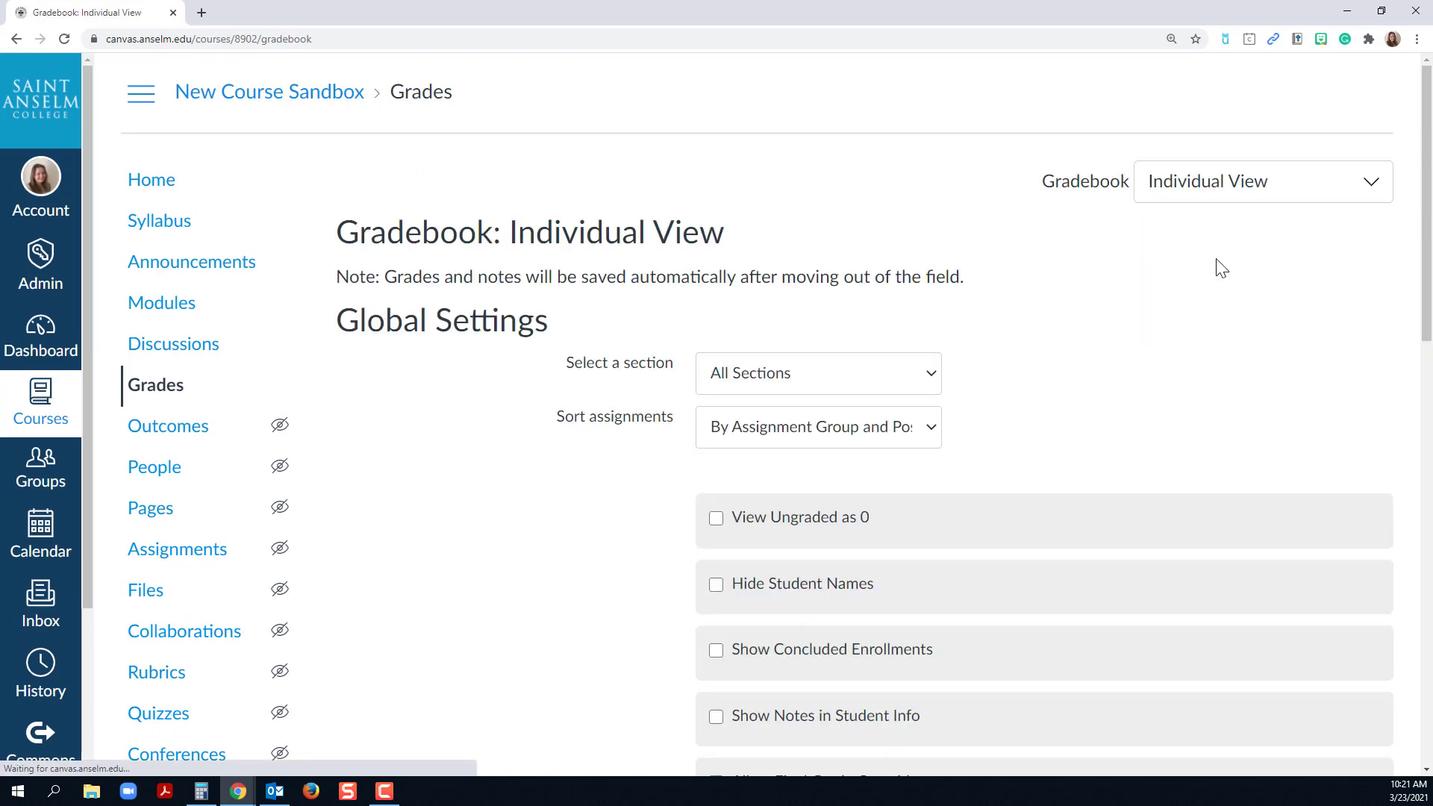
click(1221, 183)
click(1188, 278)
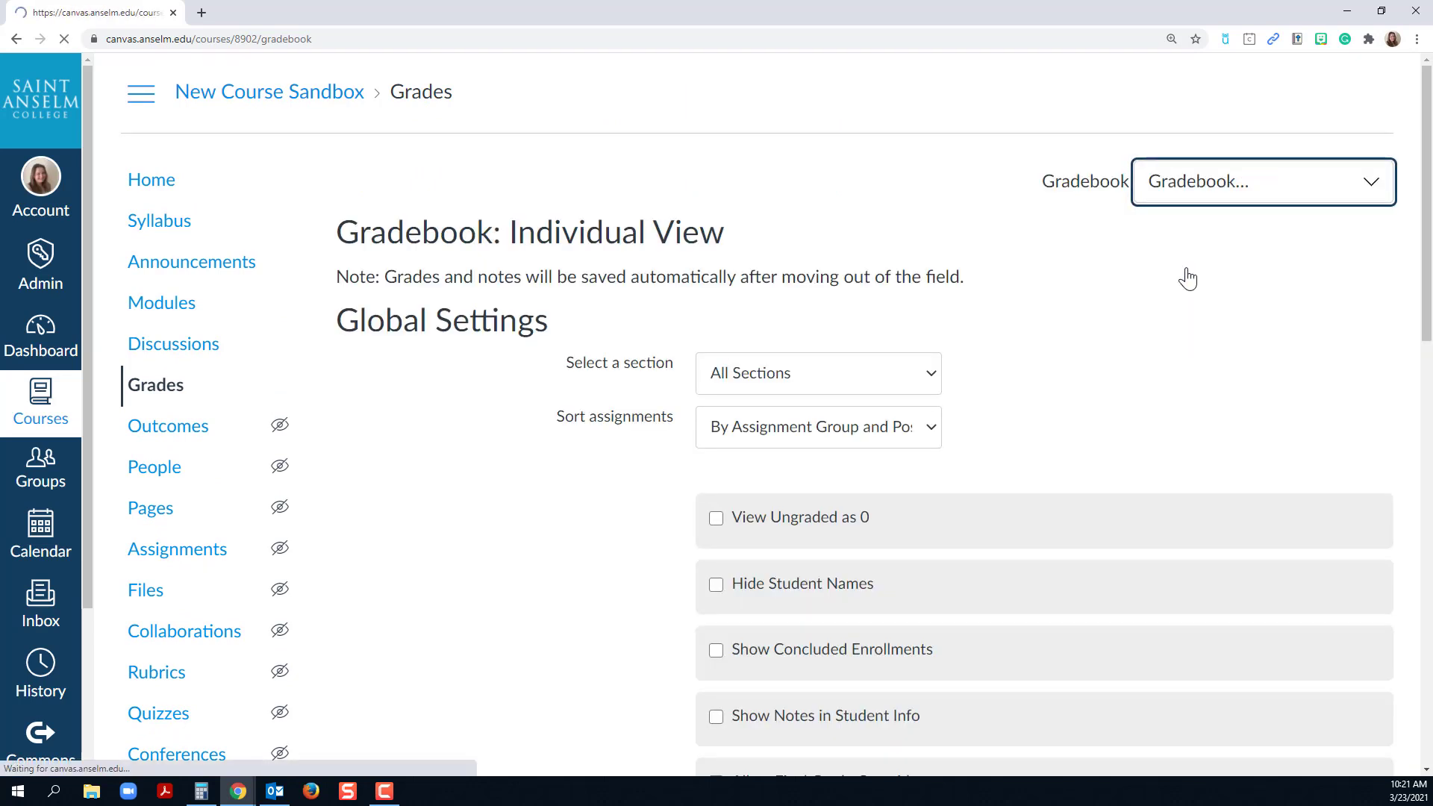
click(1250, 198)
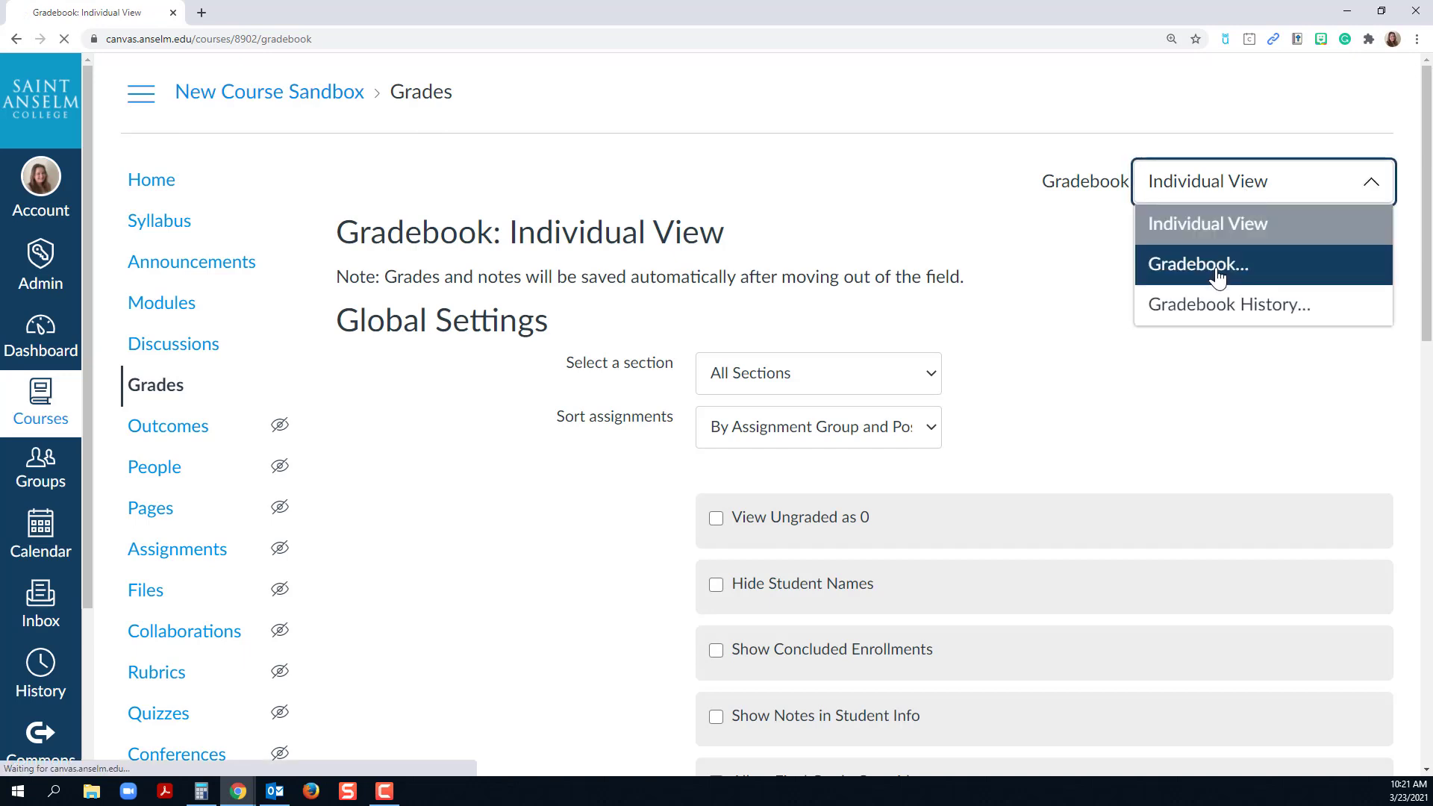
click(1219, 273)
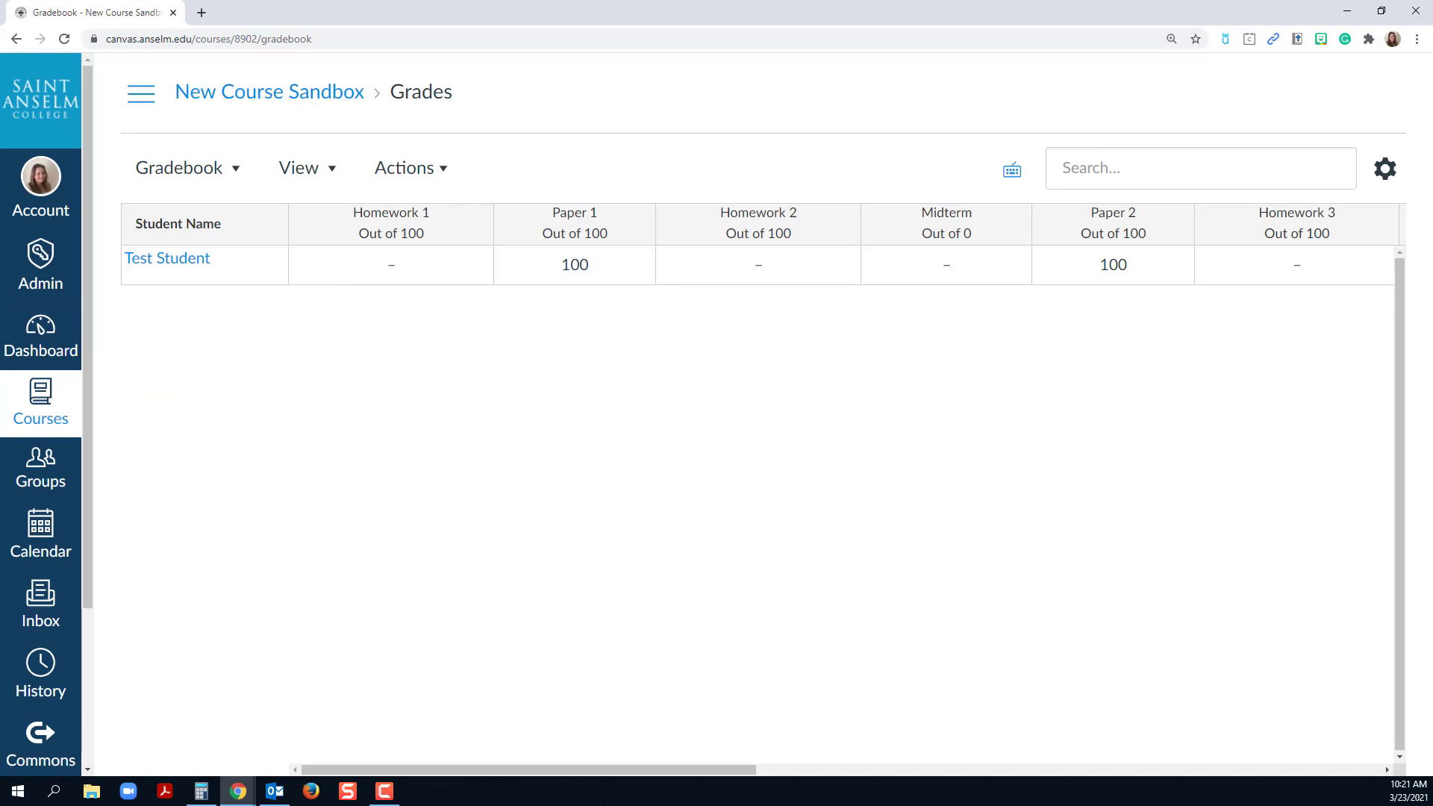
Step: Export the gradebook as a CSV file and open the downloaded file in Excel
click(415, 177)
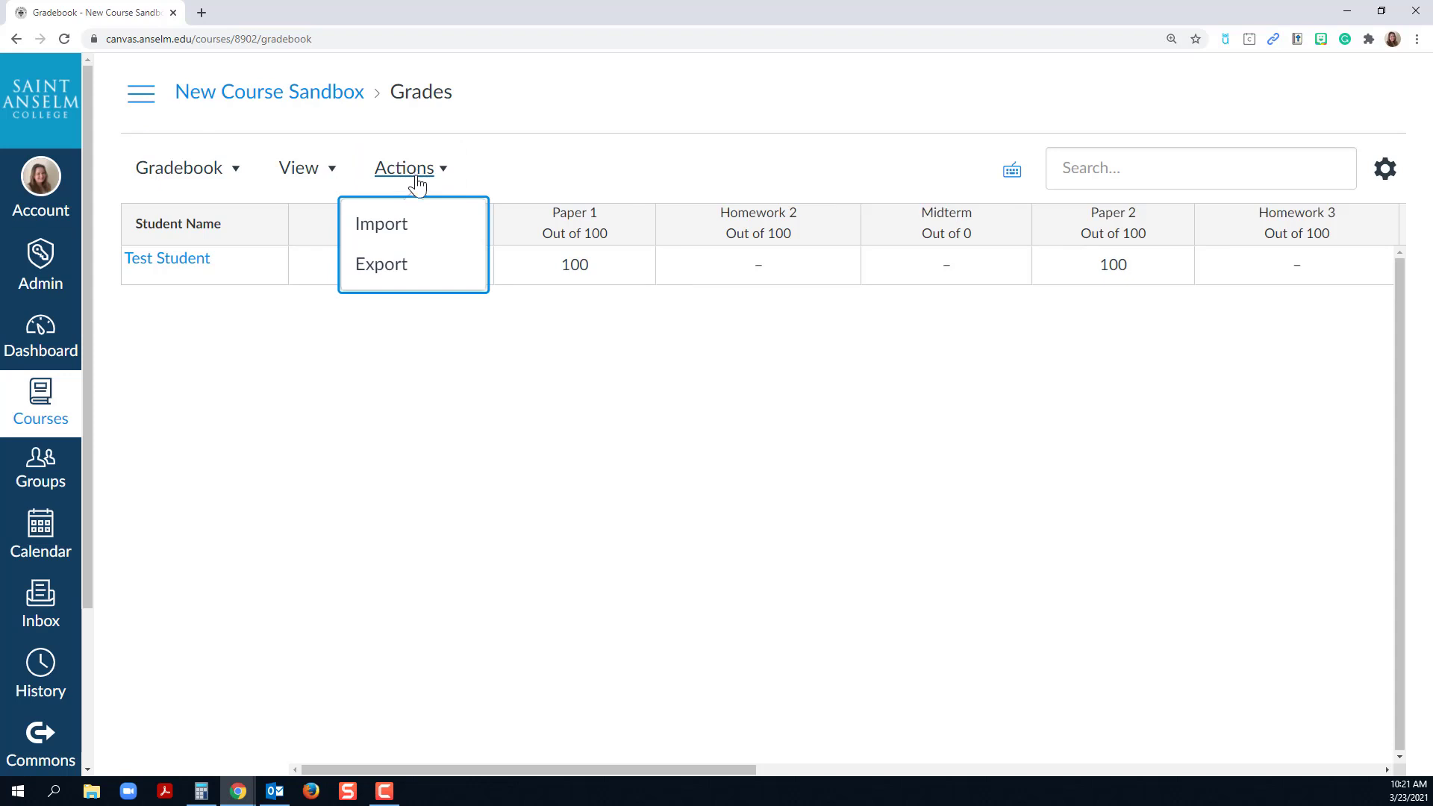
click(389, 277)
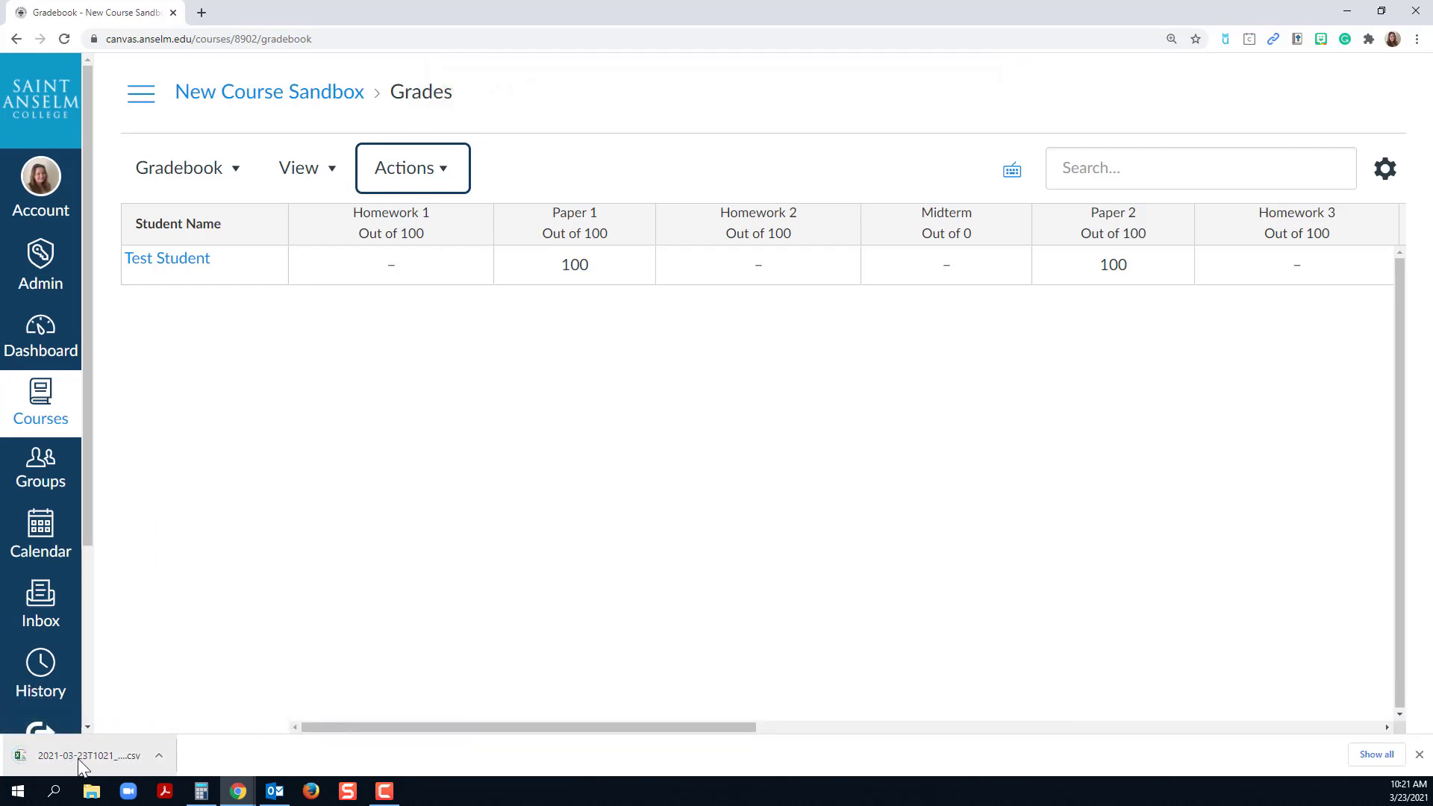
click(78, 758)
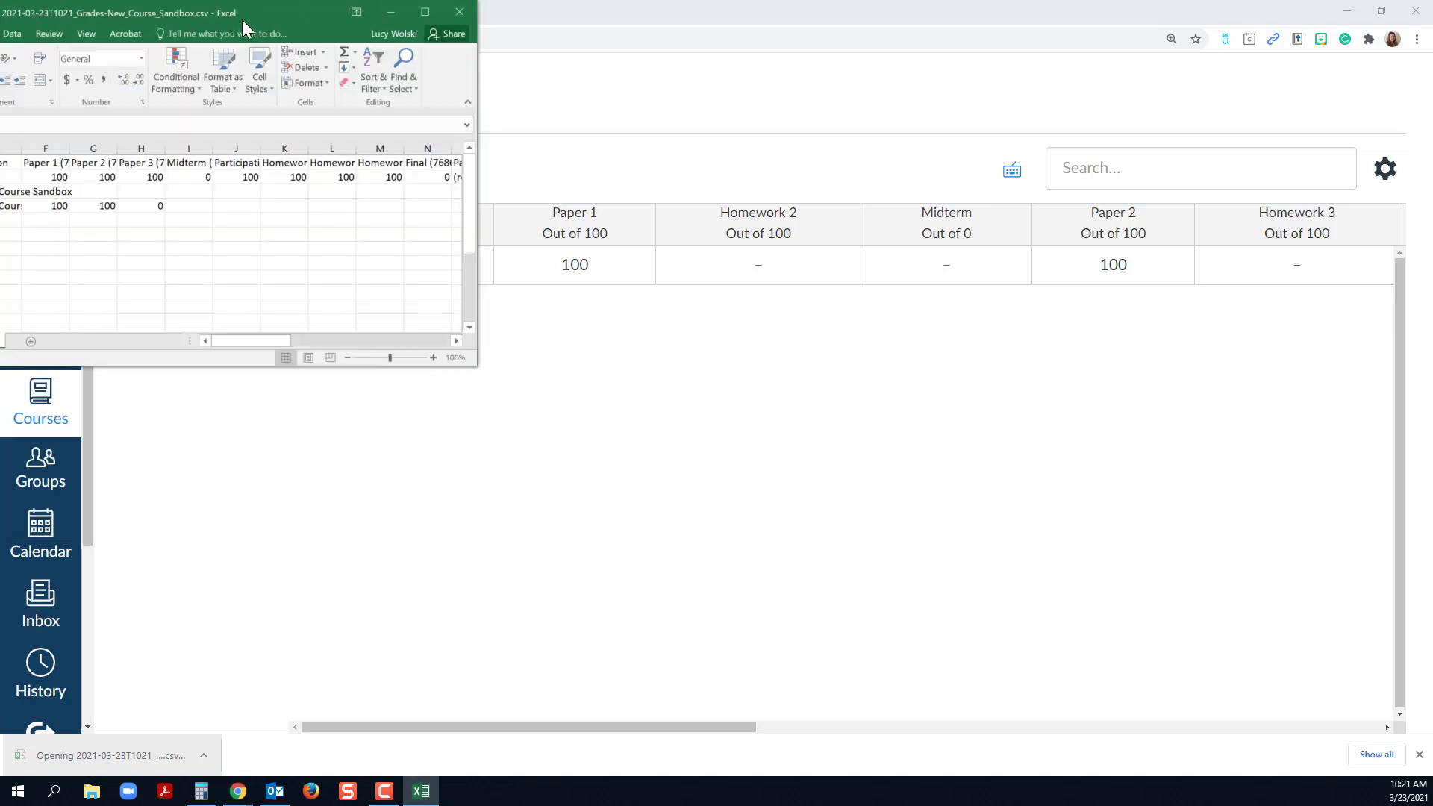
Step: Look through the grade columns of the exported spreadsheet and close it
drag(242, 19, 695, 172)
drag(811, 486, 1028, 493)
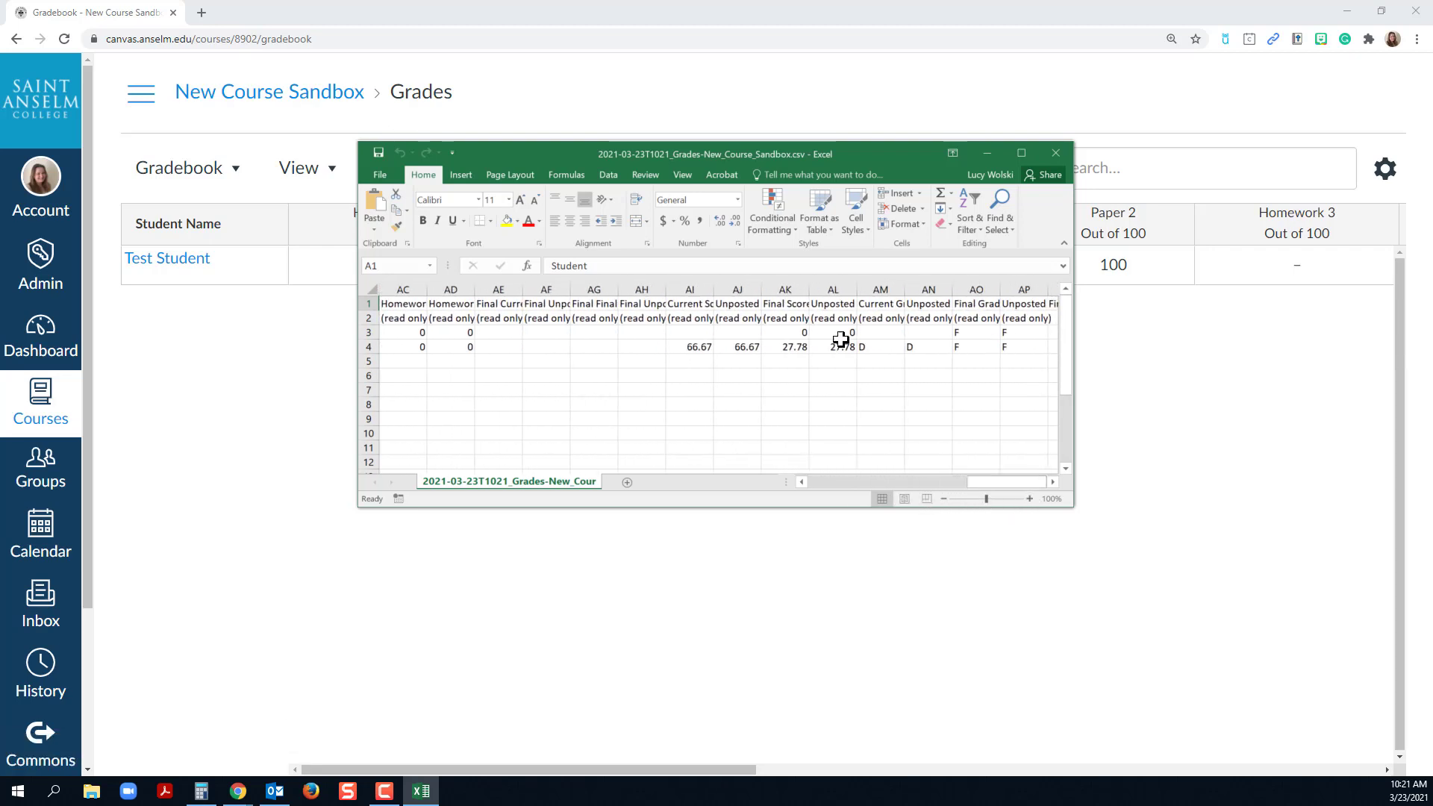
click(1060, 152)
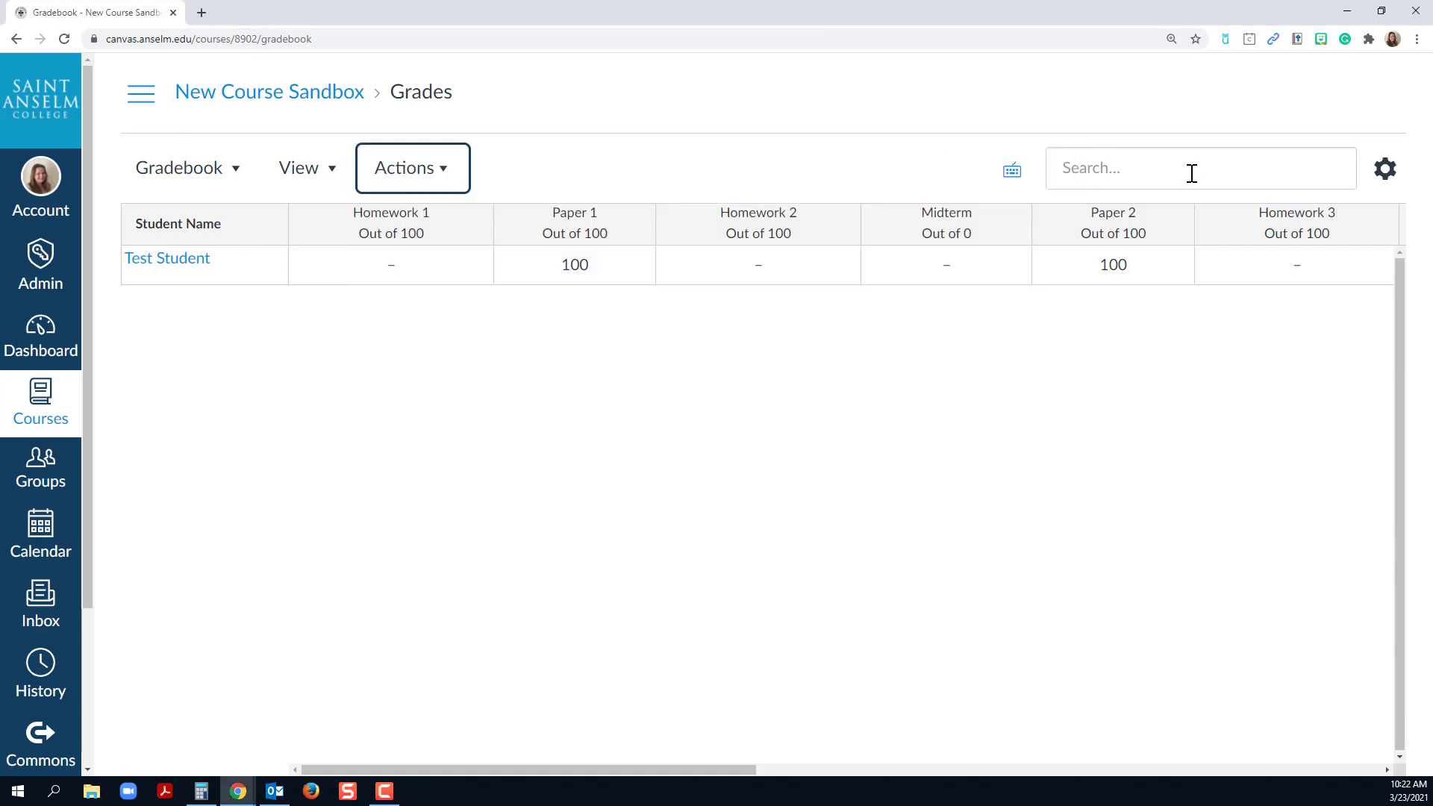
Step: Open the gradebook settings and examine the late policies, grade posting policy and advanced options
click(1387, 179)
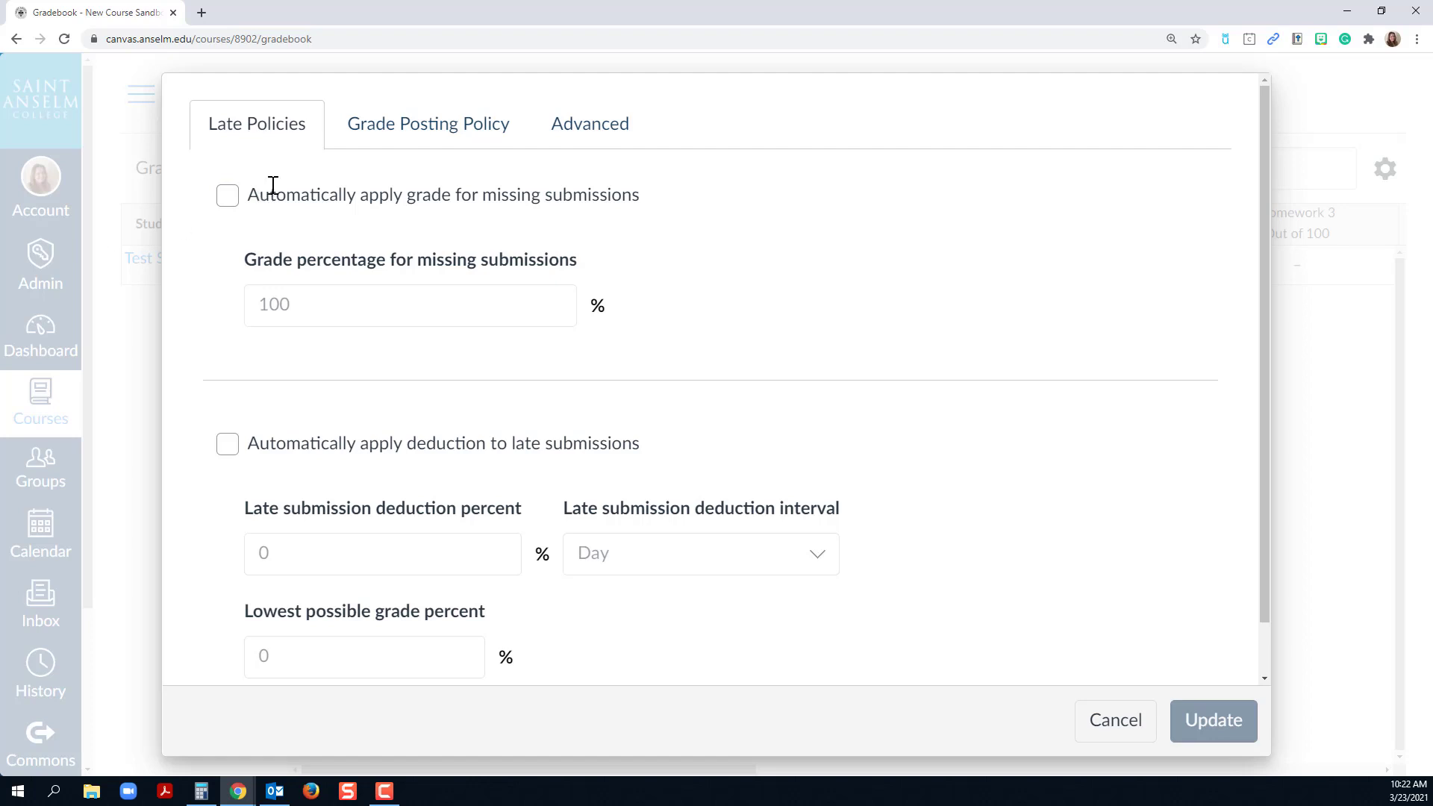
click(404, 147)
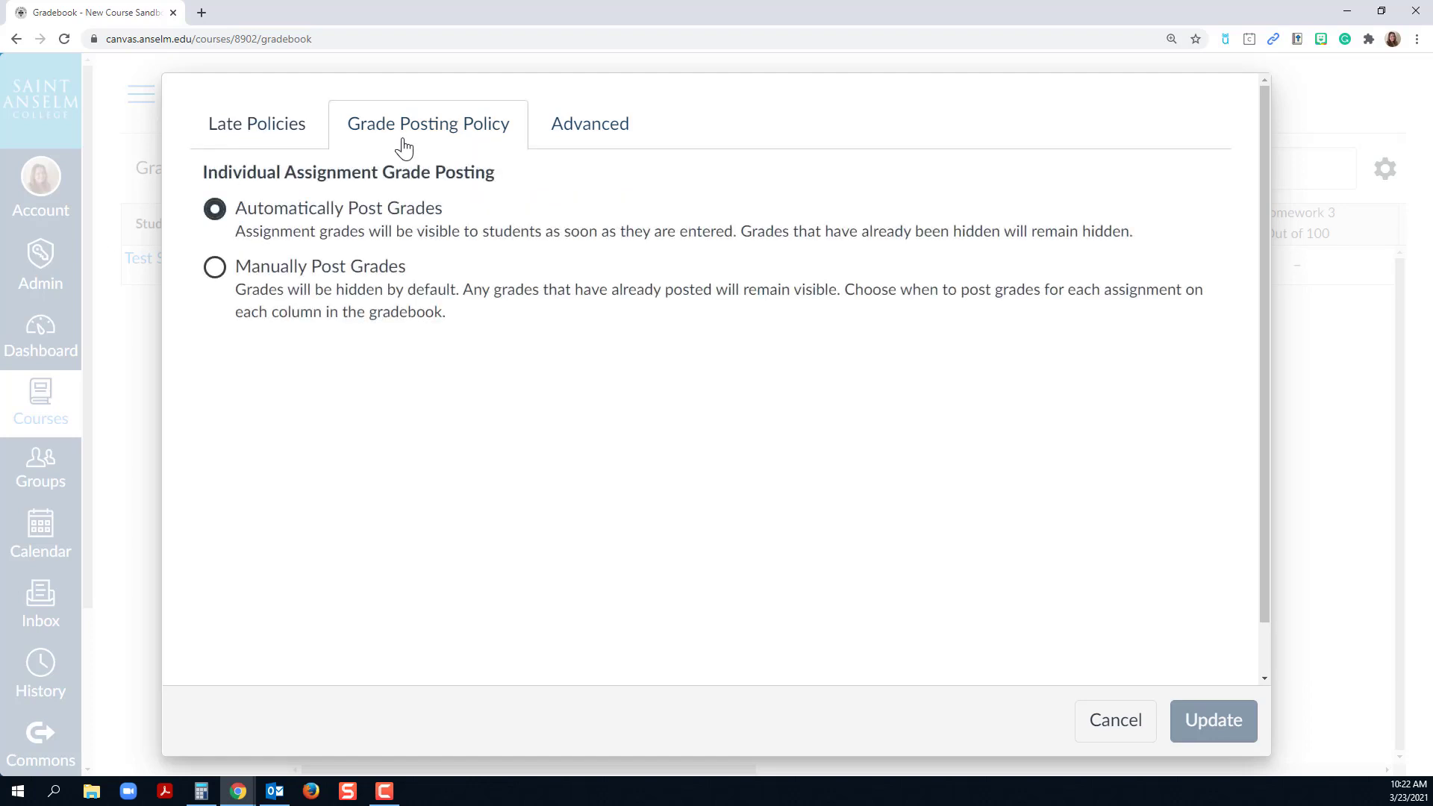
click(583, 138)
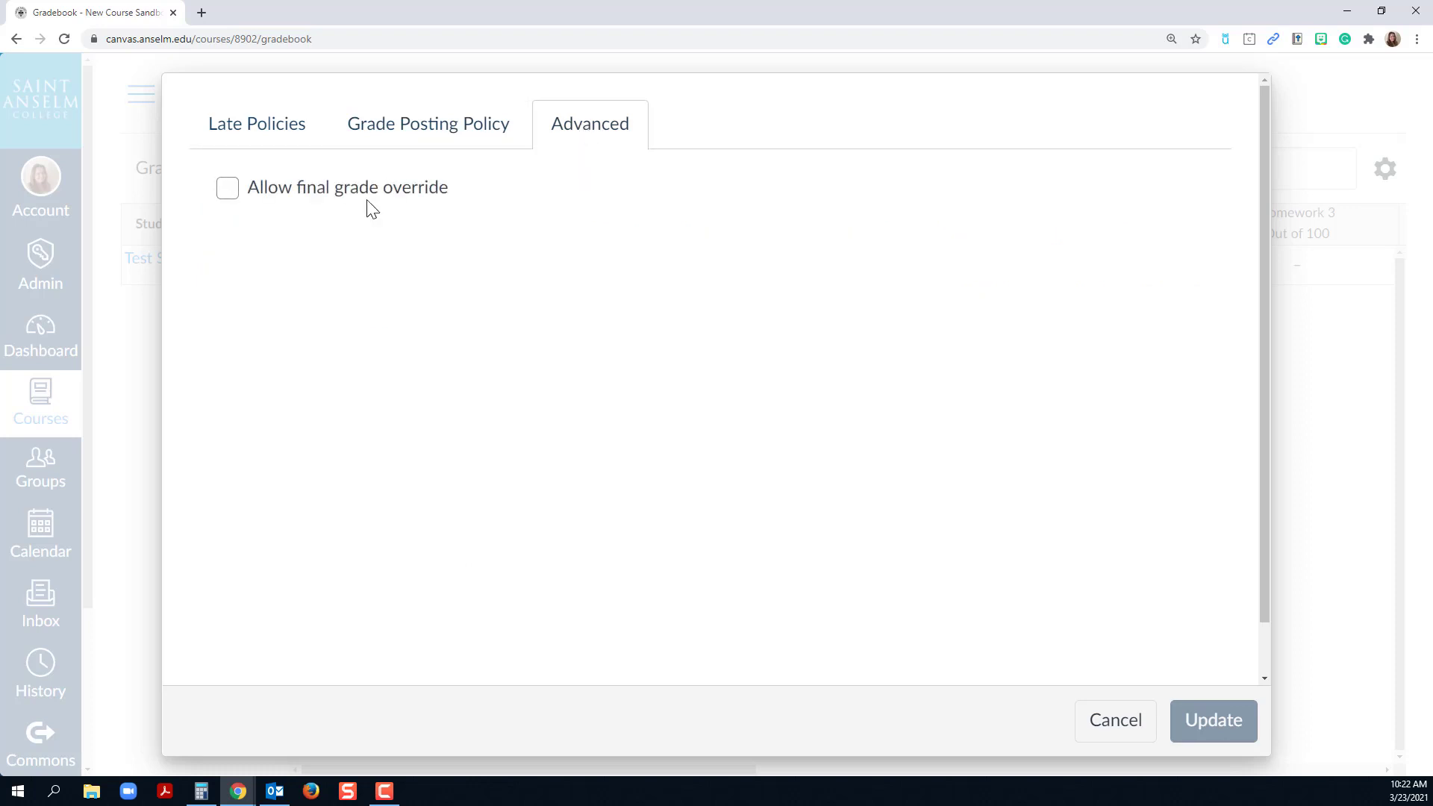
click(256, 133)
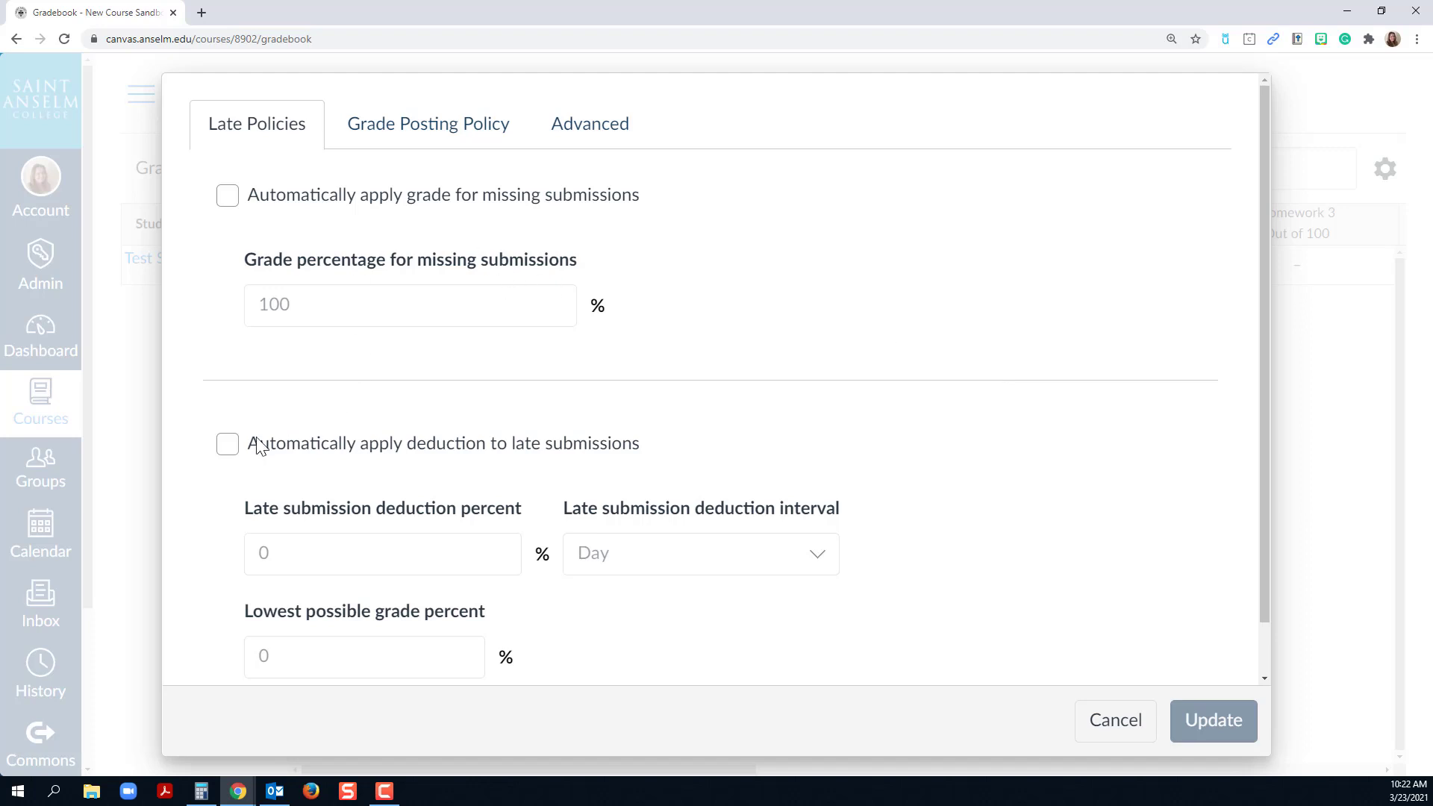
scroll(236, 439, down, 1)
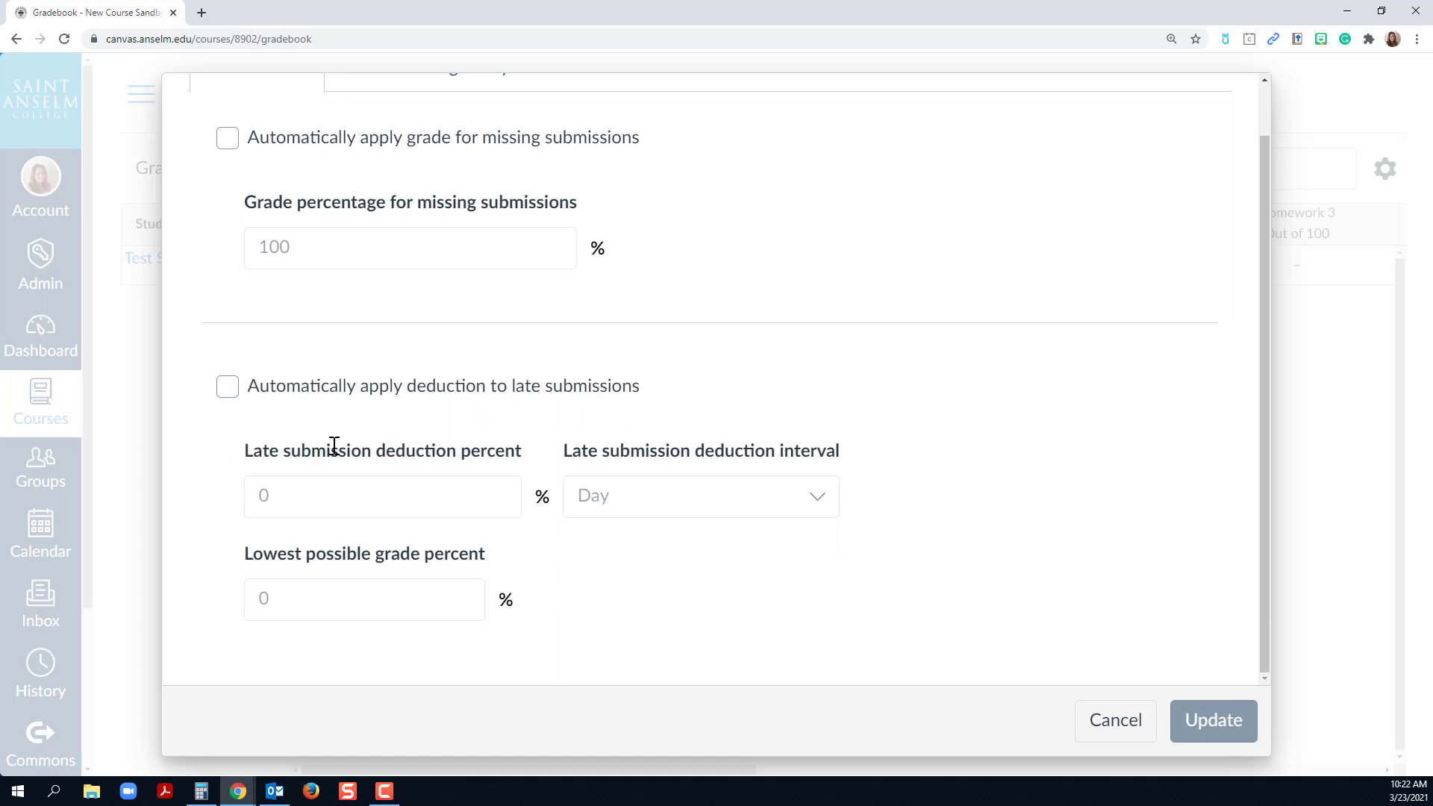
scroll(333, 447, up, 1)
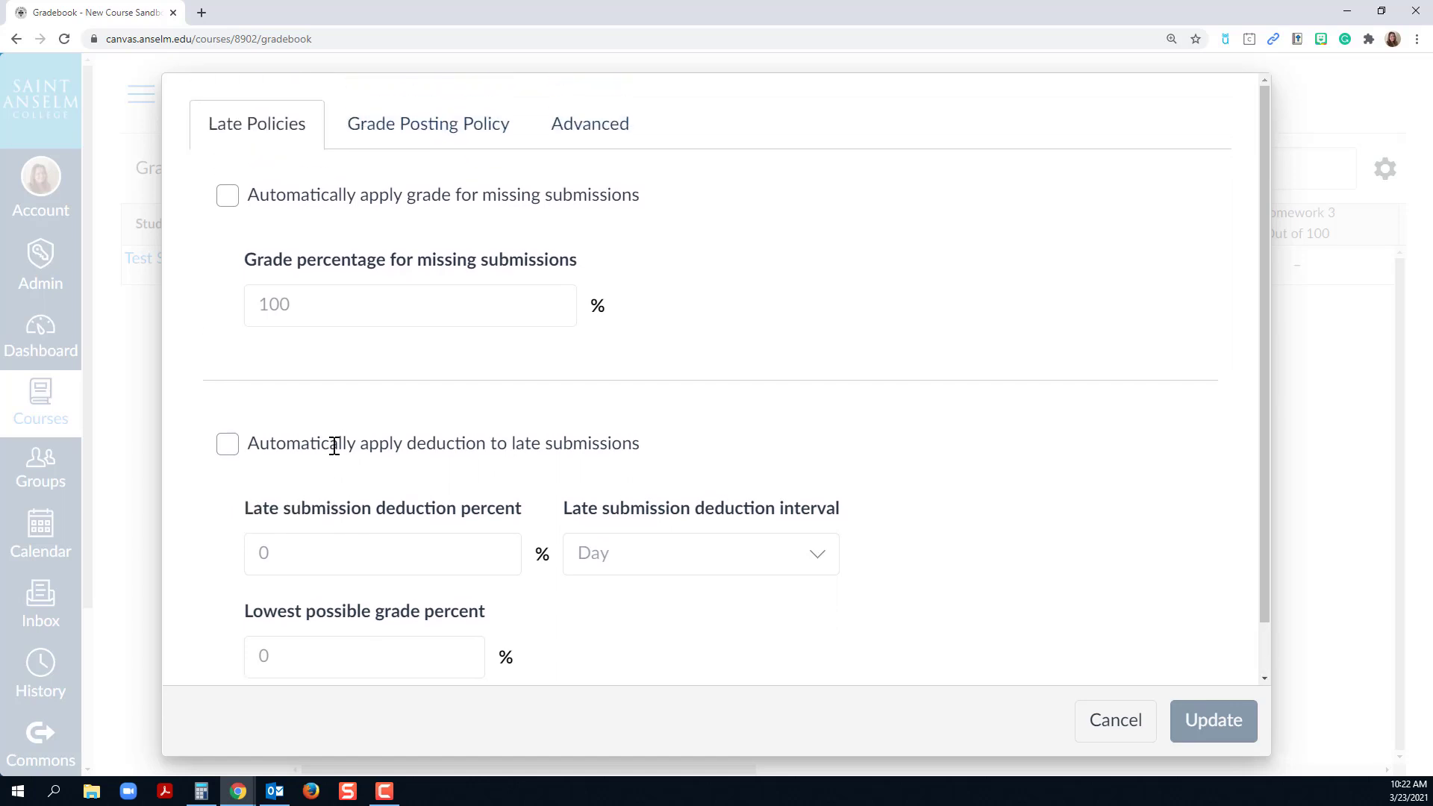
Step: Turn on the automatic grade for missing submissions and set its percentage to 0
click(236, 200)
double_click(298, 301)
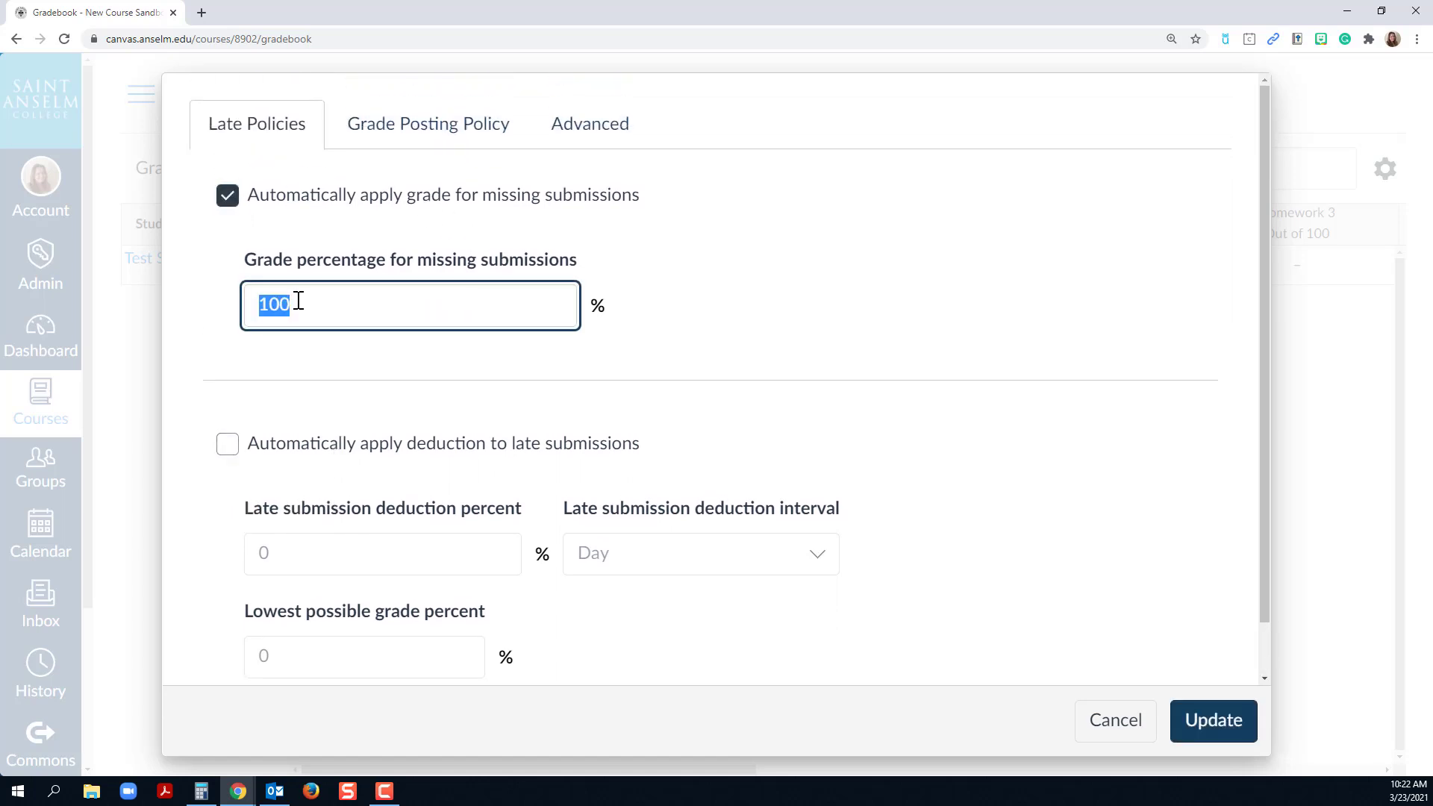
text(0)
click(204, 310)
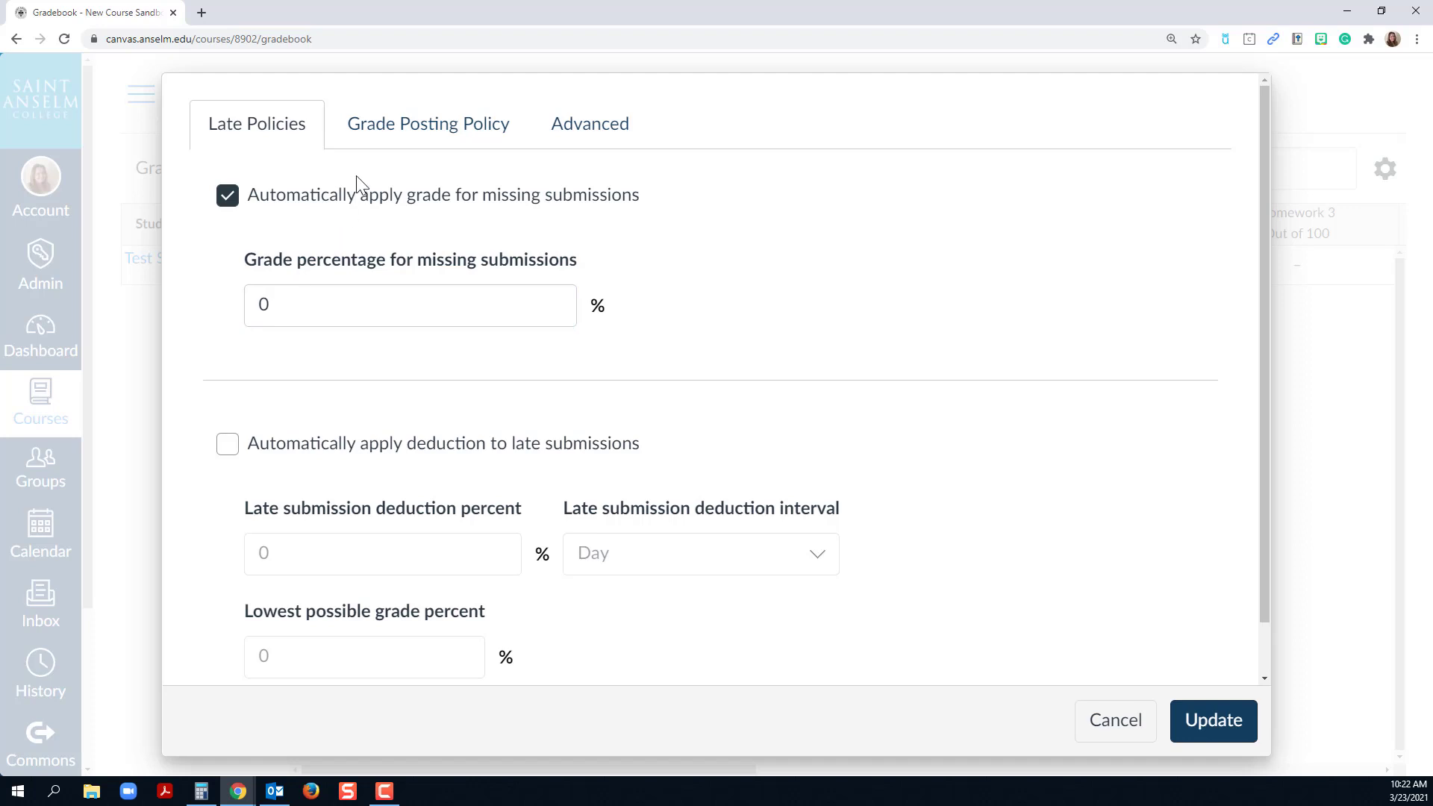
Step: Set the course's grade posting policy to Manually Post Grades
click(398, 147)
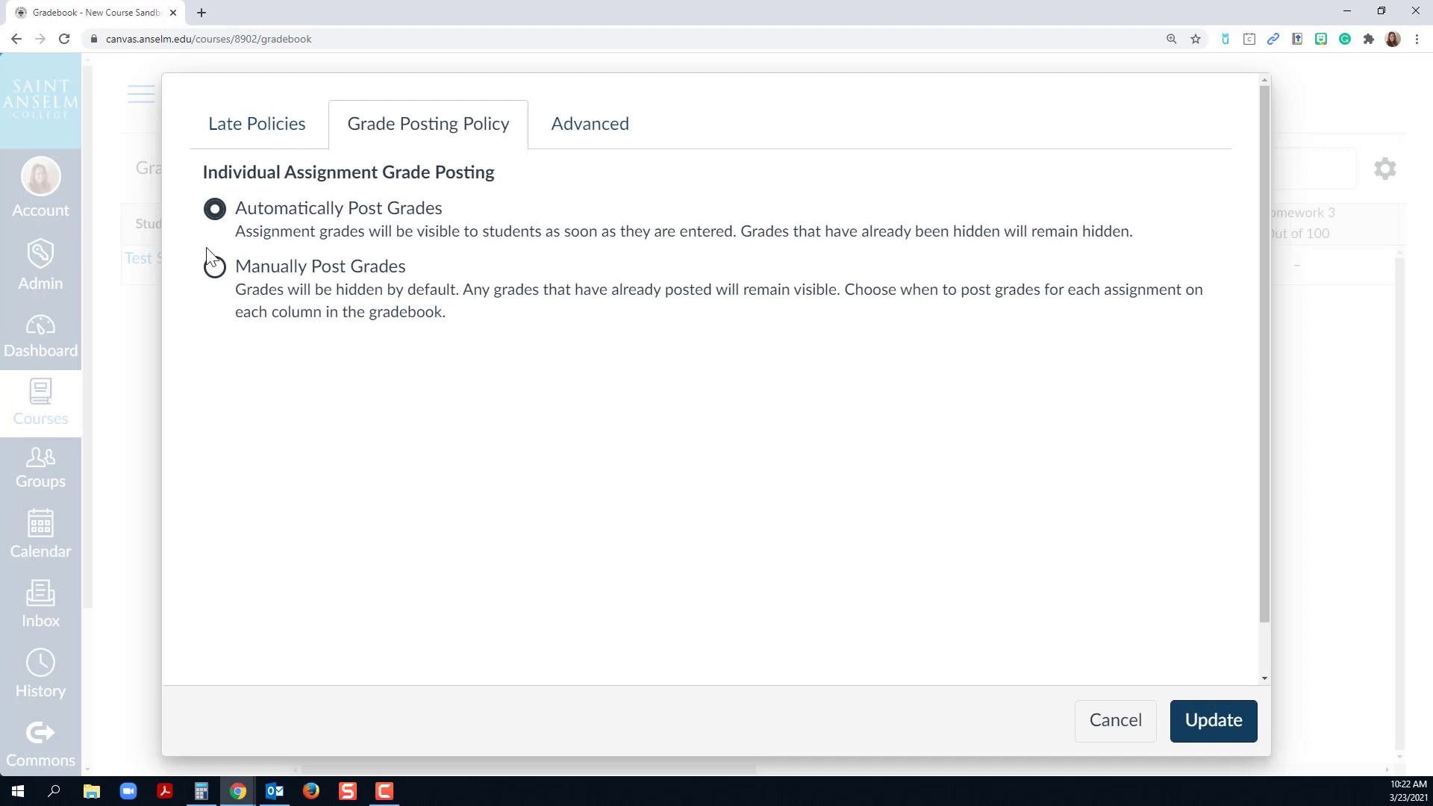
click(217, 275)
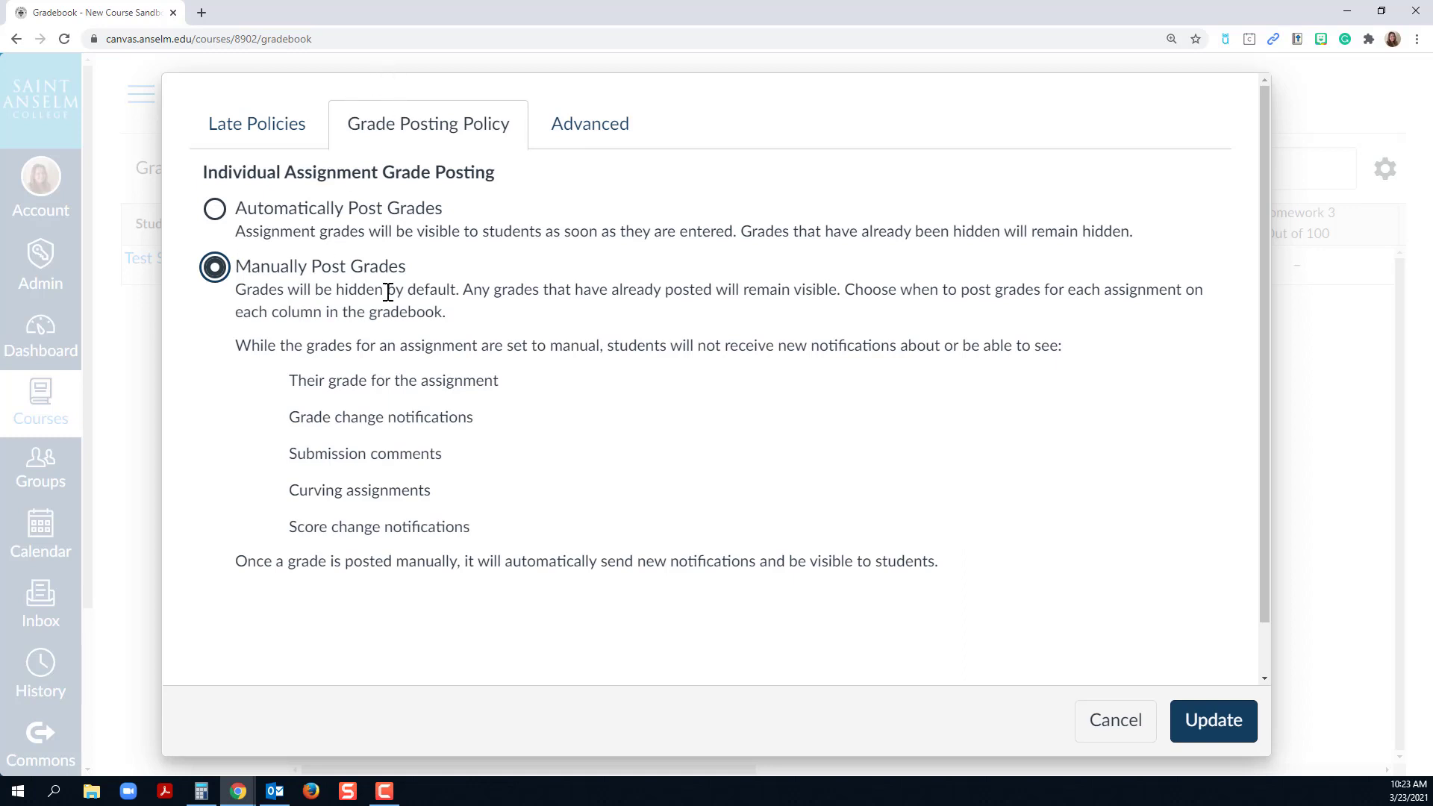
scroll(1265, 694, down, 1)
scroll(648, 224, up, 1)
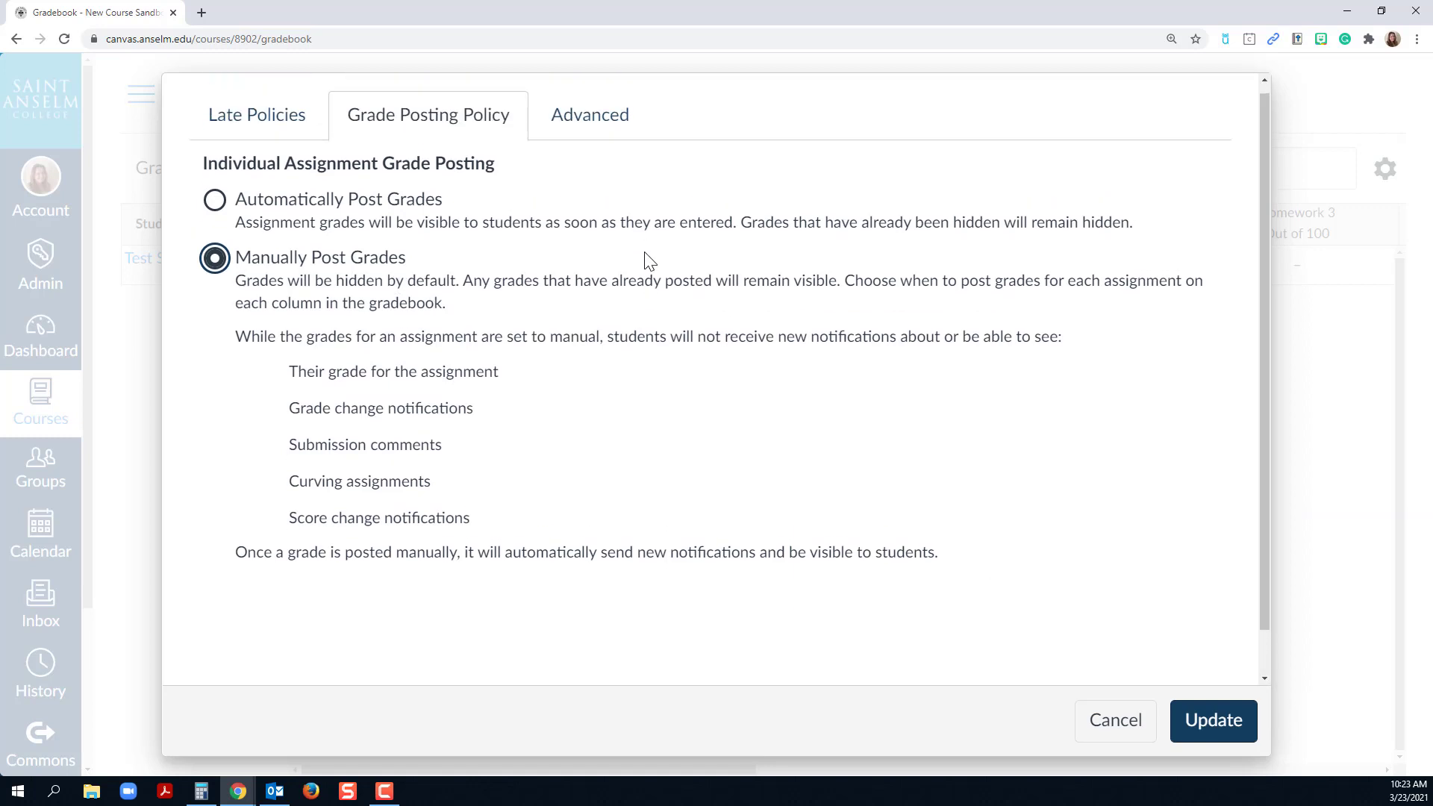
Step: Allow final grade override and save the updated gradebook settings
click(579, 126)
click(227, 188)
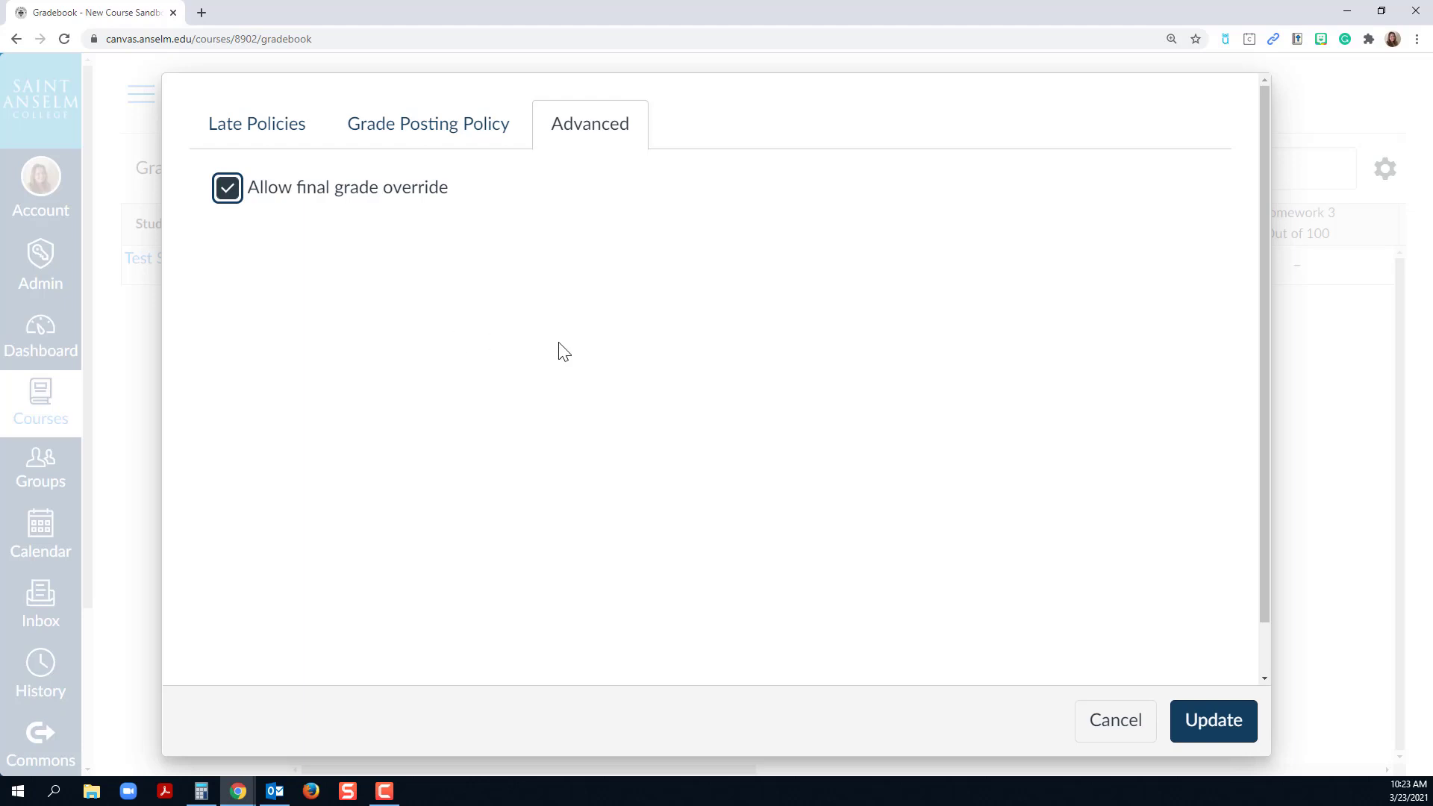
click(1228, 726)
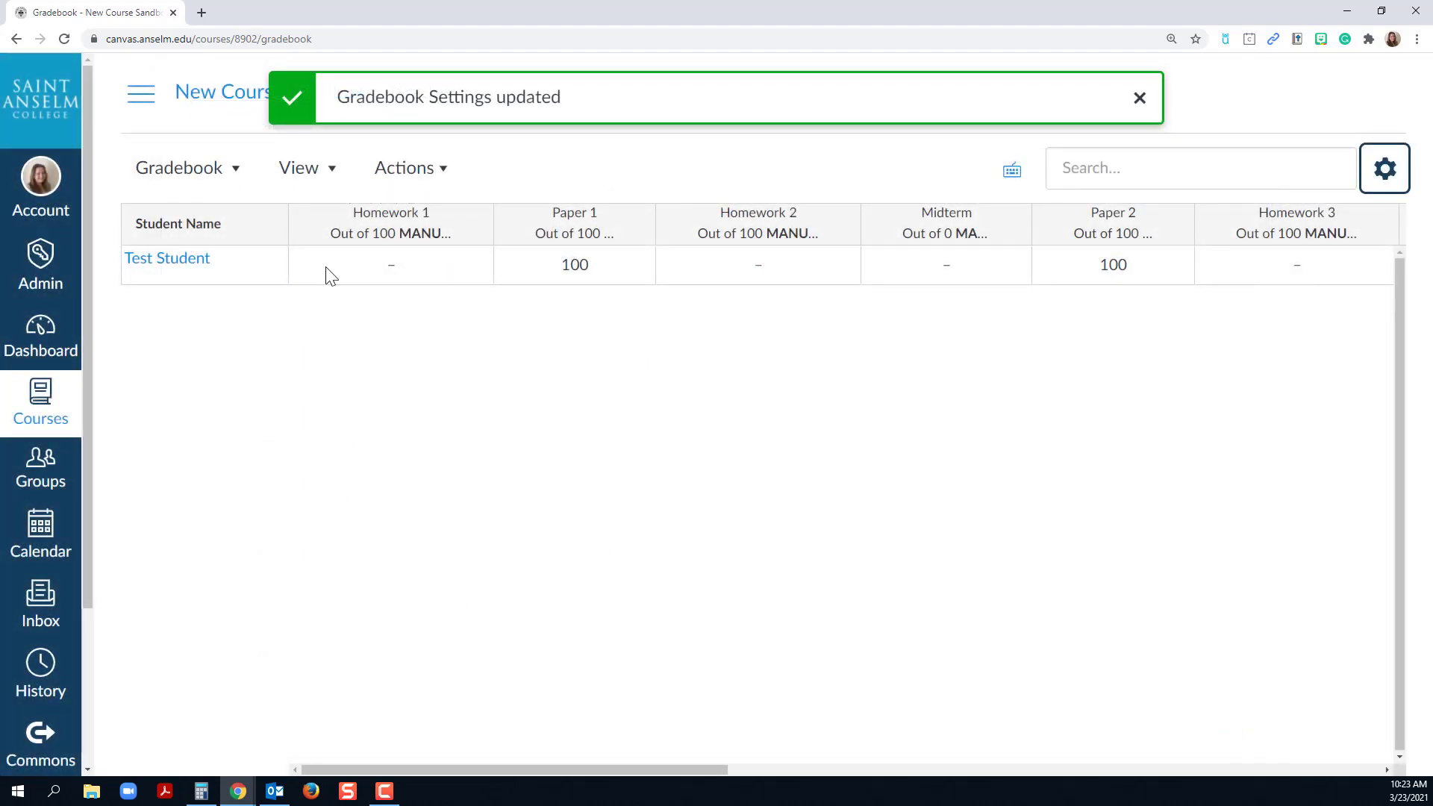
Step: Examine the options for the Paper 1 column, including hiding grades and the Enter Grades as choices
mouse_move(471, 237)
mouse_move(592, 228)
mouse_move(826, 235)
mouse_move(652, 231)
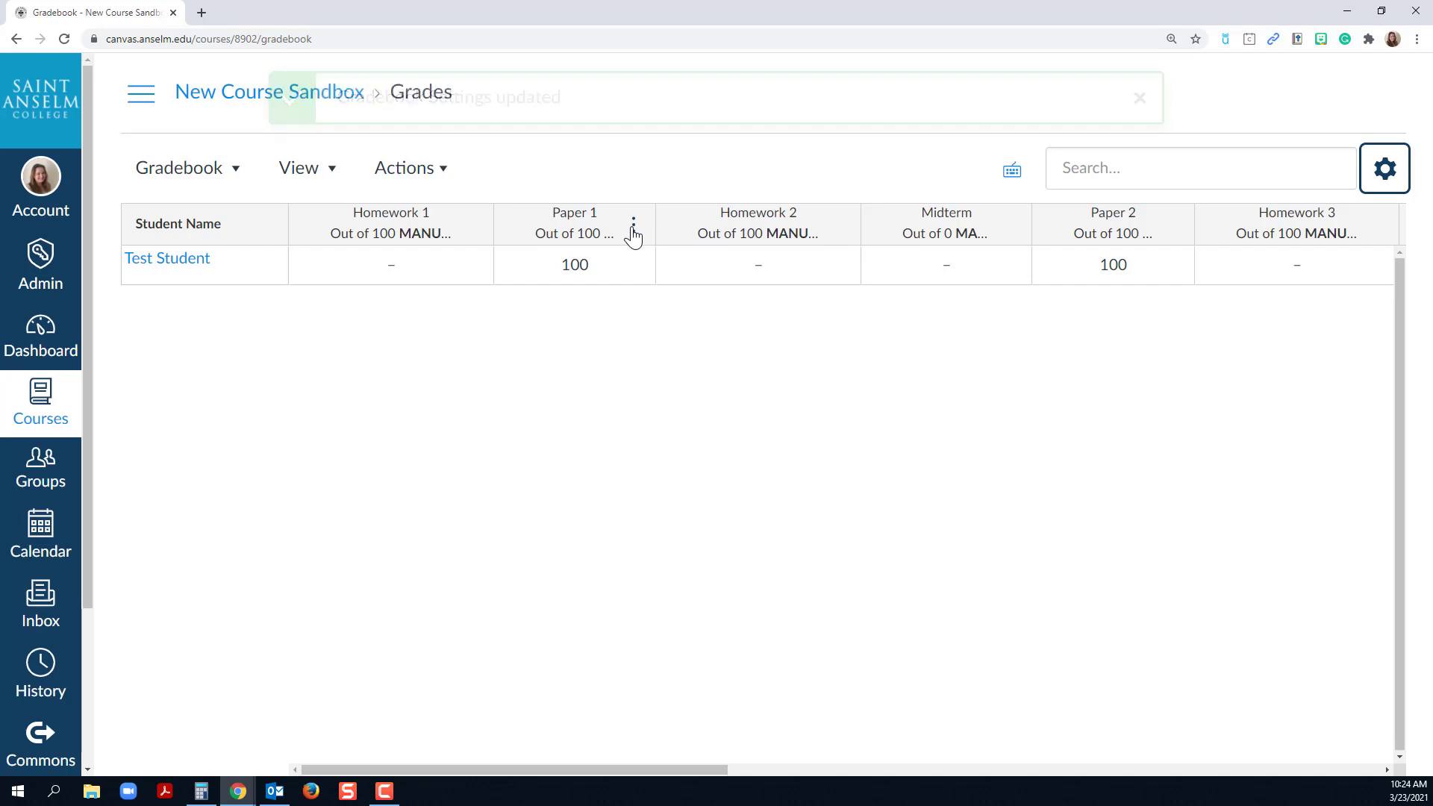
click(633, 224)
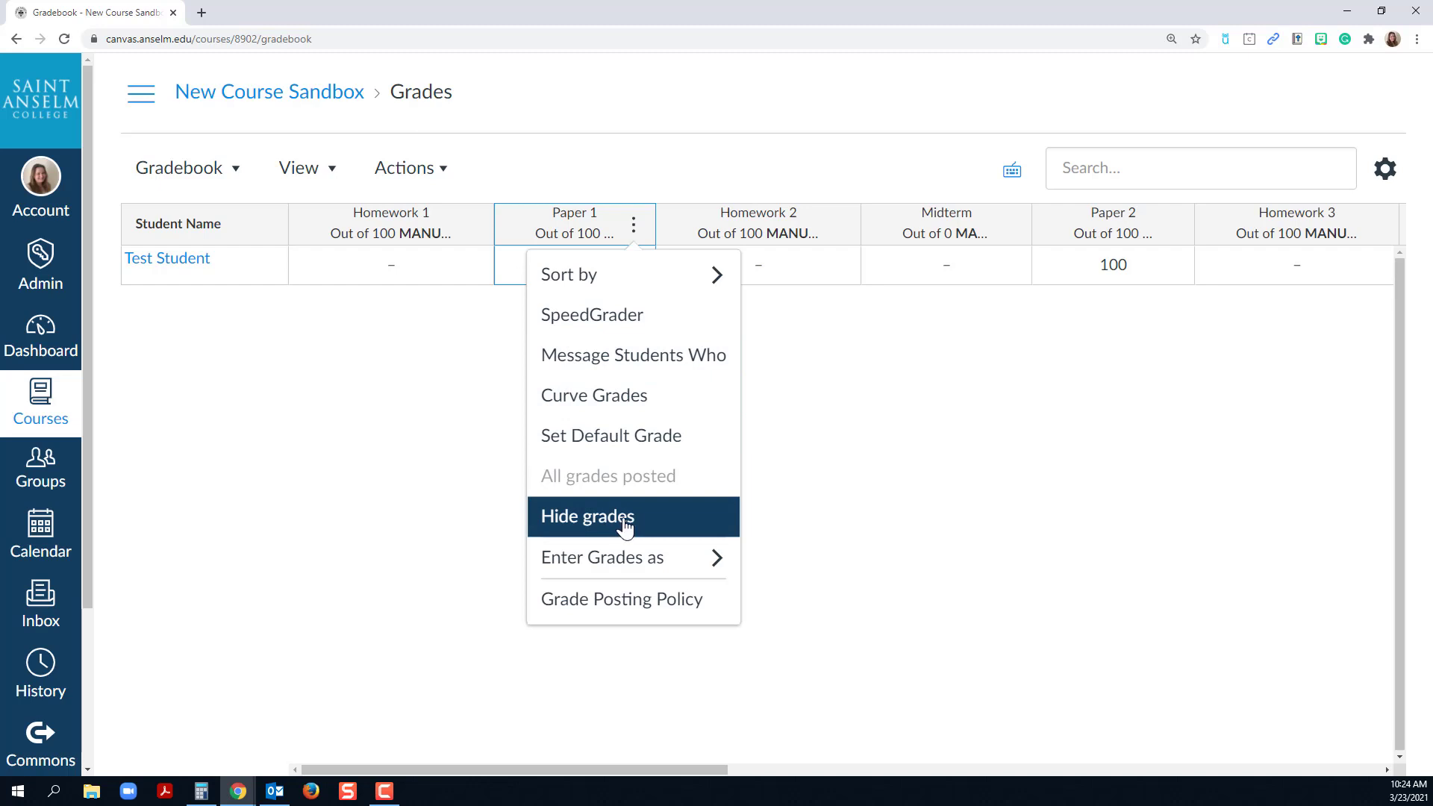
mouse_move(623, 567)
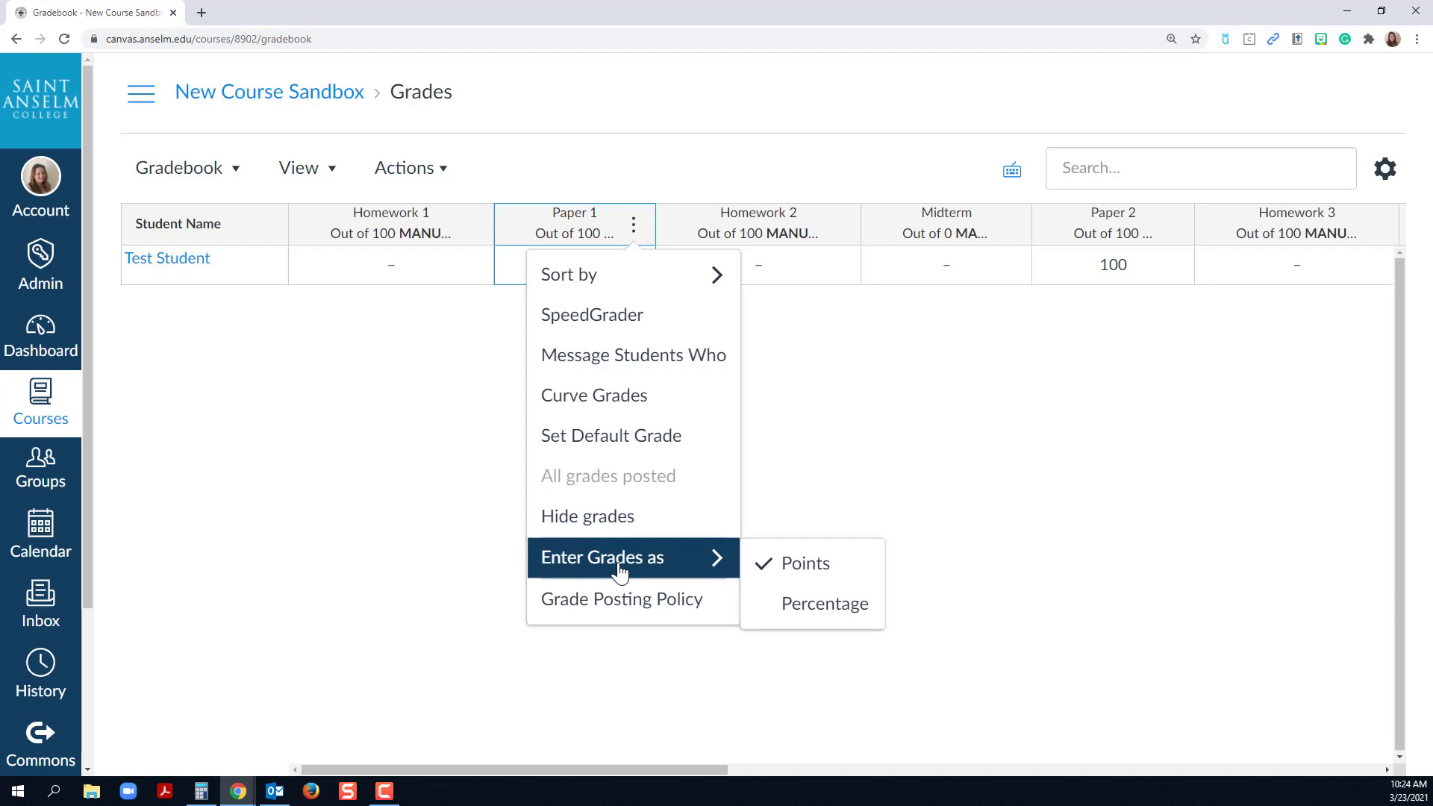
Step: Open the Message Students Who form for Paper 1 and set the recipient condition to Scored less than
click(668, 366)
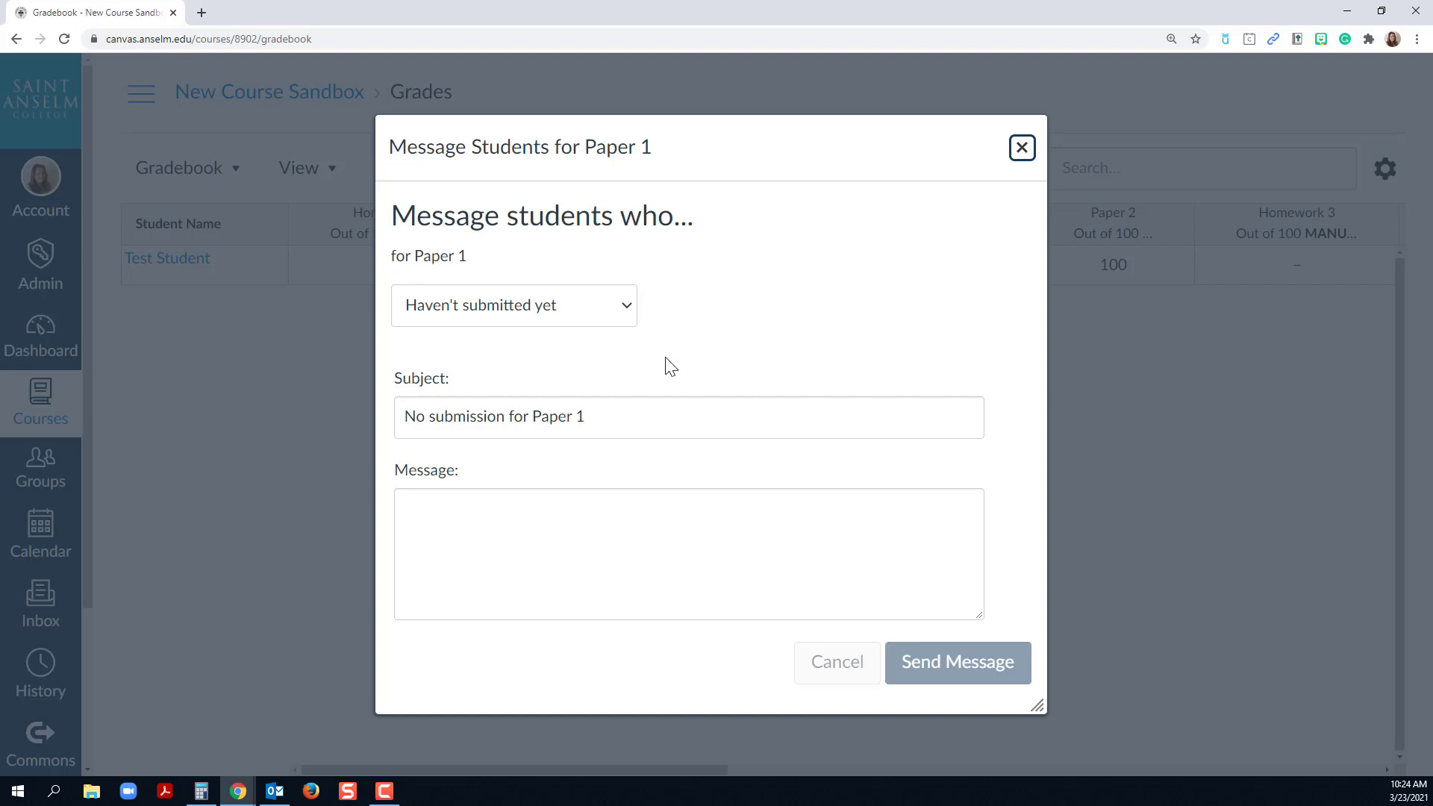
click(629, 316)
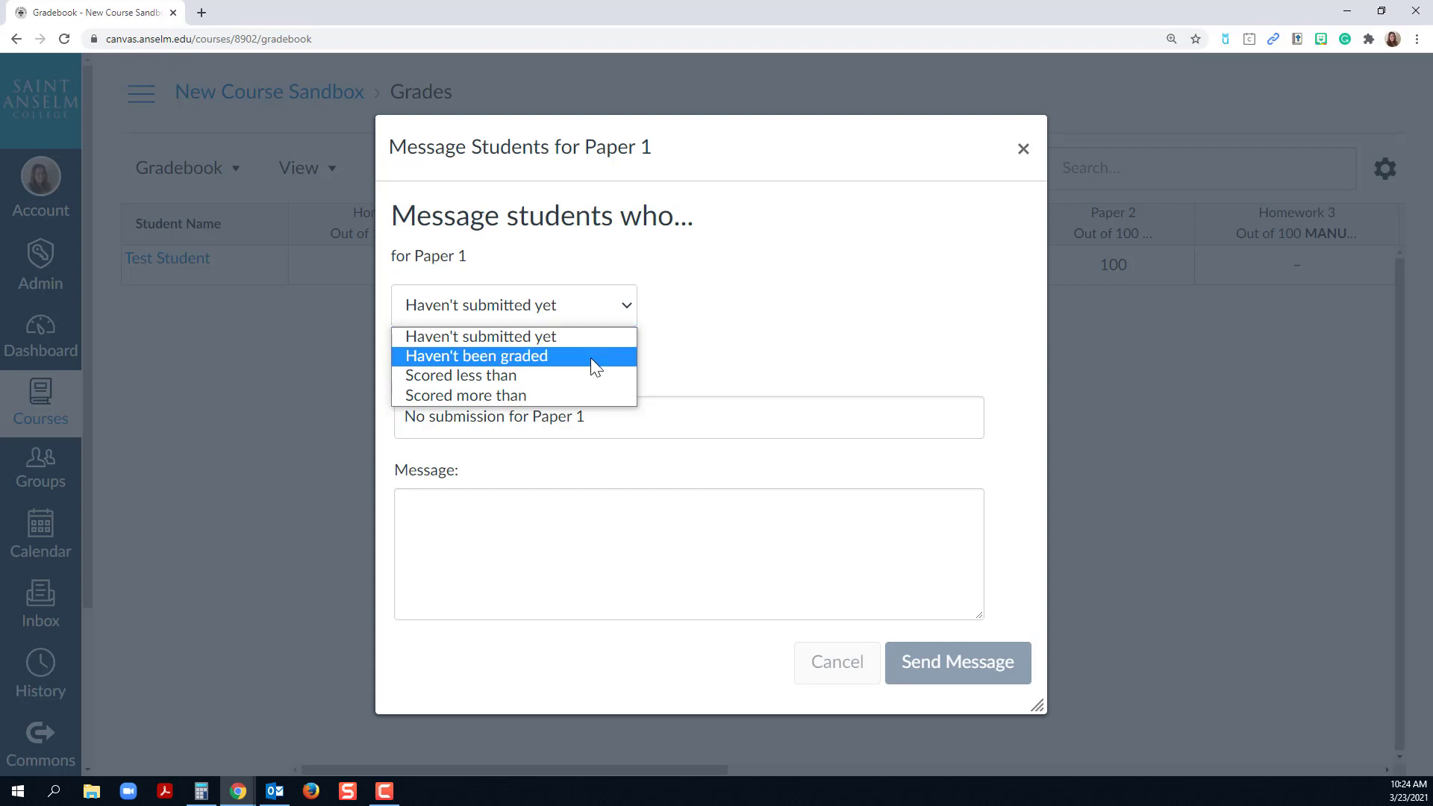
key(Up)
click(533, 378)
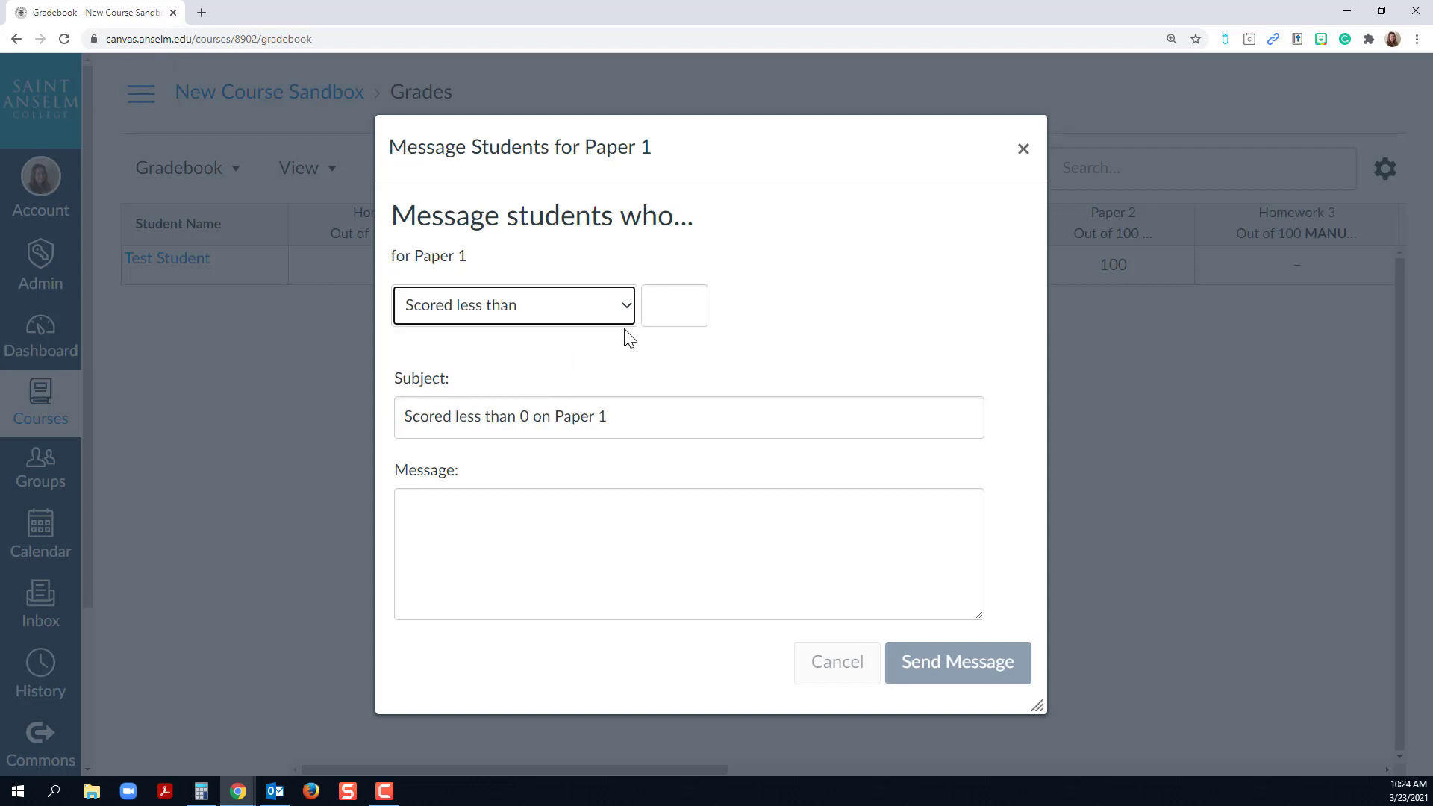
Step: Set the Paper 1 message condition to Scored more than 80 and close the form without sending
click(668, 305)
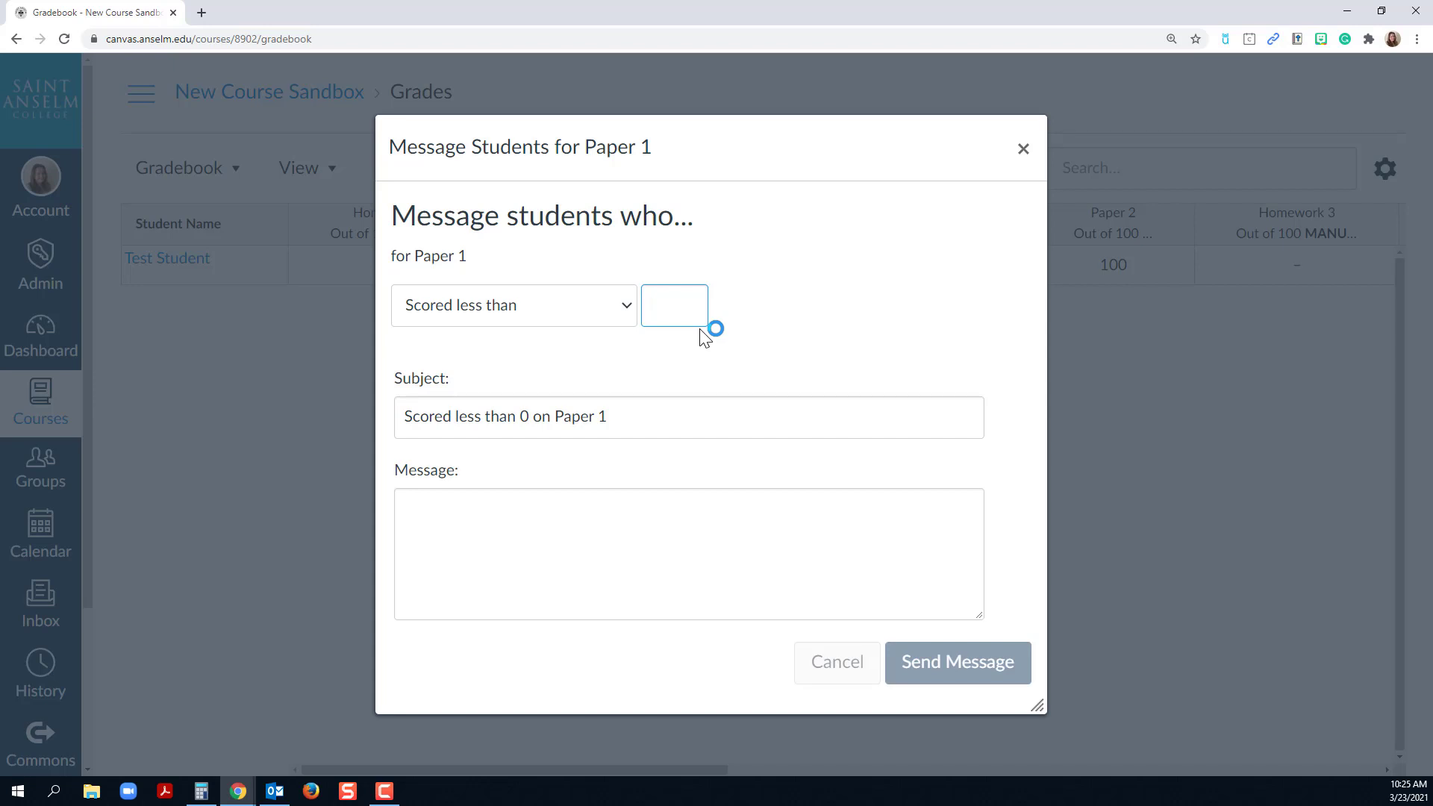
click(626, 308)
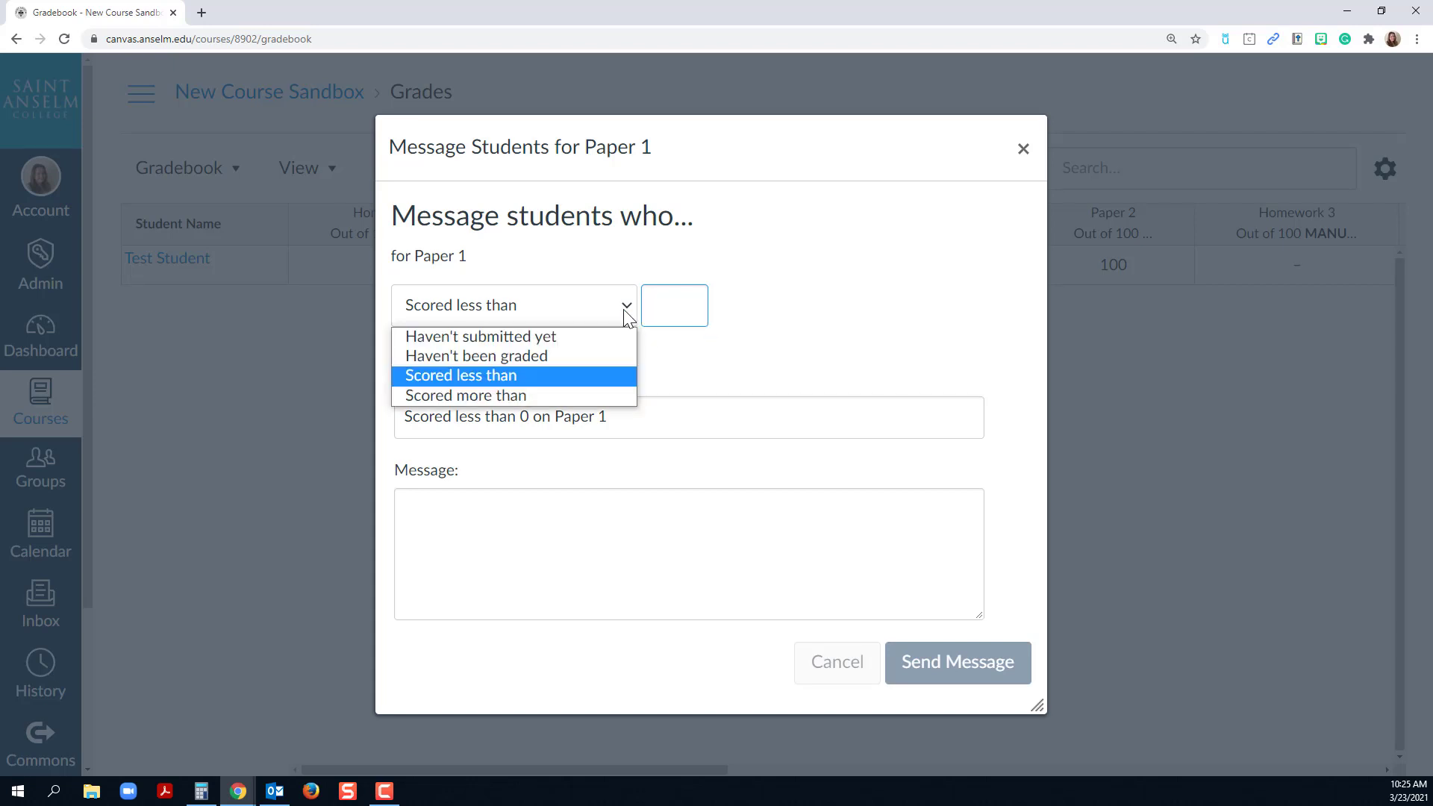
click(467, 397)
click(687, 299)
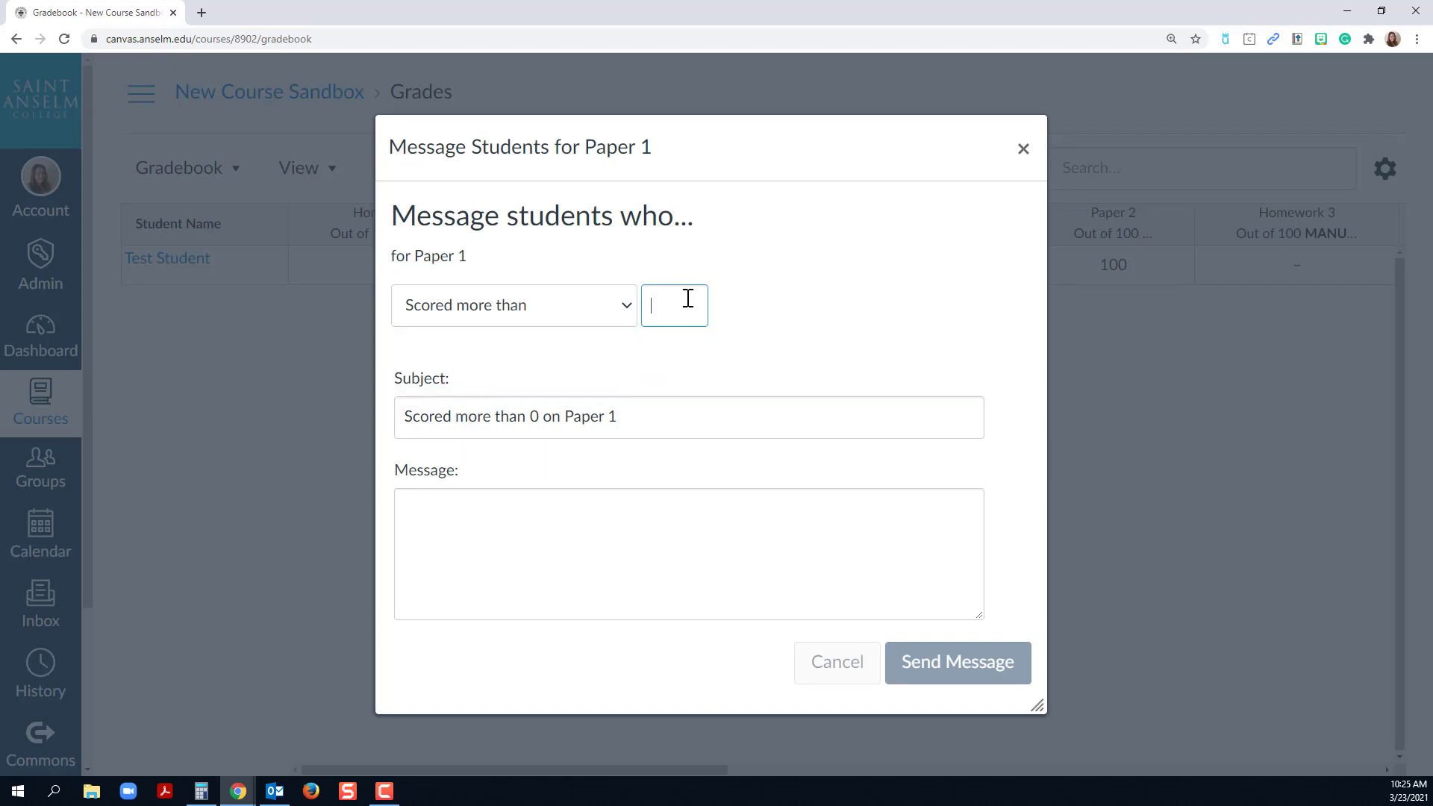
text(80)
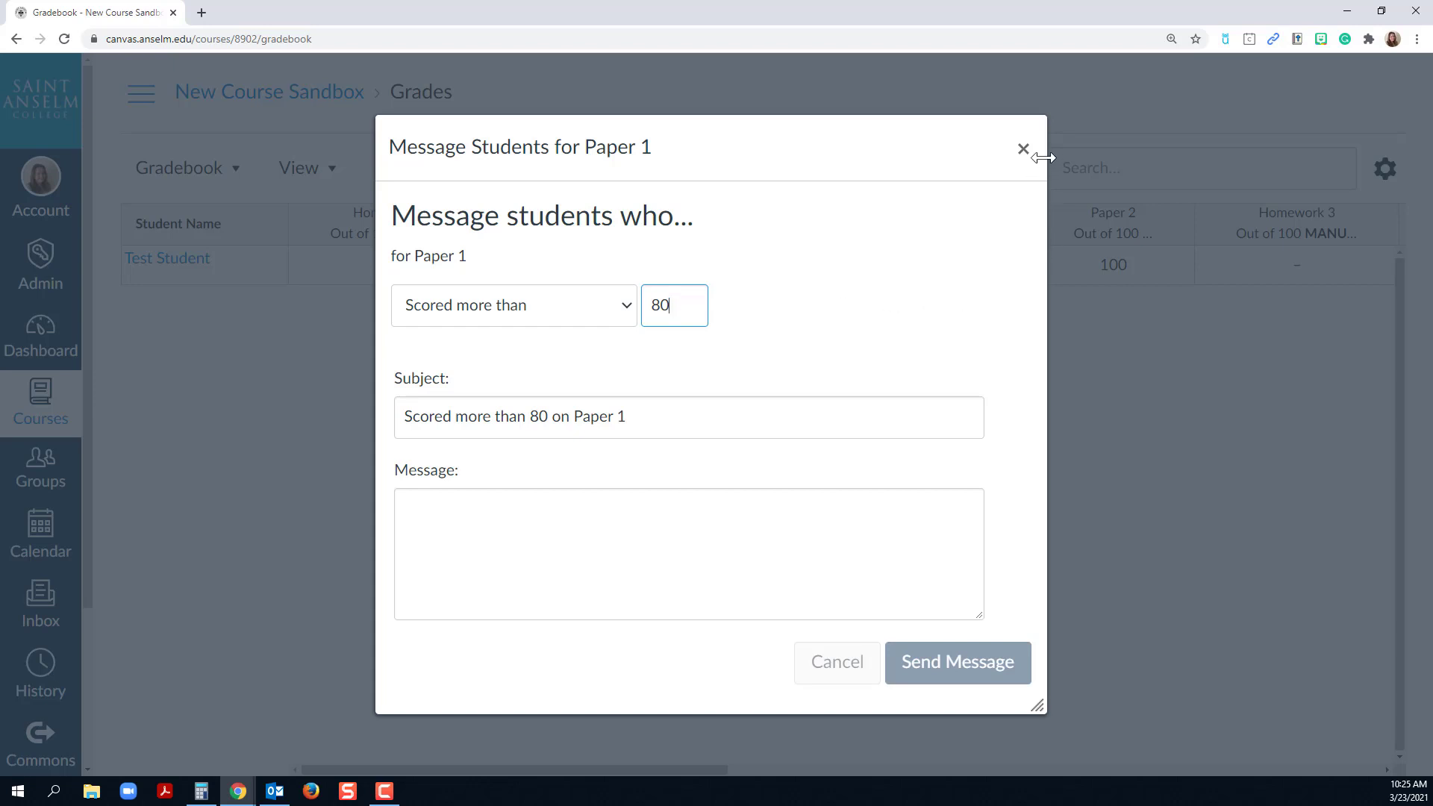
click(1022, 150)
Step: Open the default grade form for Paper 1 to view its options and close it without setting a grade
click(633, 225)
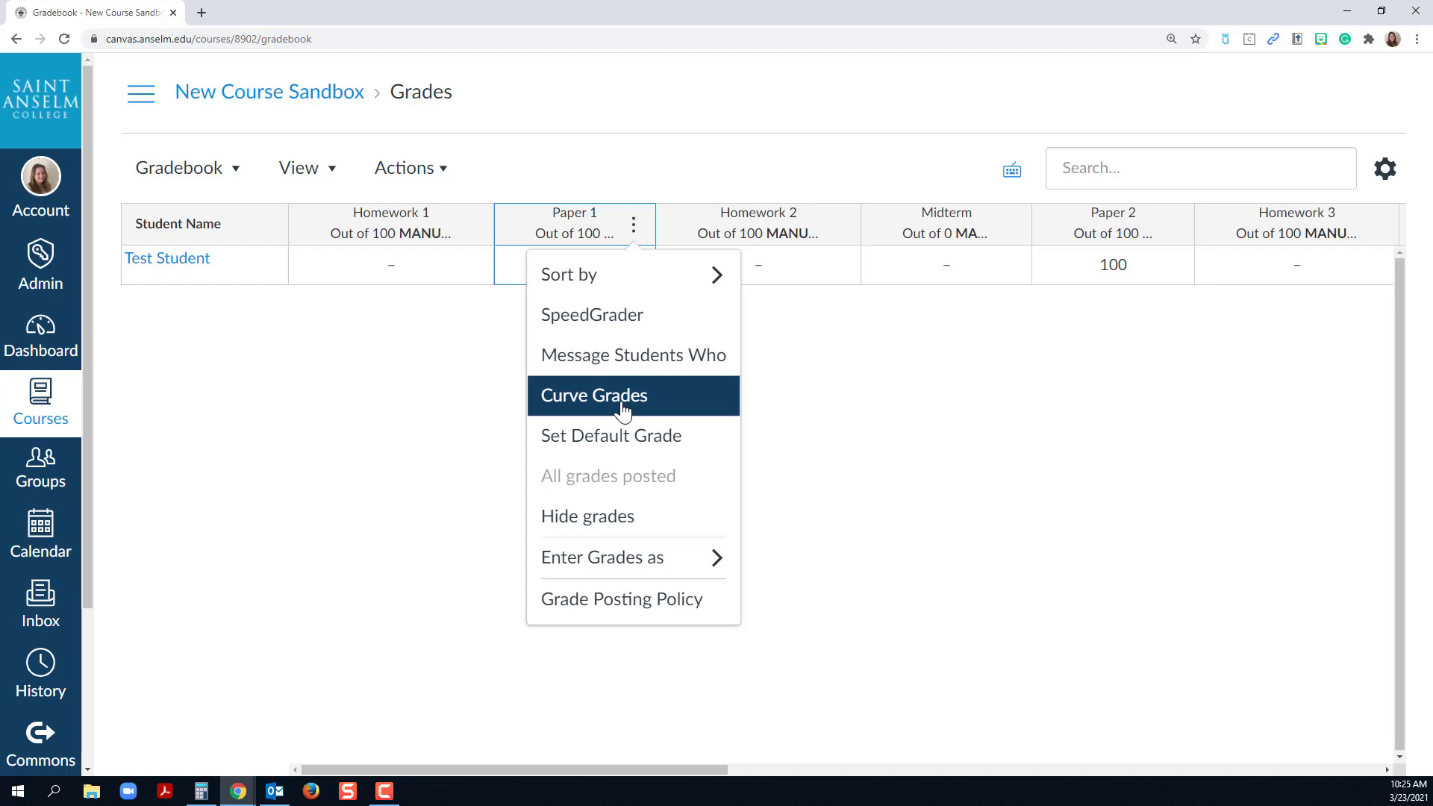
click(662, 451)
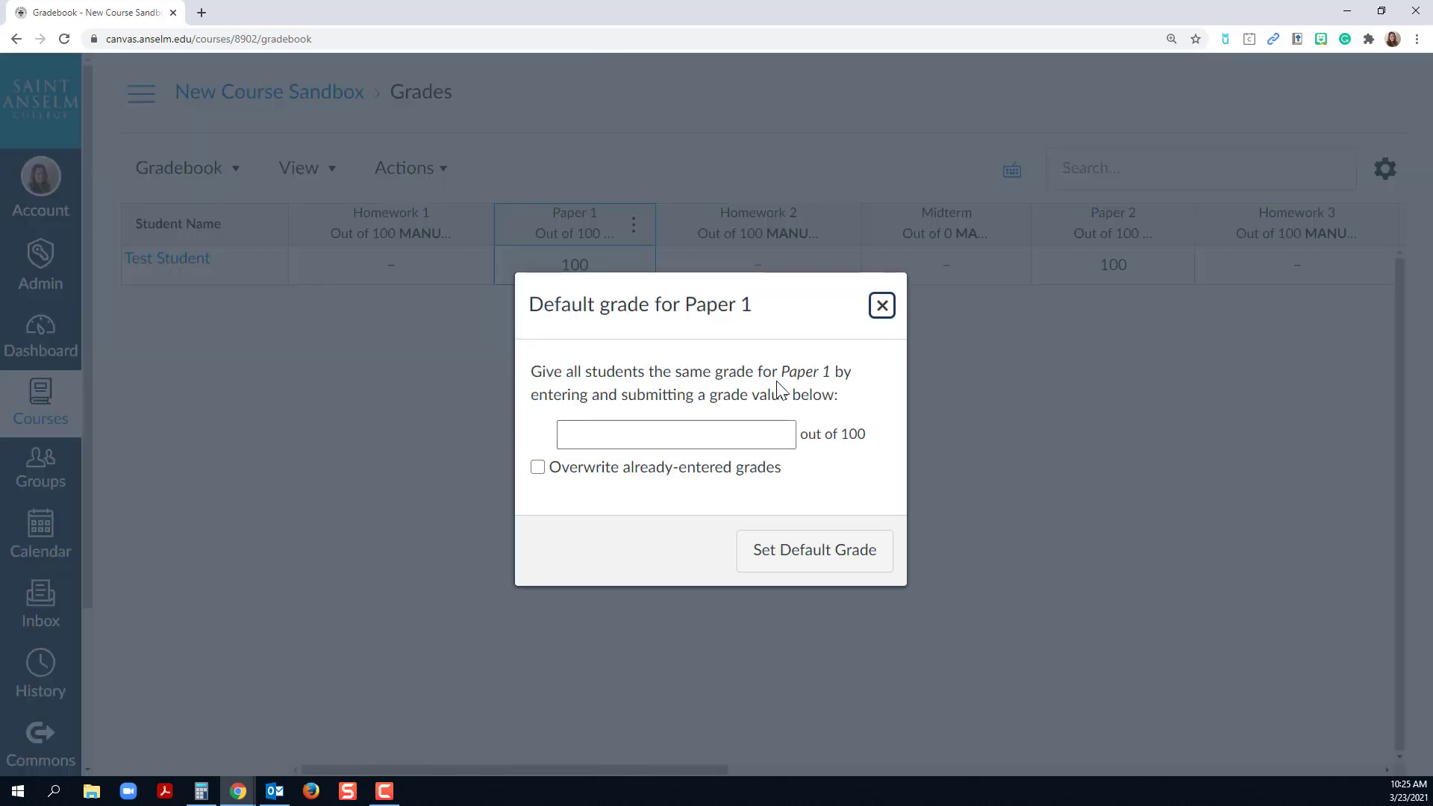
click(882, 306)
Step: Review the automatic and manual posting options in the grade posting policy for Paper 1 and close the policy
click(633, 225)
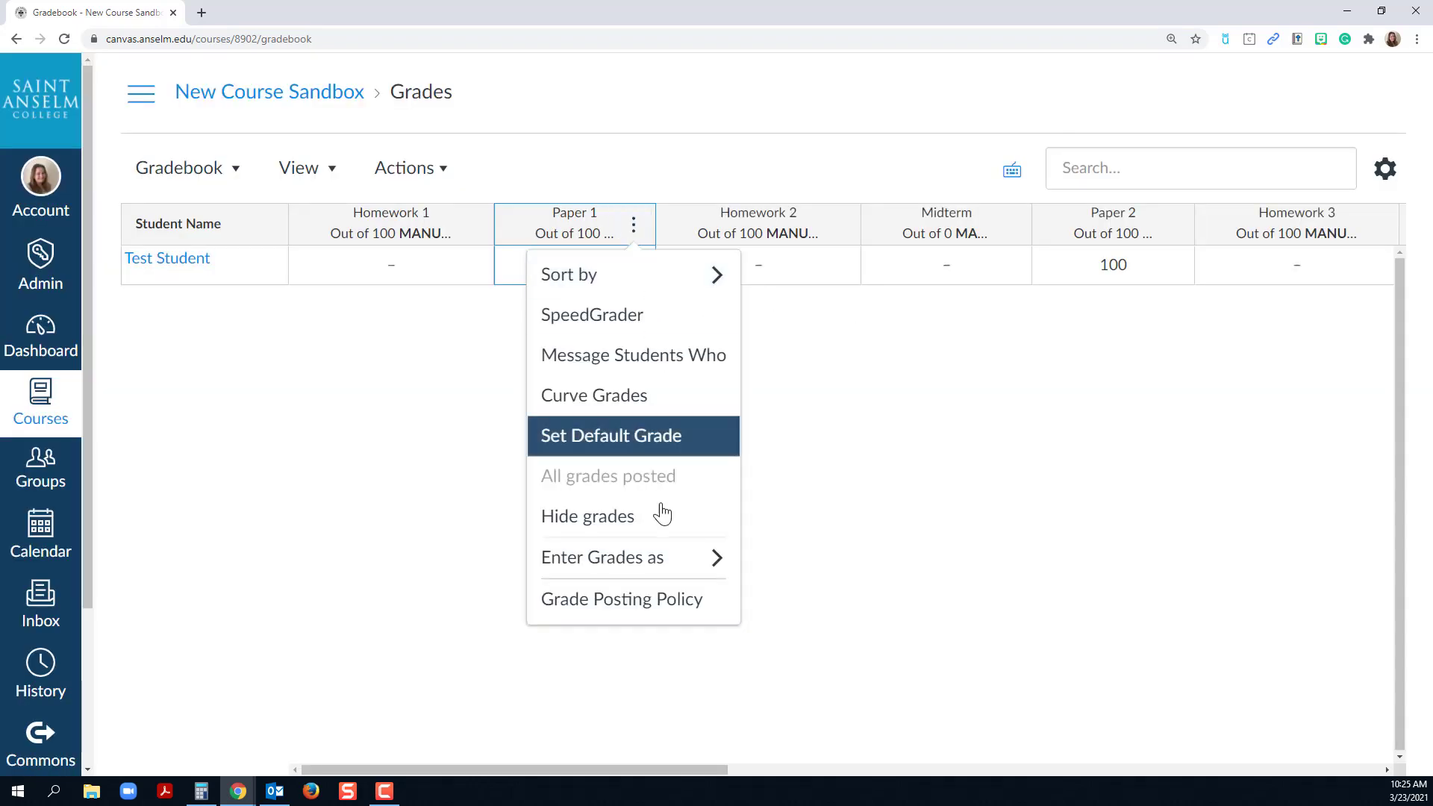
click(640, 605)
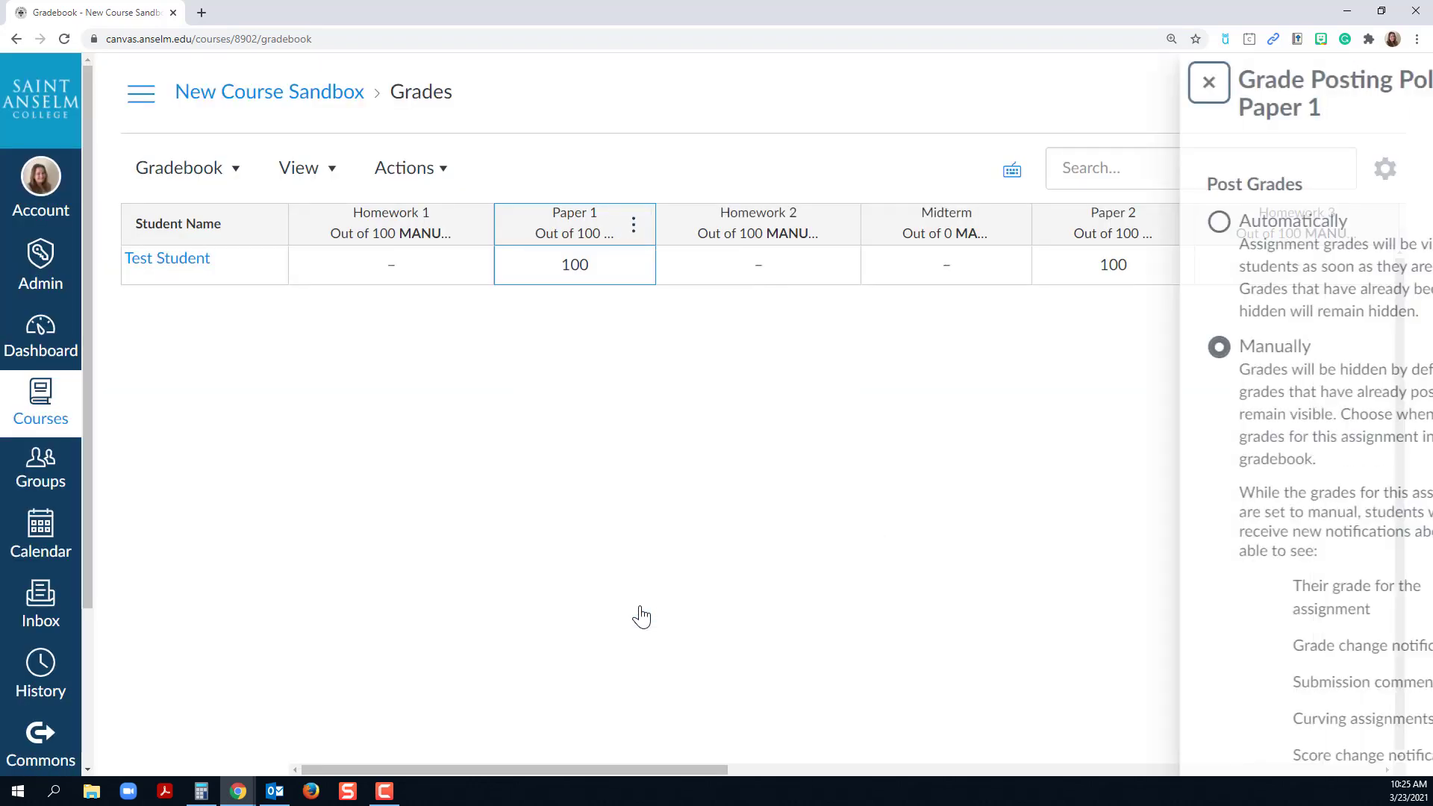
scroll(1214, 365, down, 3)
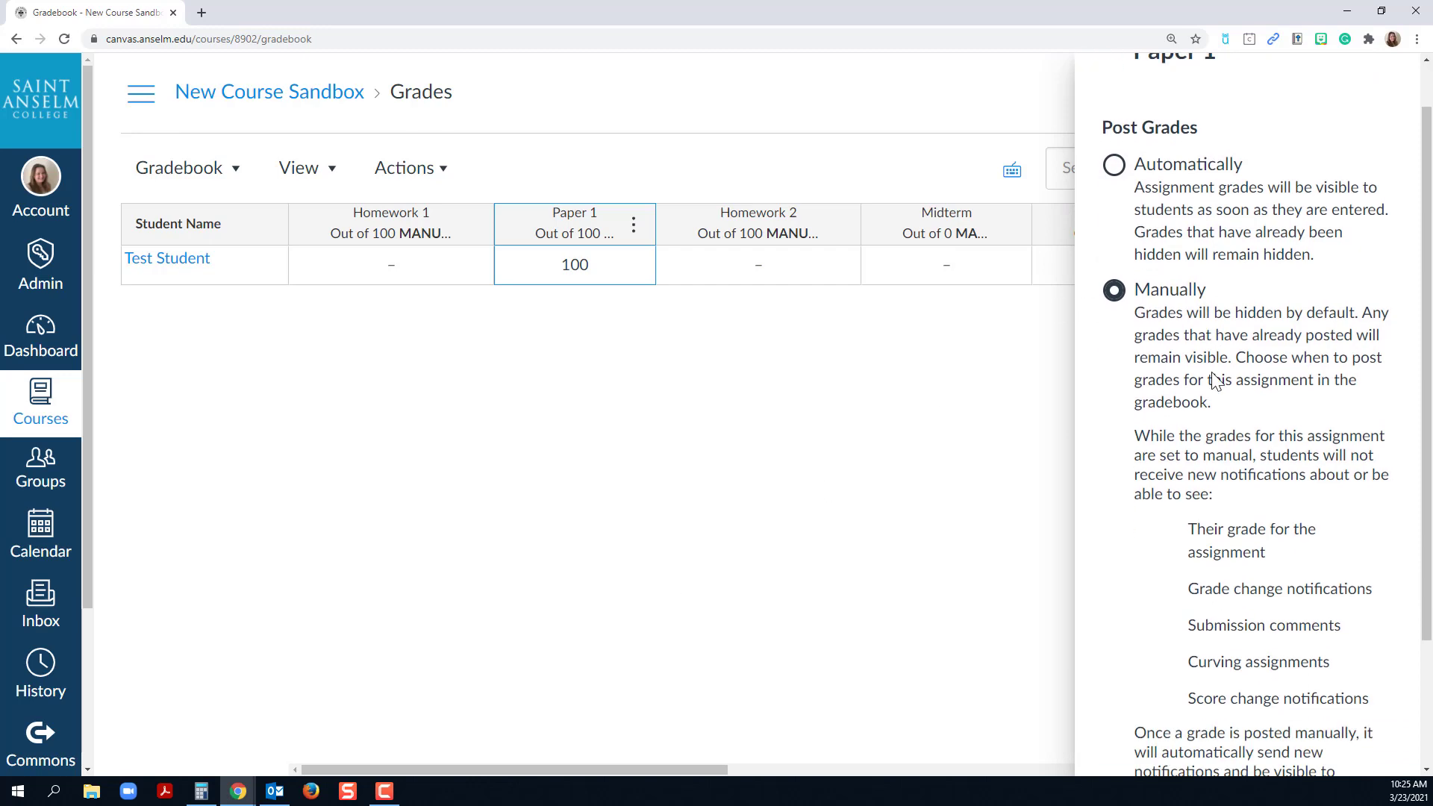
scroll(1211, 407, up, 3)
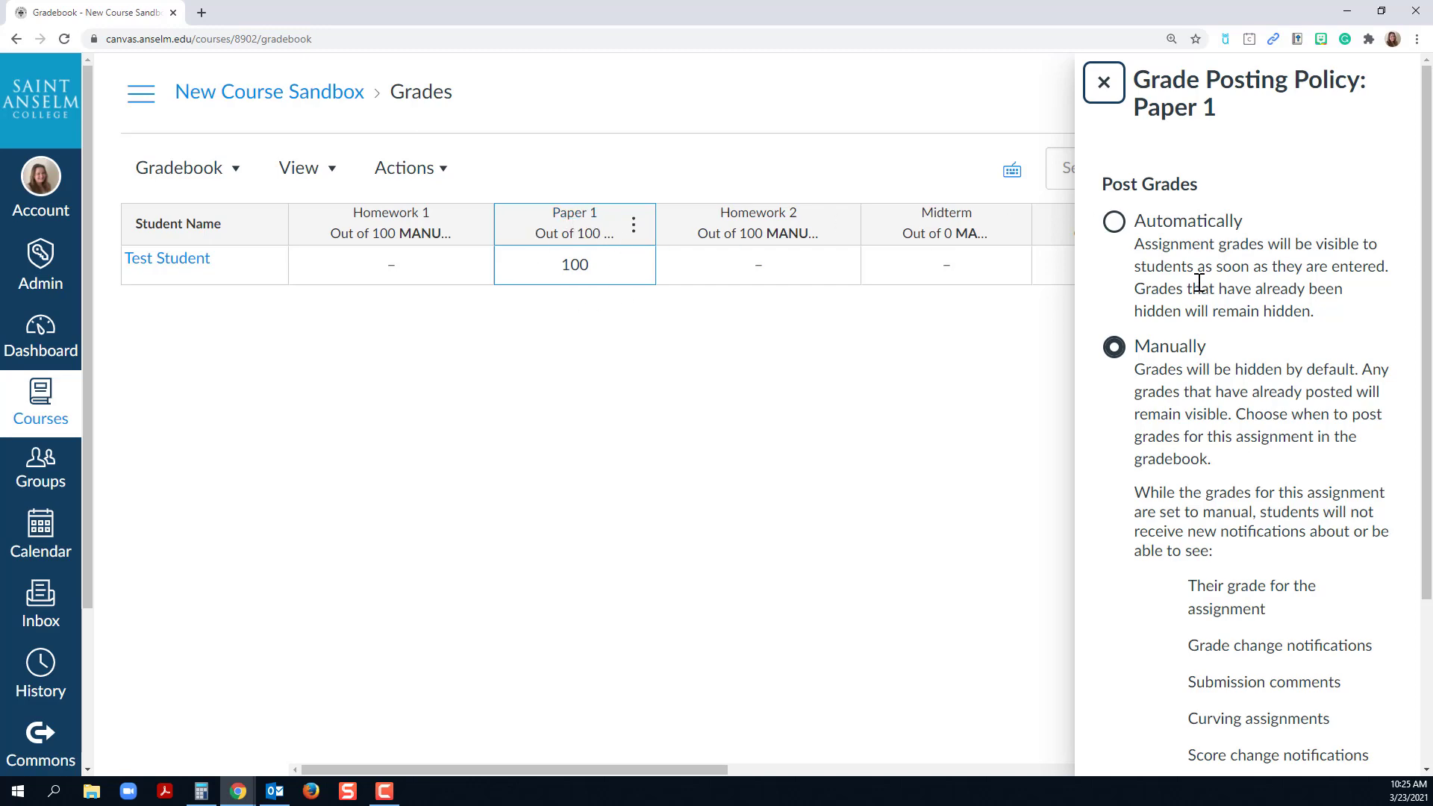
scroll(1262, 582, down, 3)
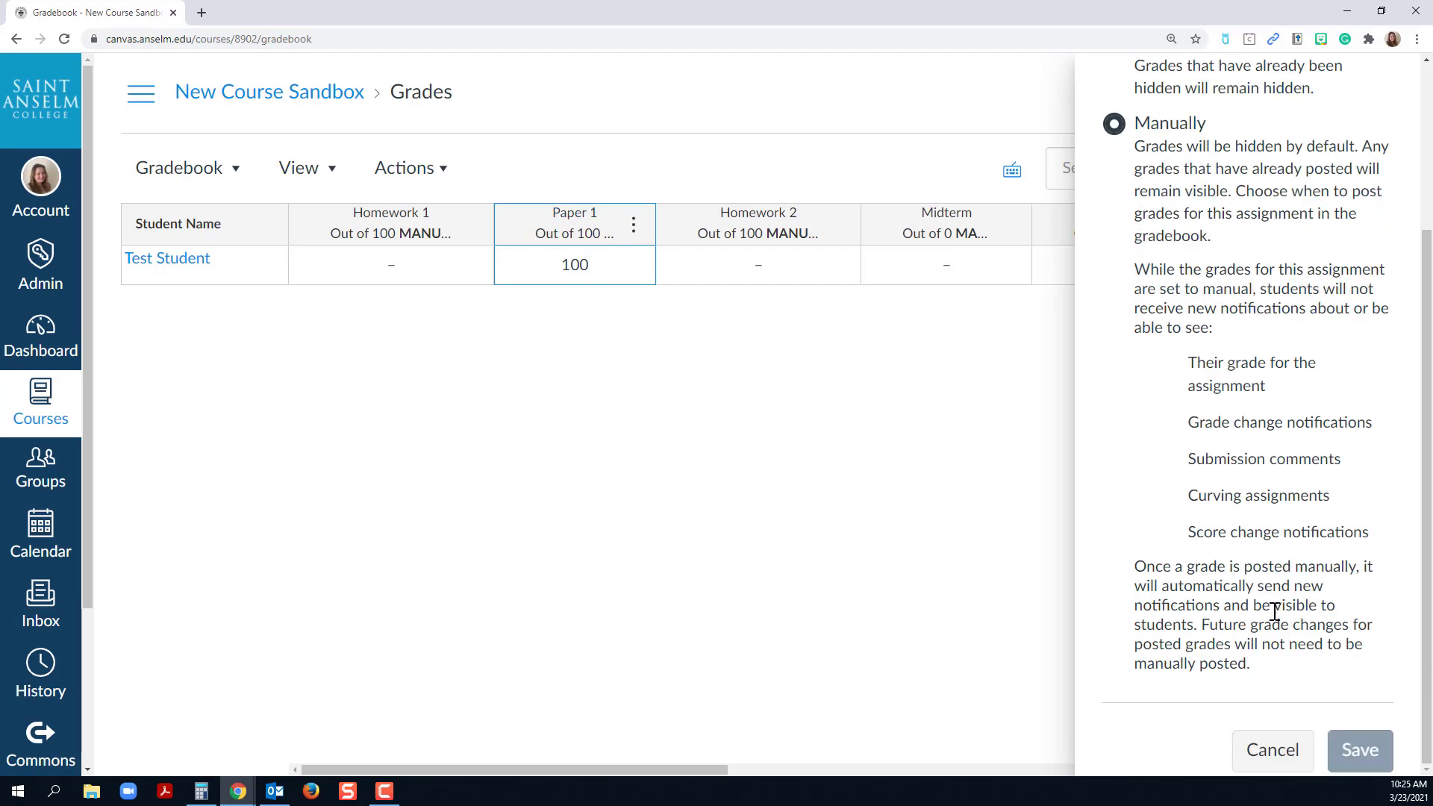
scroll(1269, 619, up, 3)
scroll(1256, 447, down, 3)
click(1363, 751)
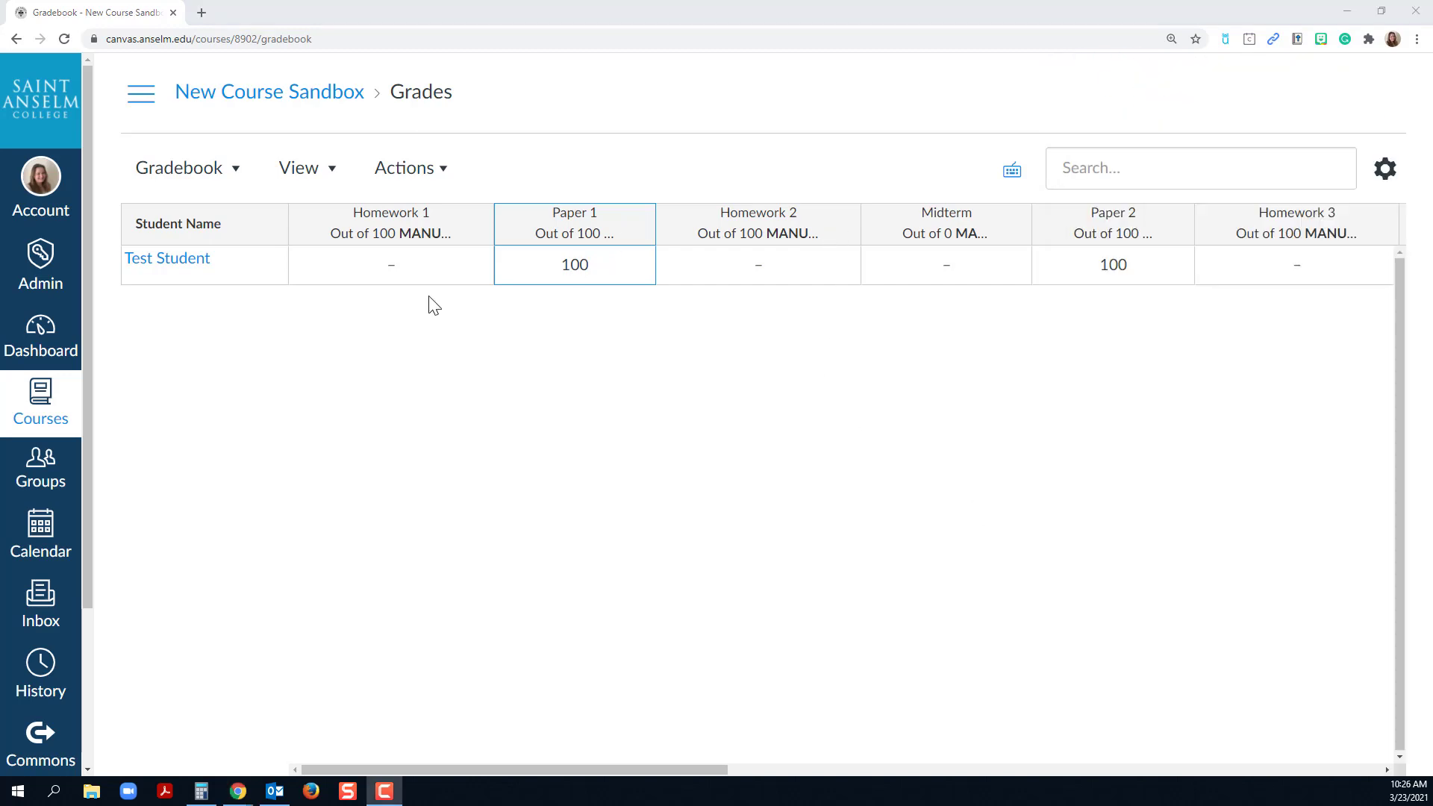
Step: Examine the Sort by choices for the Homework 2 column, including Missing and Late
mouse_move(634, 228)
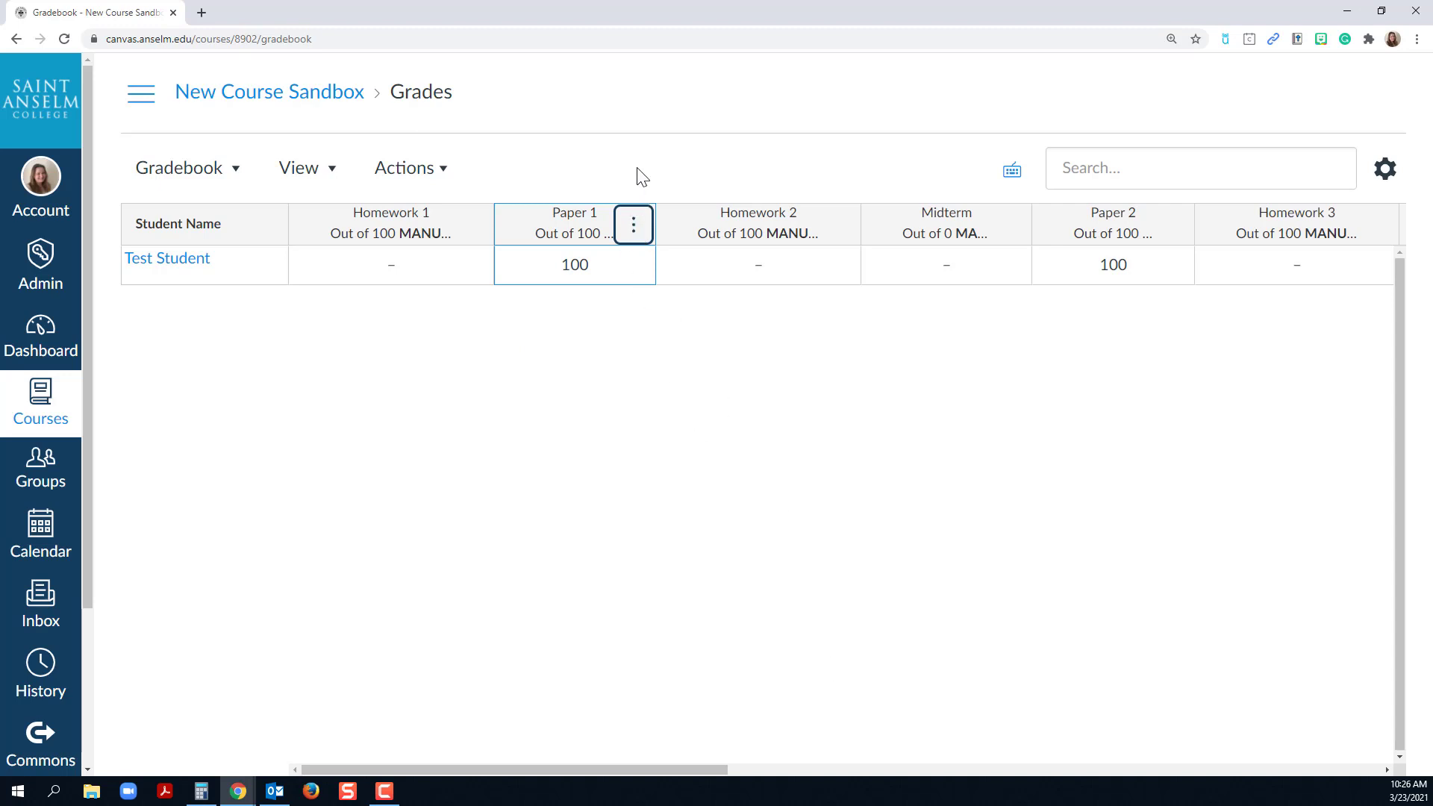
click(839, 224)
mouse_move(901, 277)
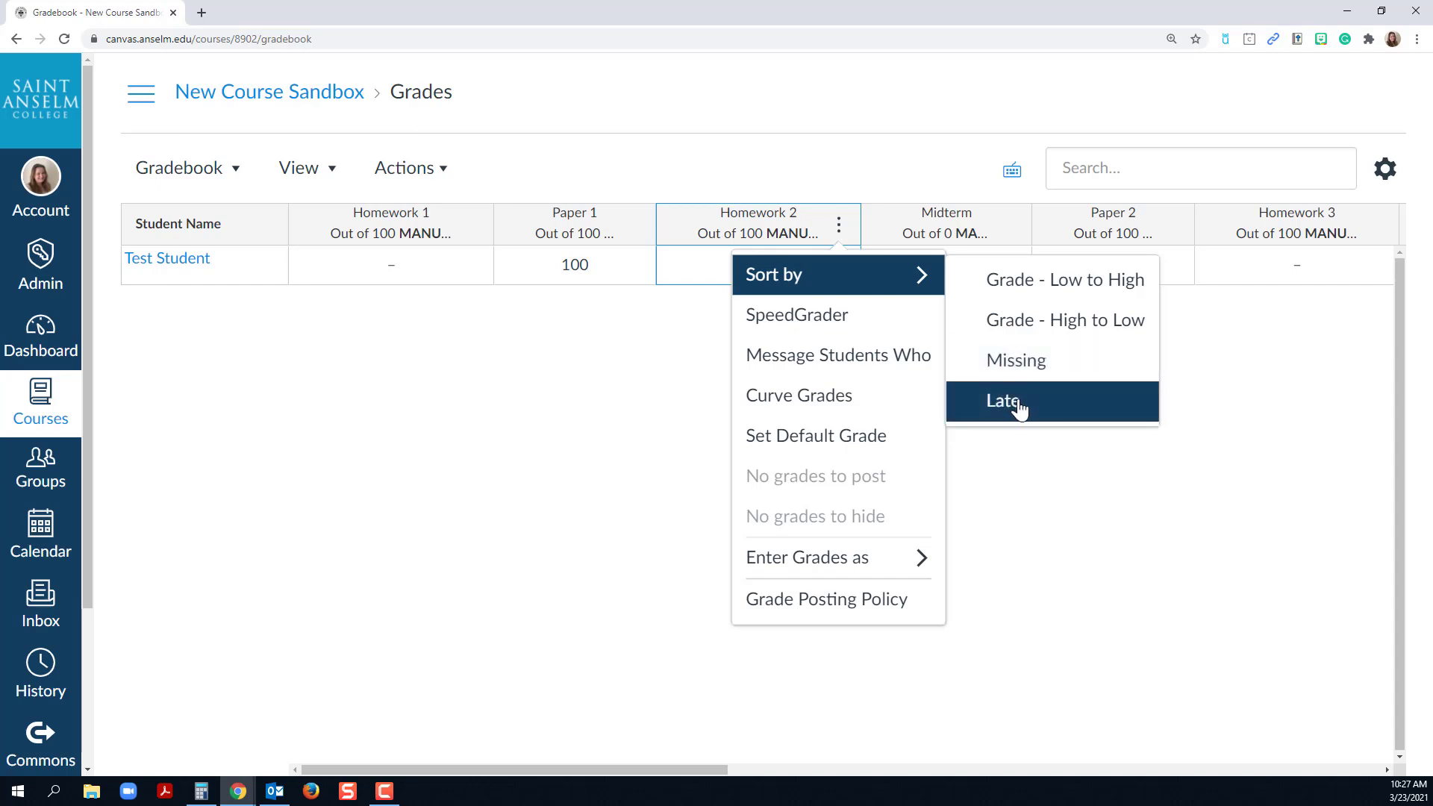
Step: Move the Total column to the front of the gradebook
drag(701, 773, 1371, 751)
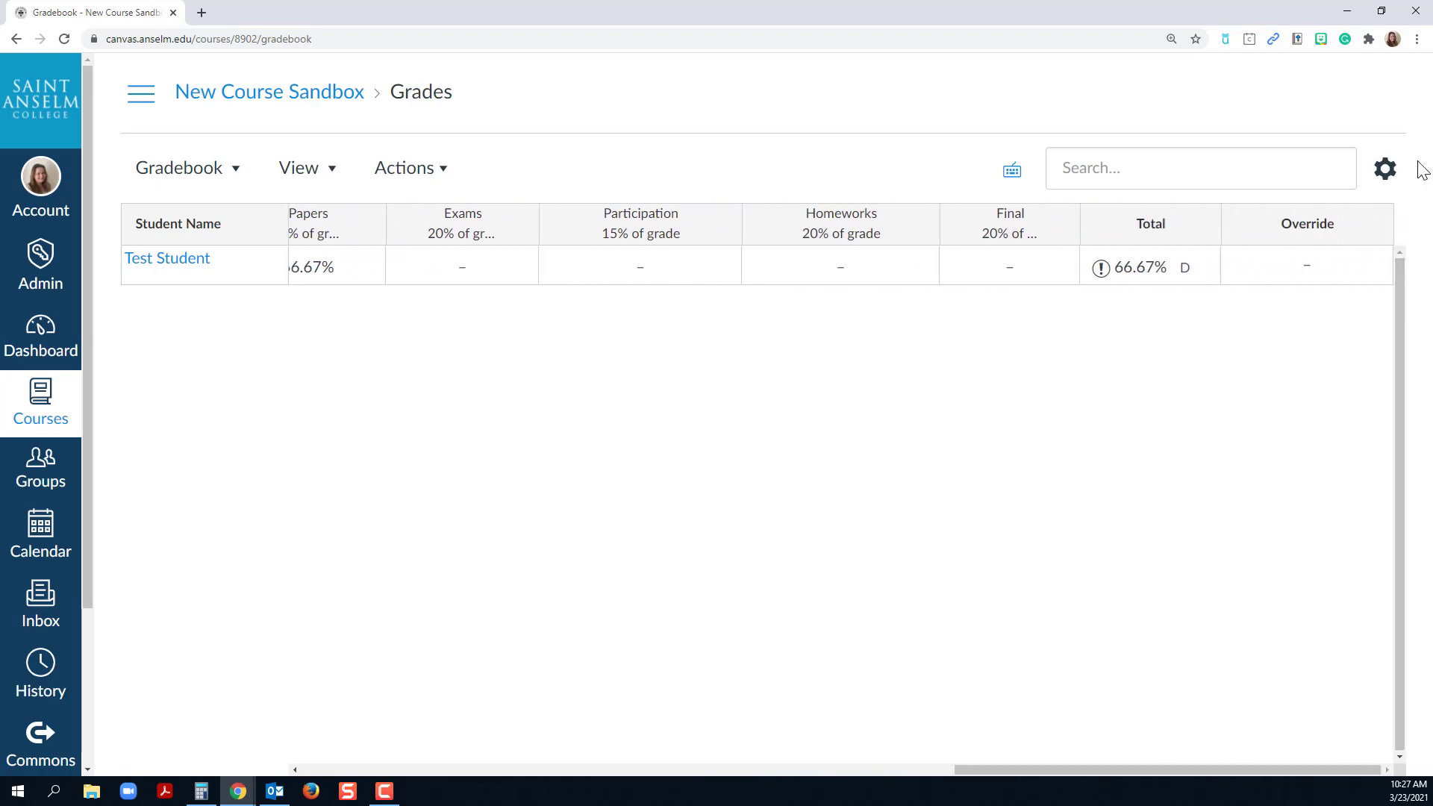
mouse_move(1206, 212)
click(1199, 228)
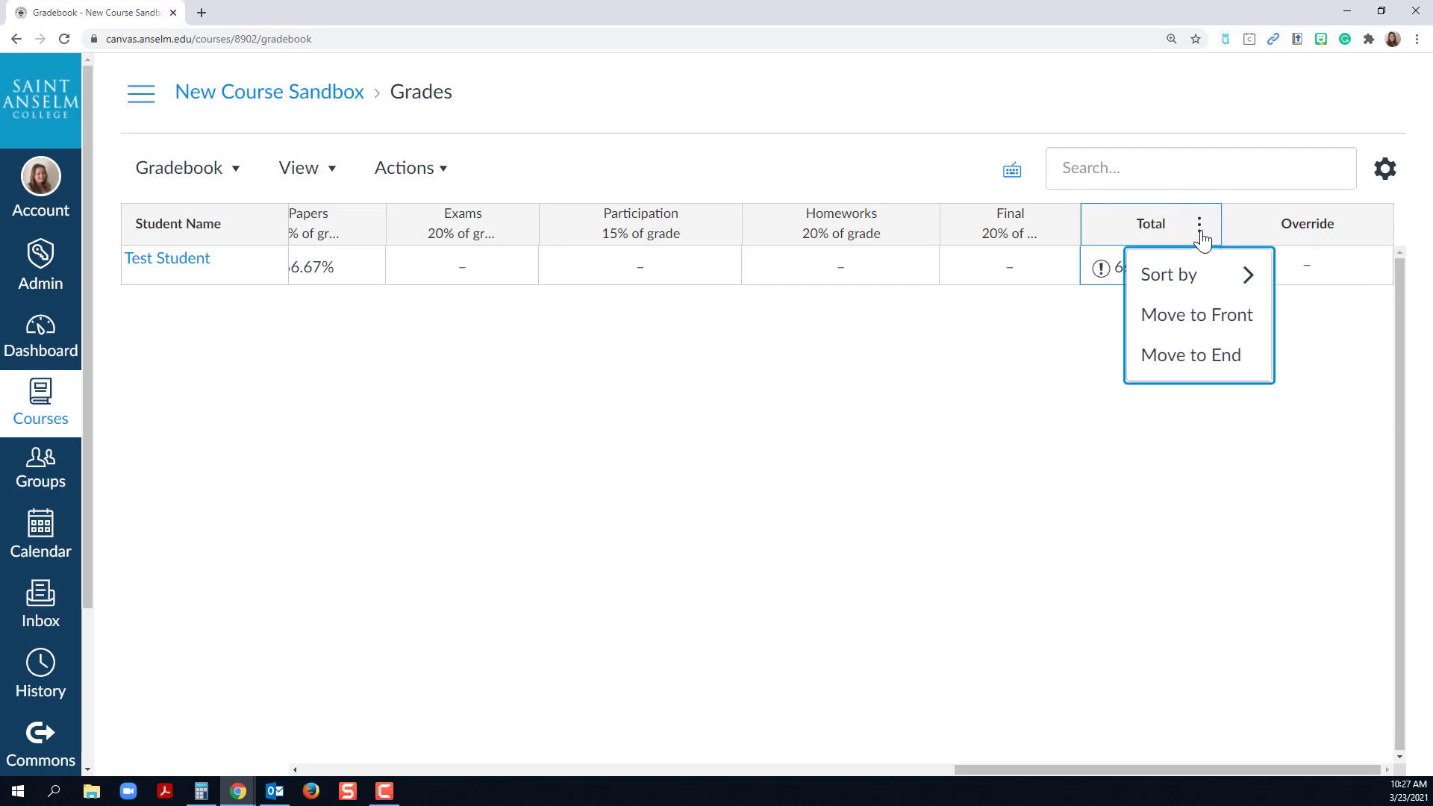
click(1199, 331)
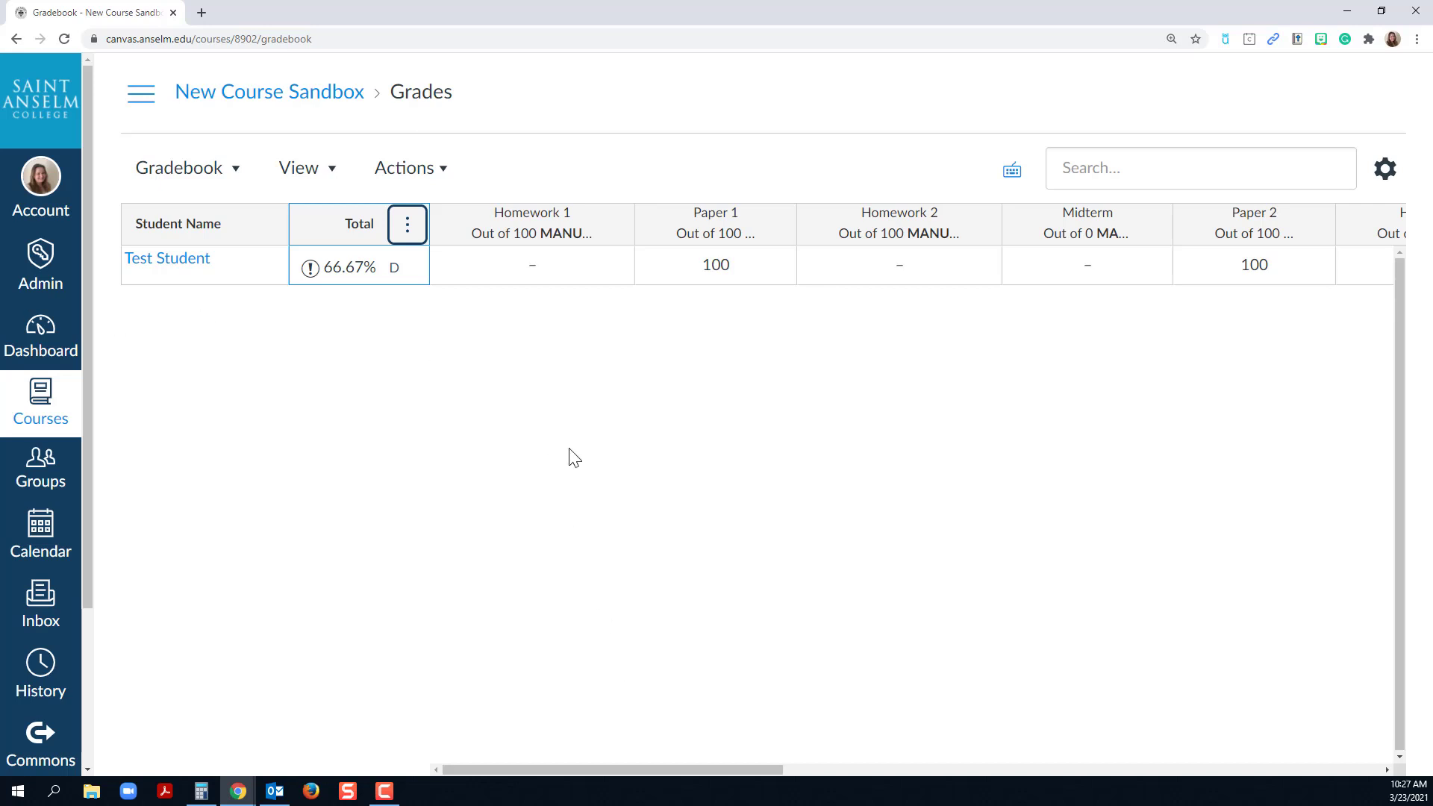
Step: Enter a grade of 99 for Test Student on Paper 3
drag(586, 773, 974, 769)
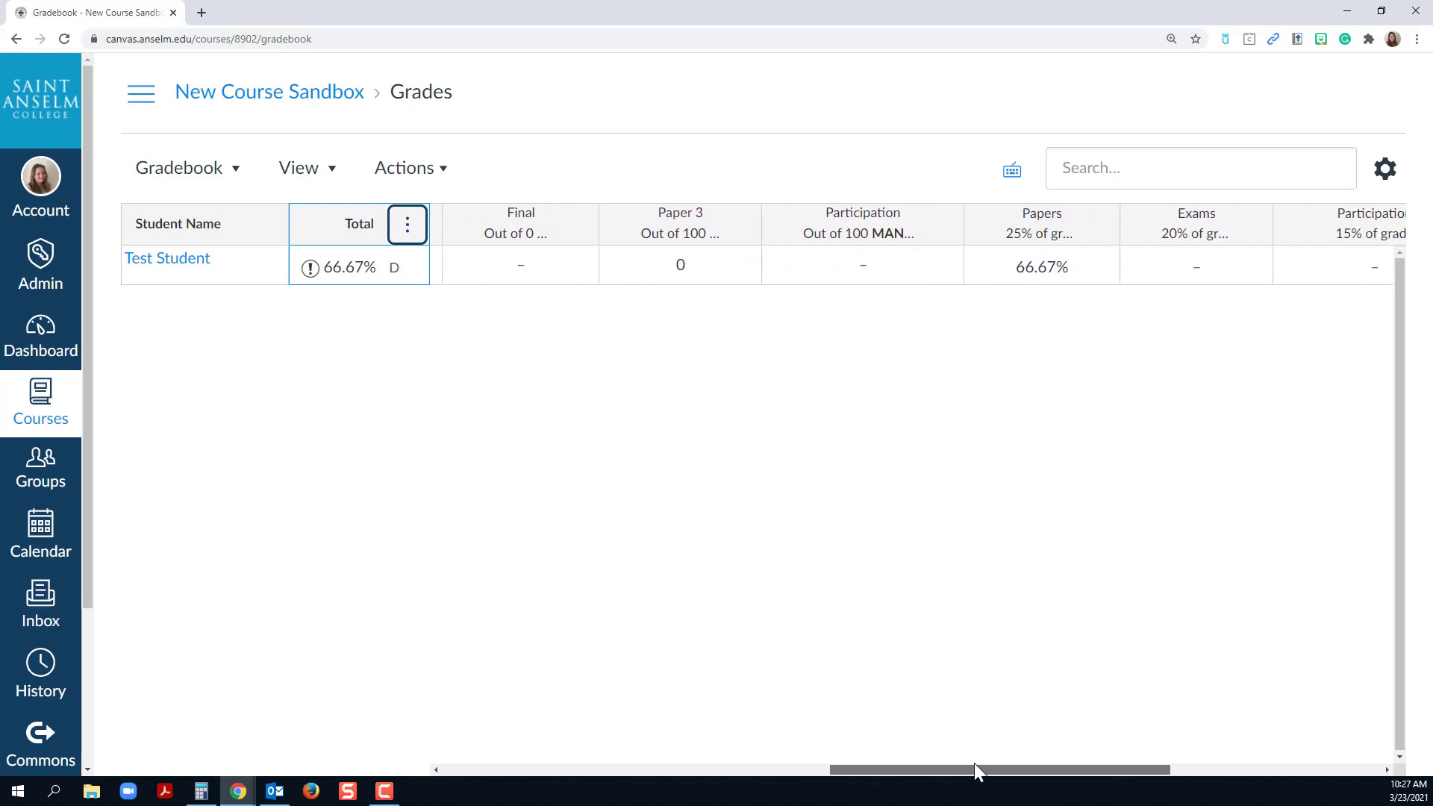
click(676, 261)
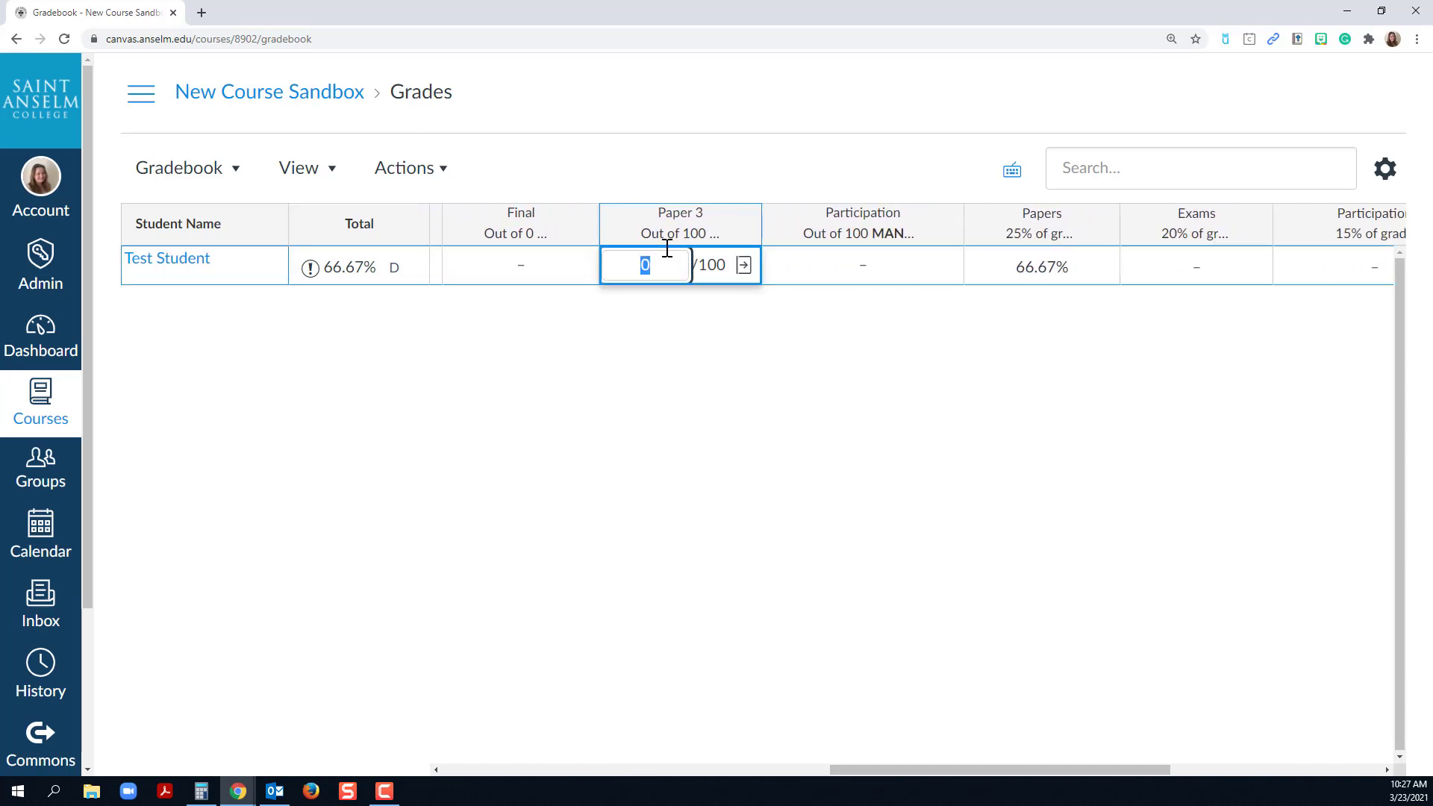
text(99)
key(Tab)
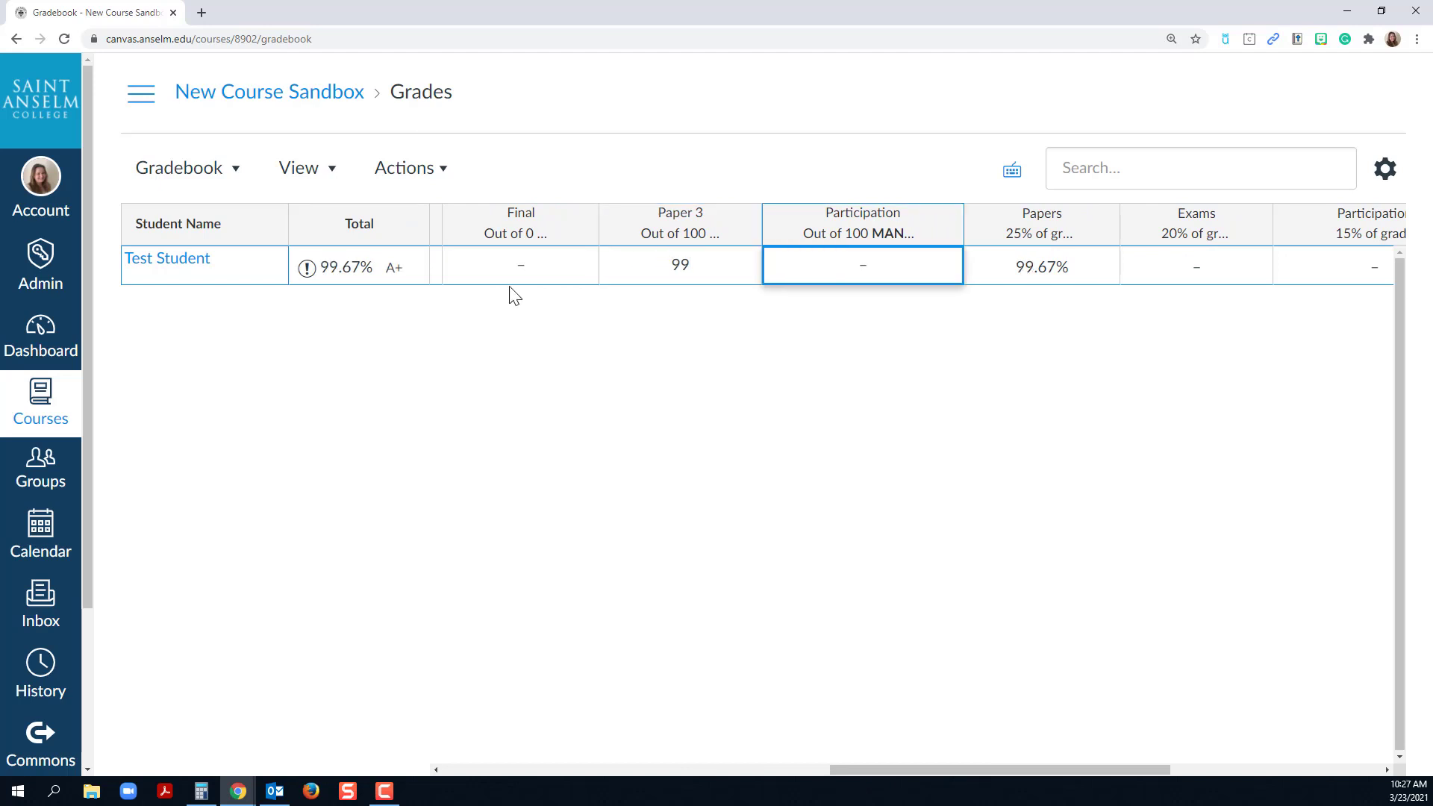
Step: Mark Test Student as excused from Paper 3 by entering EX as the grade
click(677, 267)
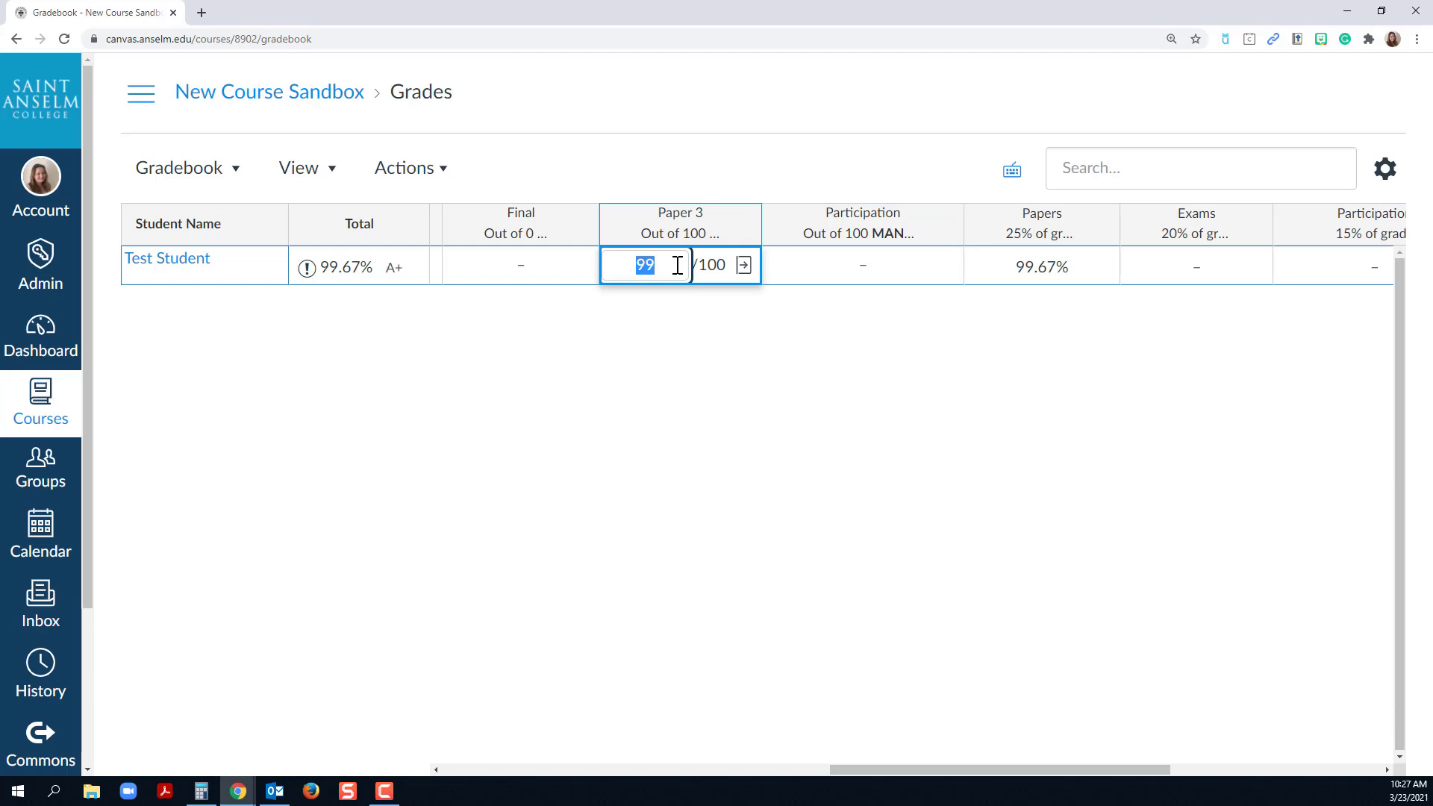
text(ex)
key(Tab)
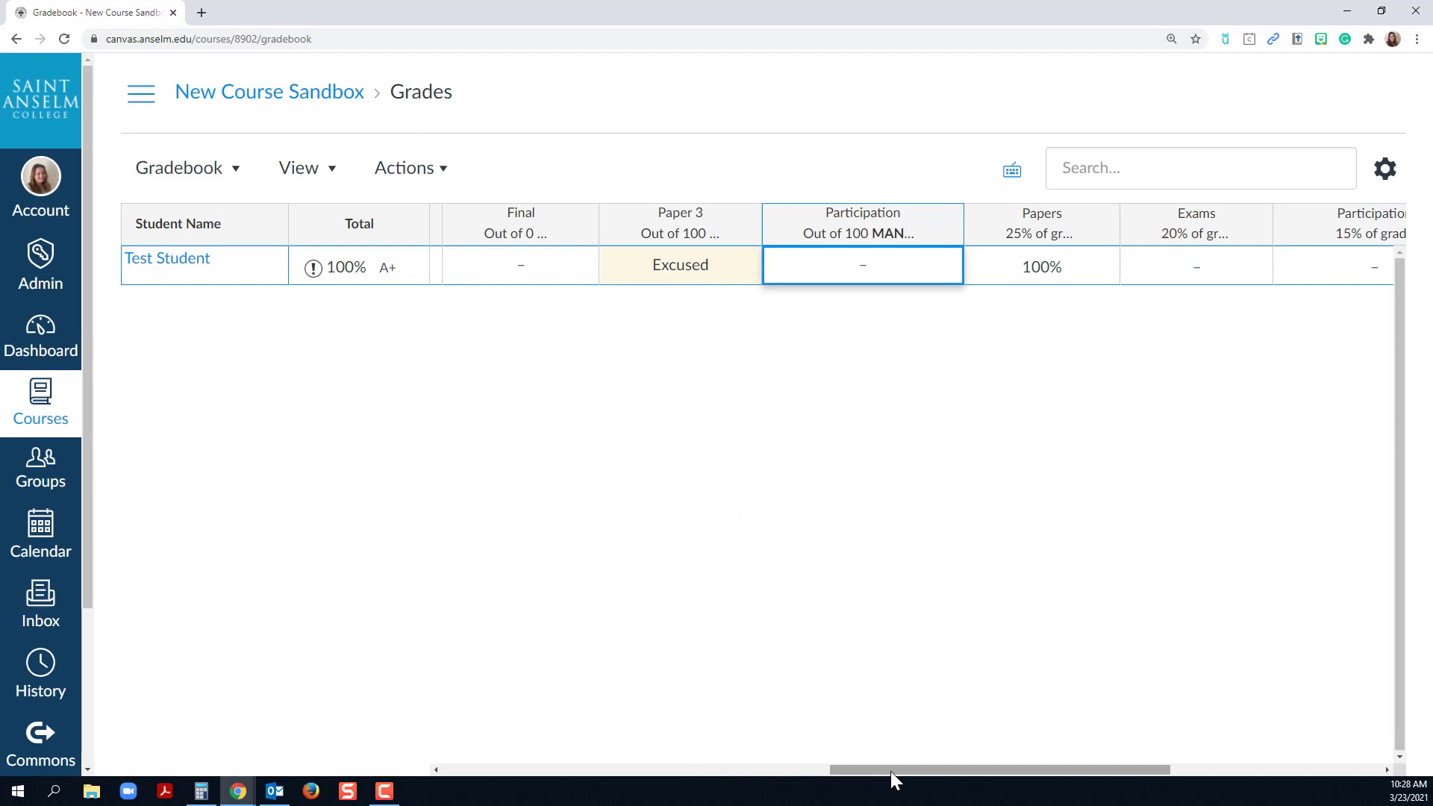
Step: Inspect Test Student's group totals for Exams and Participation among the assignment group columns
drag(889, 772, 601, 787)
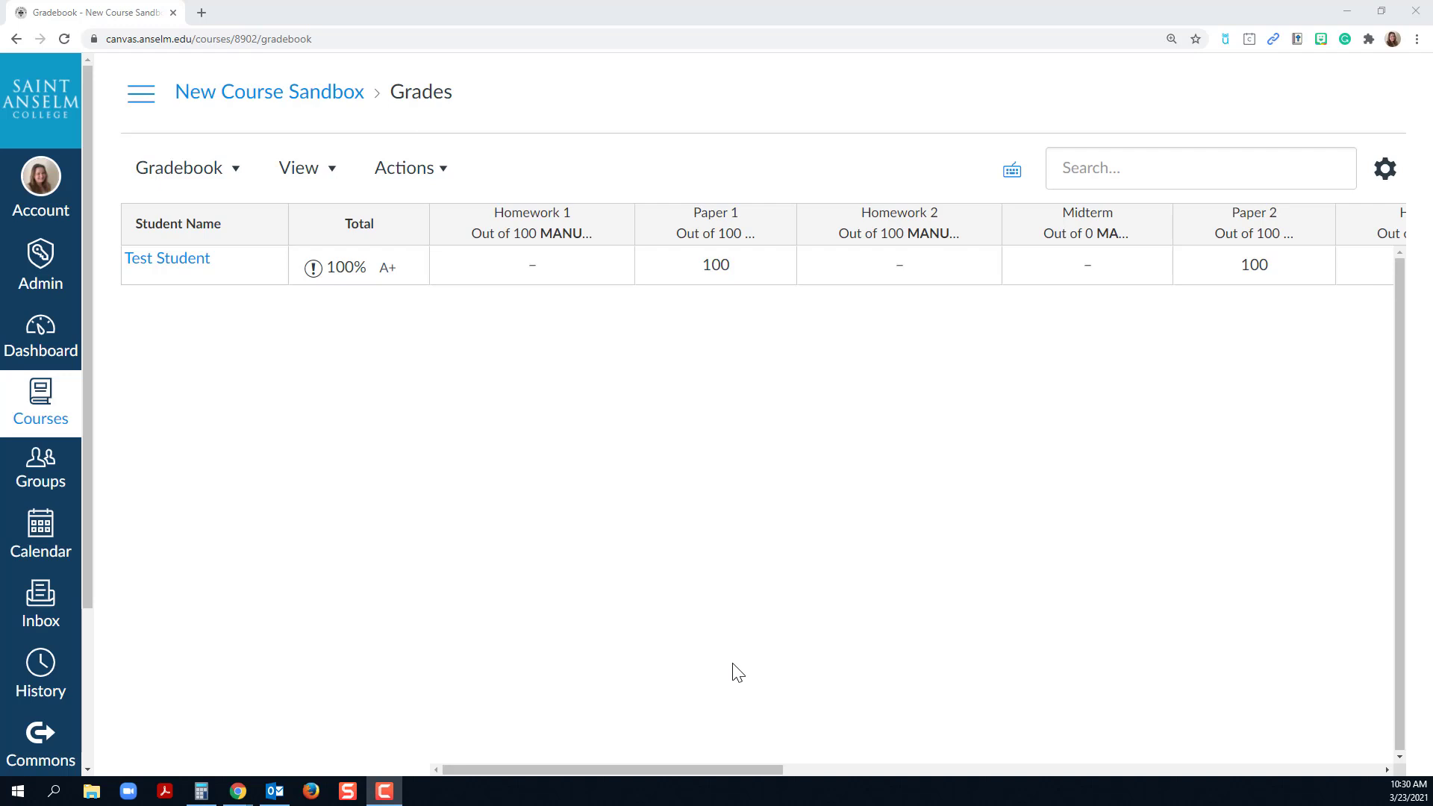
drag(685, 769, 1178, 738)
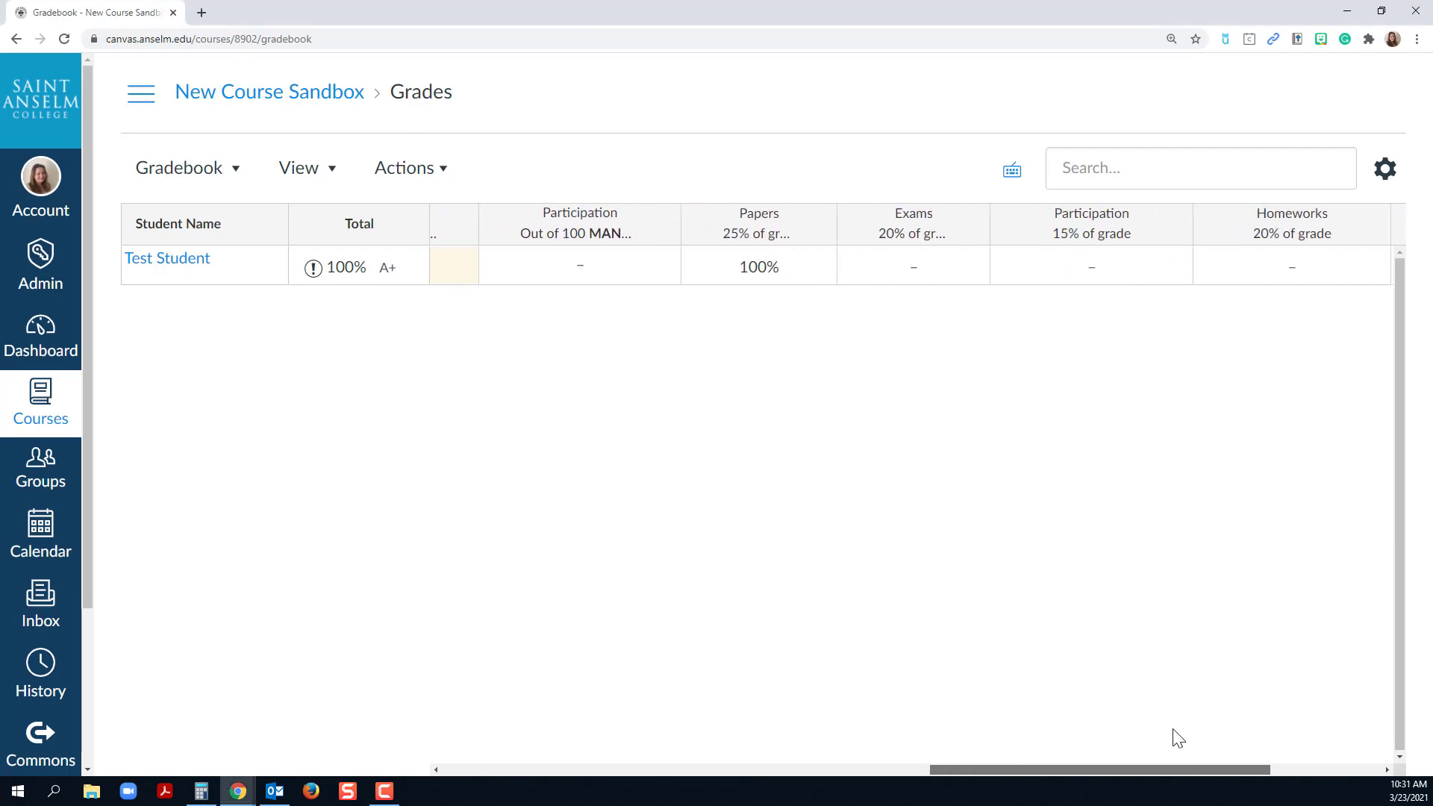
click(911, 267)
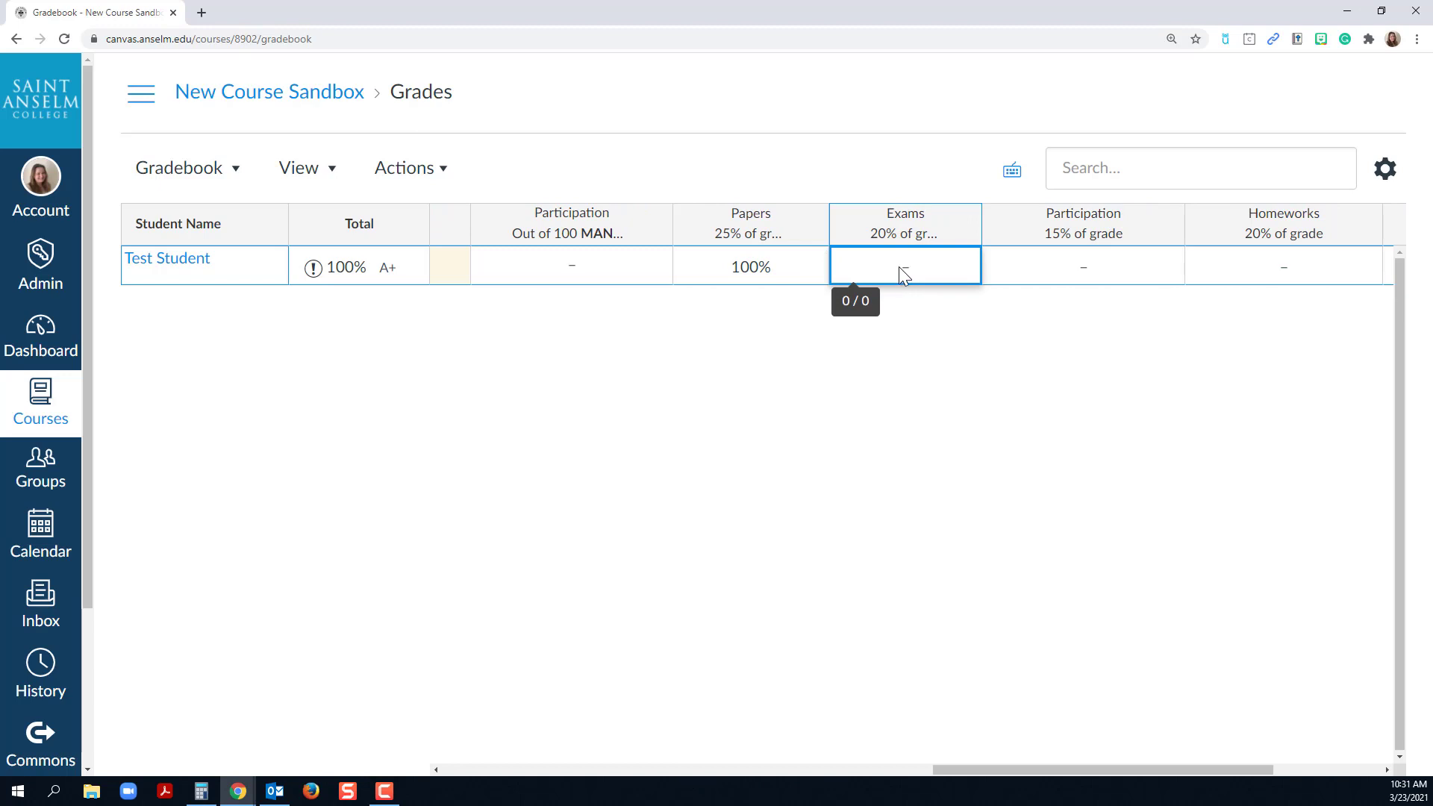
click(1054, 265)
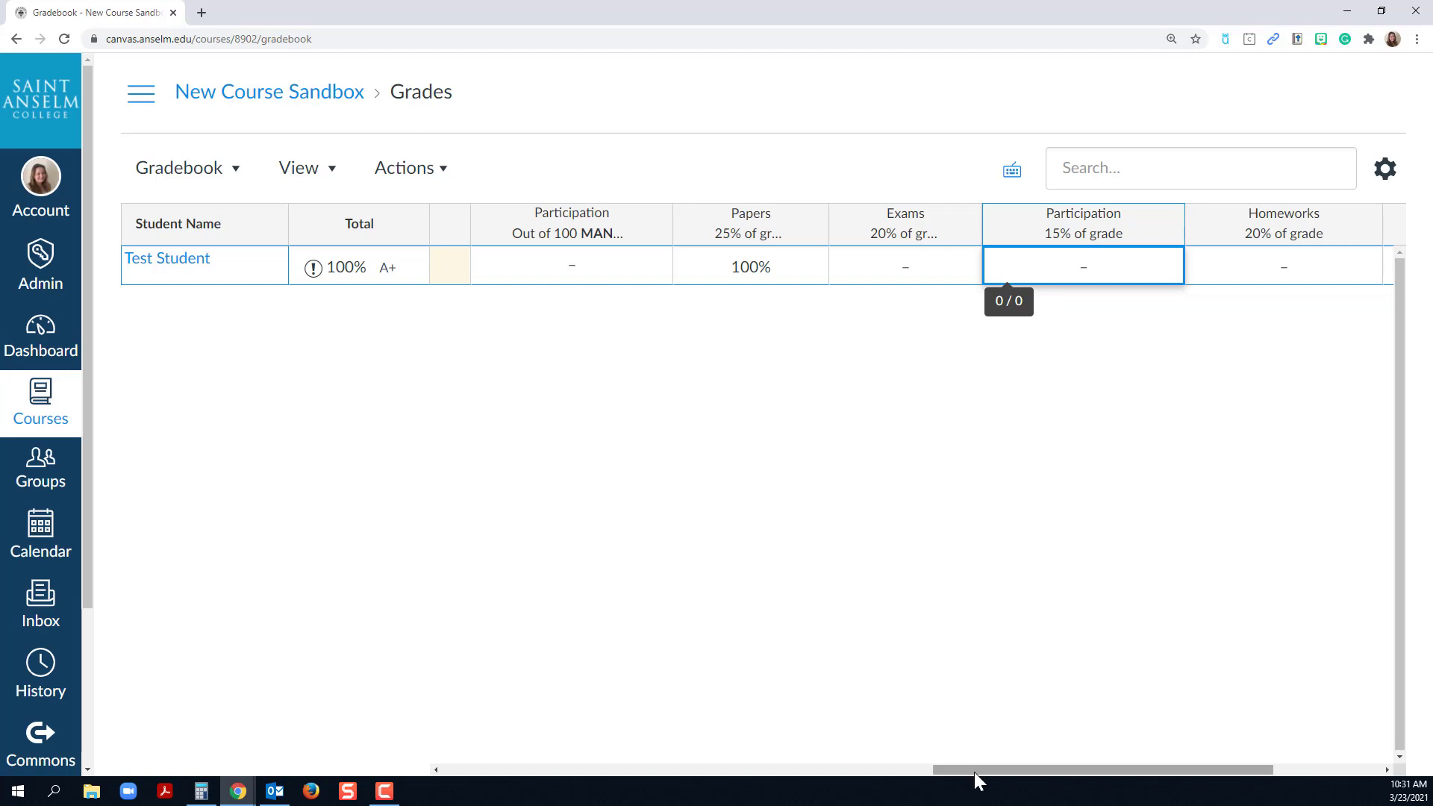
drag(974, 772, 939, 772)
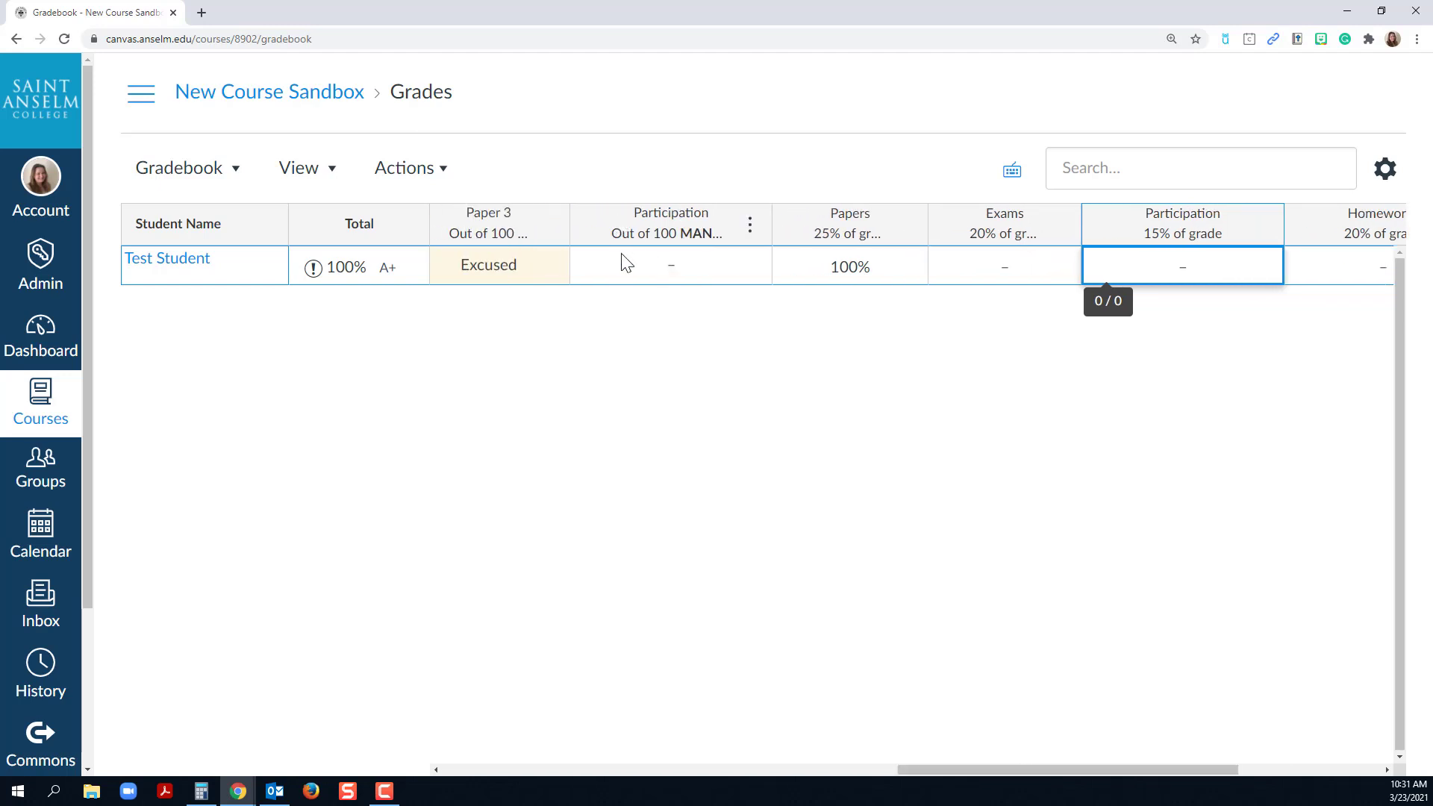
Step: Enter a grade of 88 out of 100 for Test Student on the Participation assignment
click(654, 268)
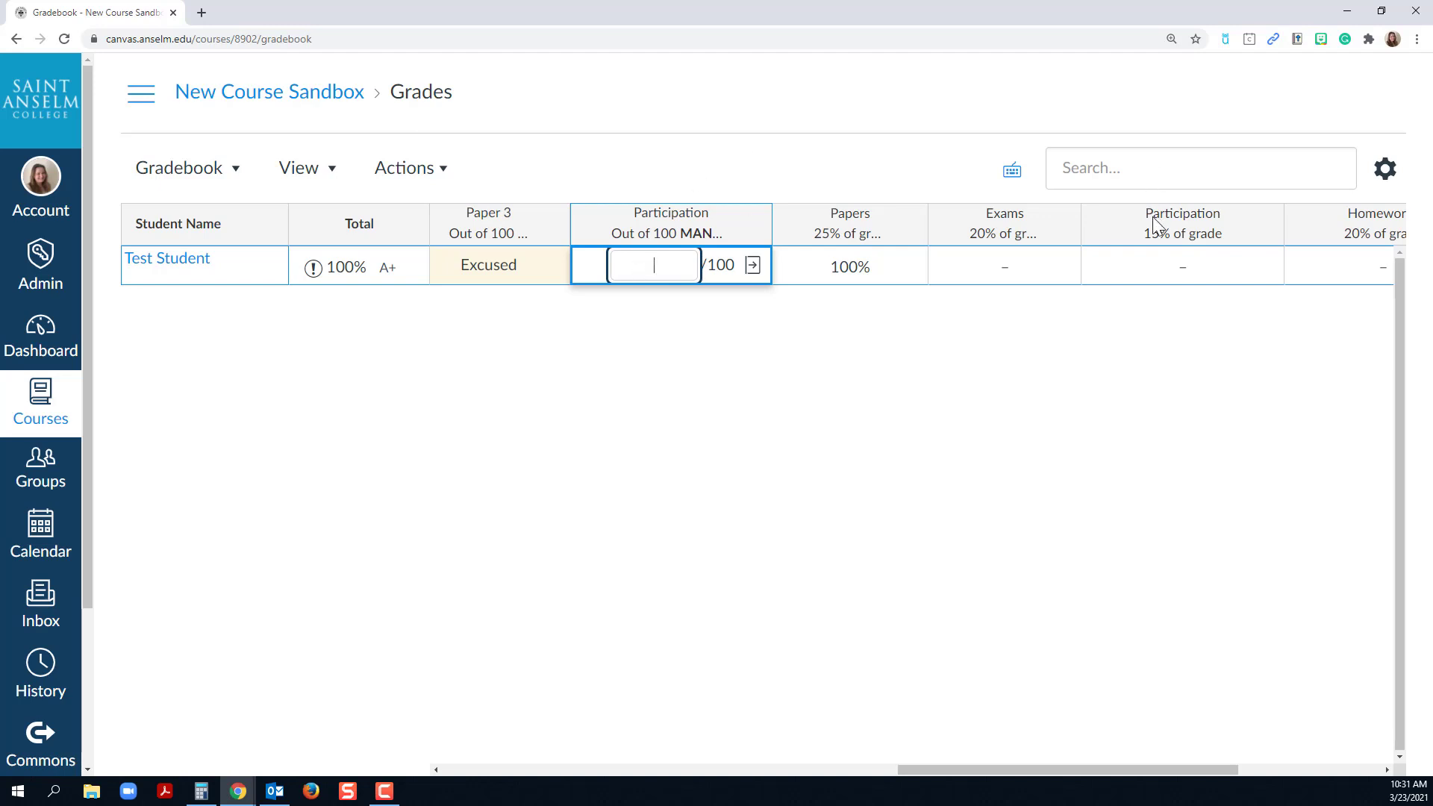
click(1177, 278)
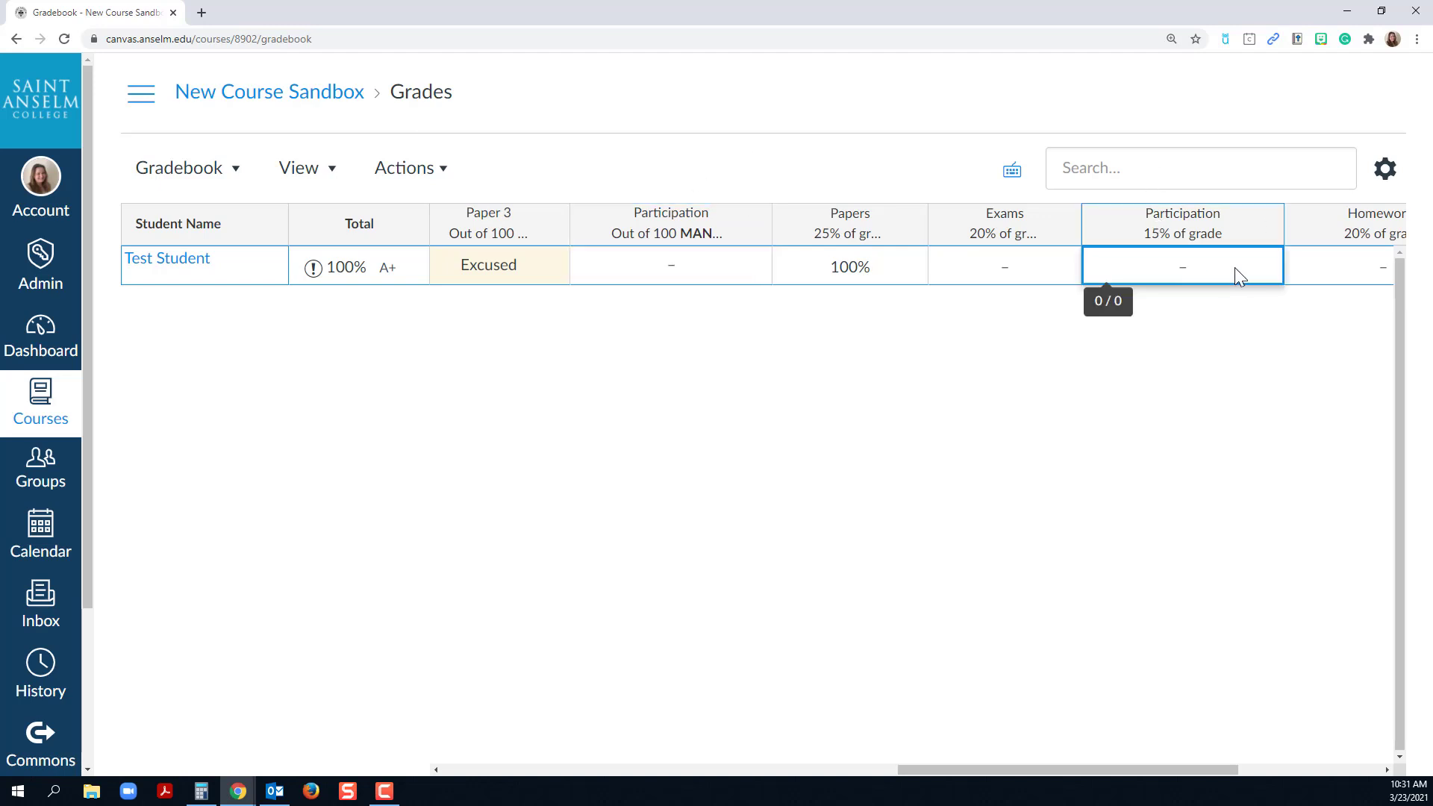
click(662, 268)
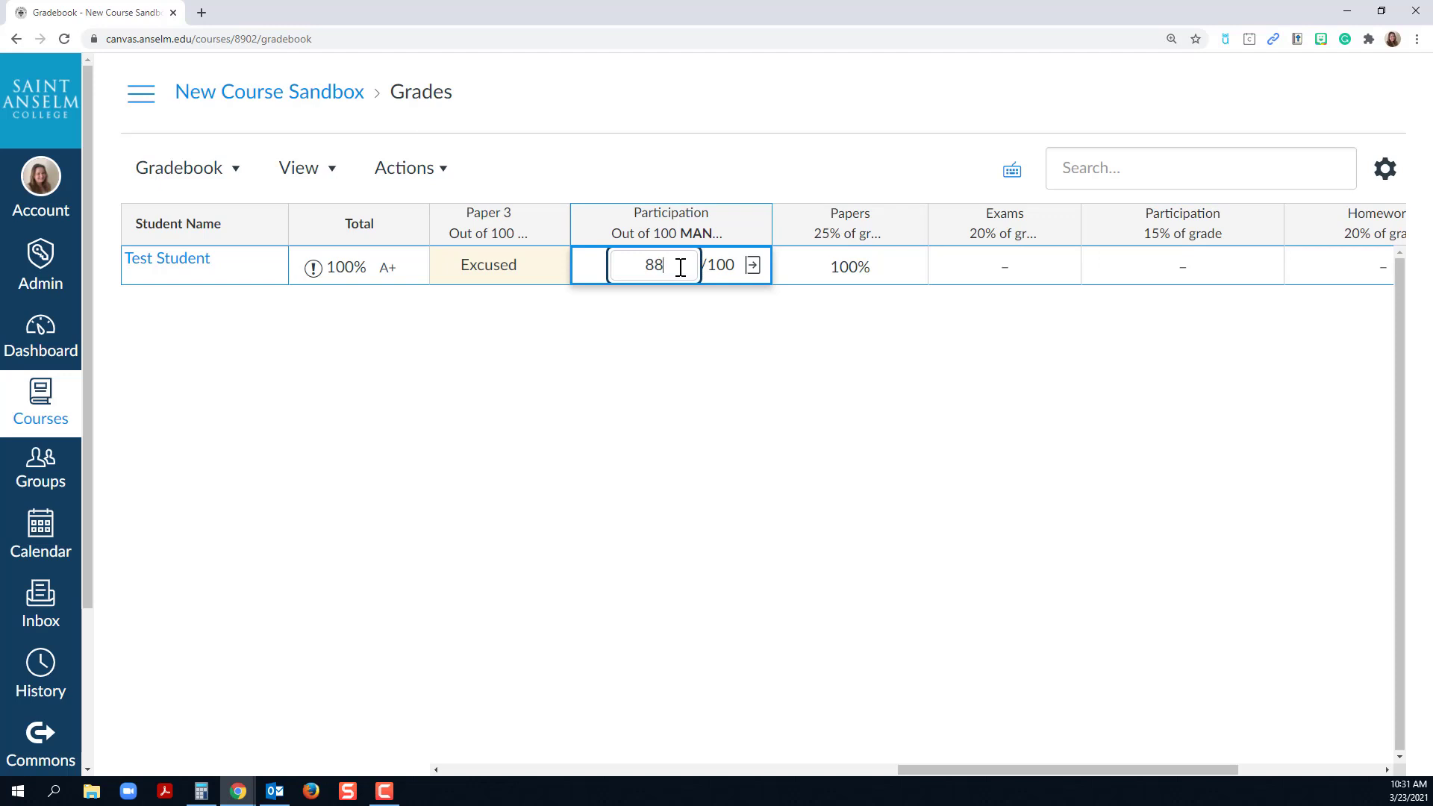
click(763, 334)
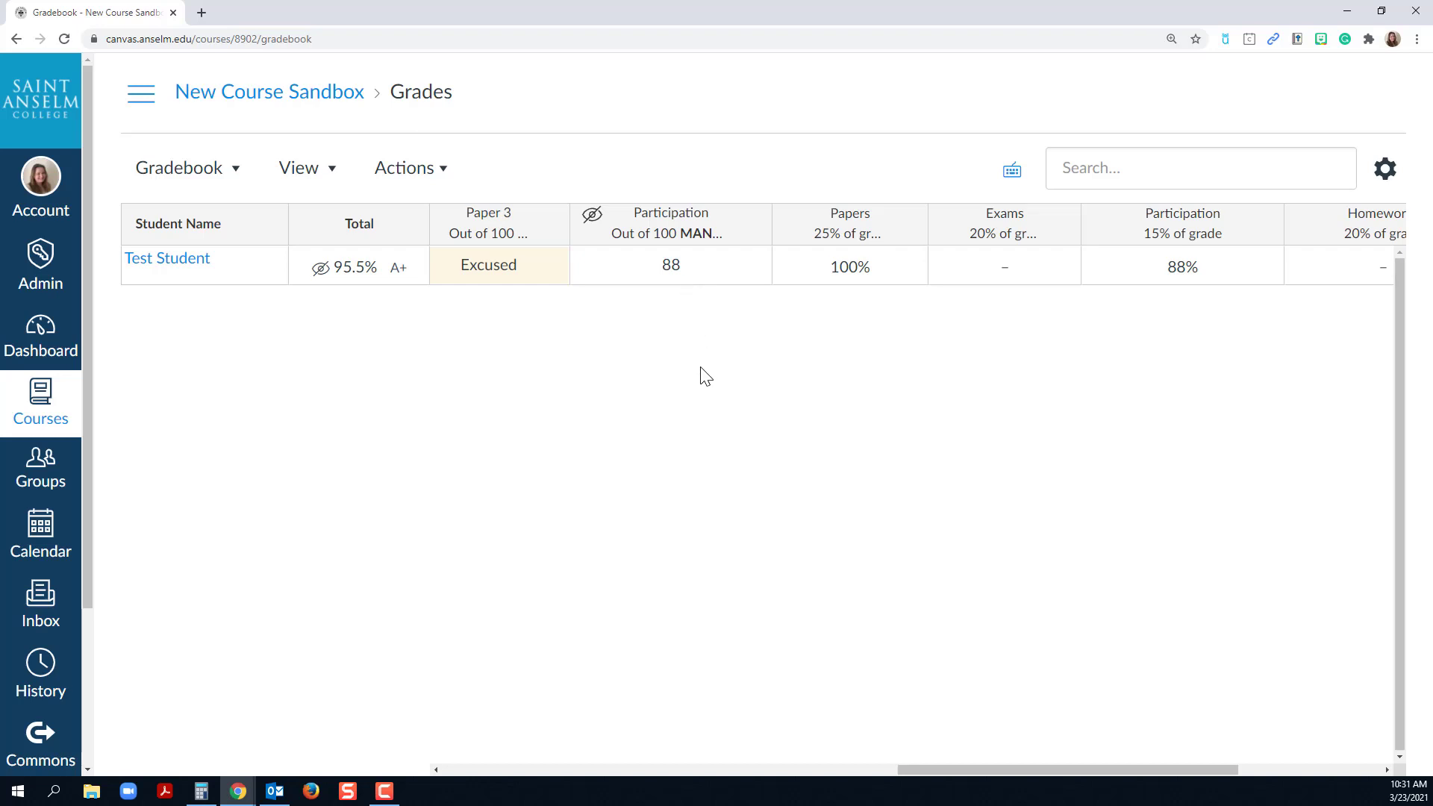
Step: Post the hidden Participation assignment grades to Everyone
mouse_move(736, 245)
click(750, 224)
click(730, 496)
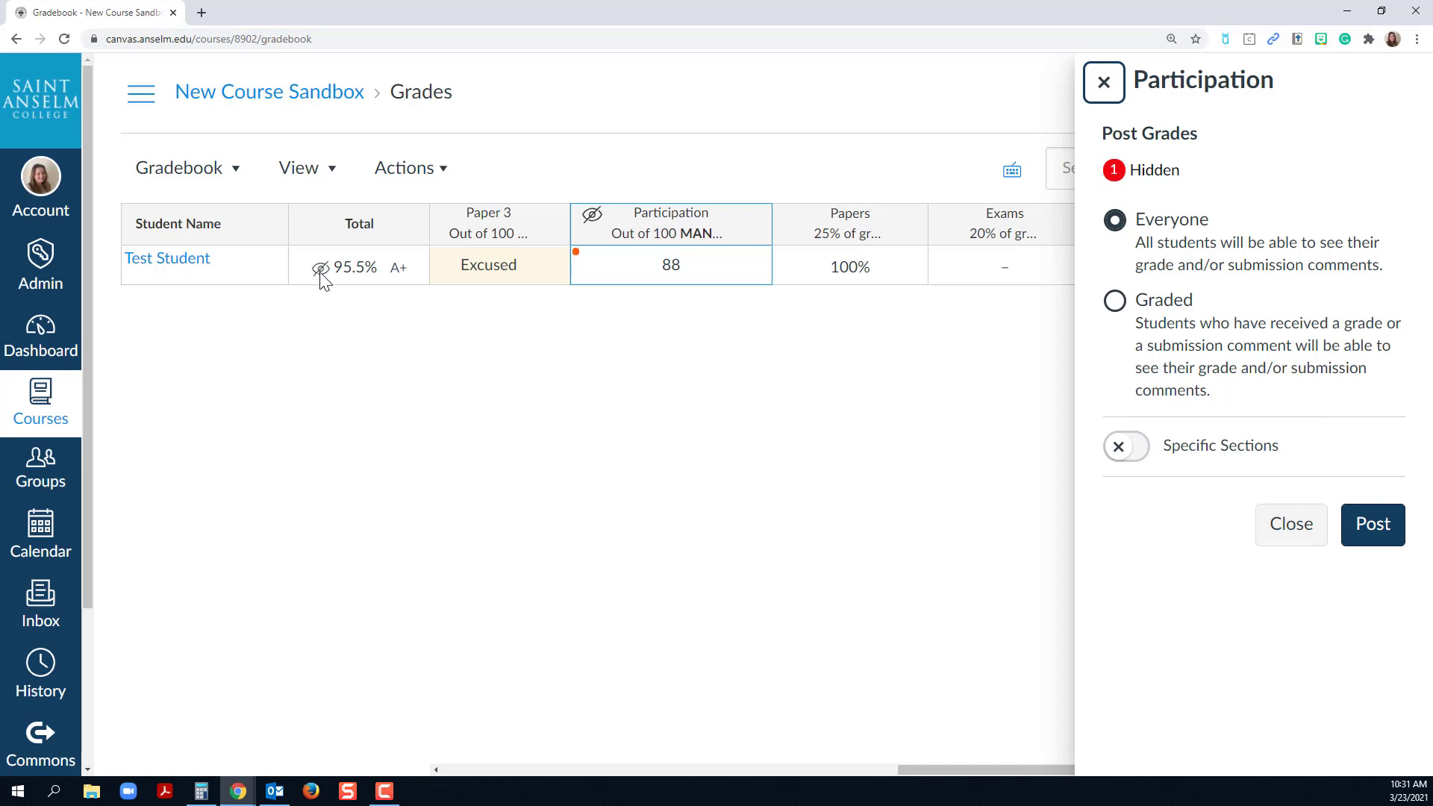
click(1373, 526)
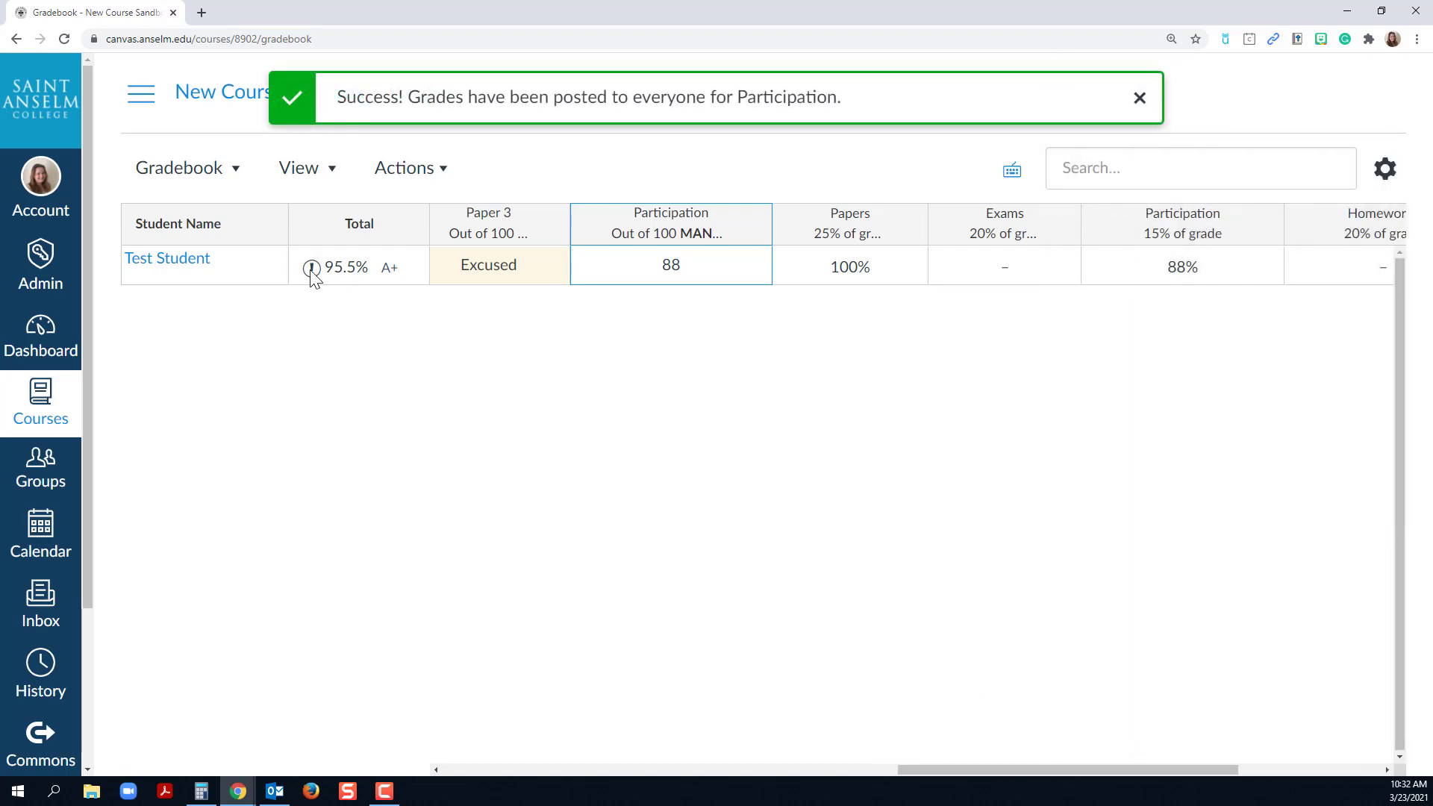
click(370, 374)
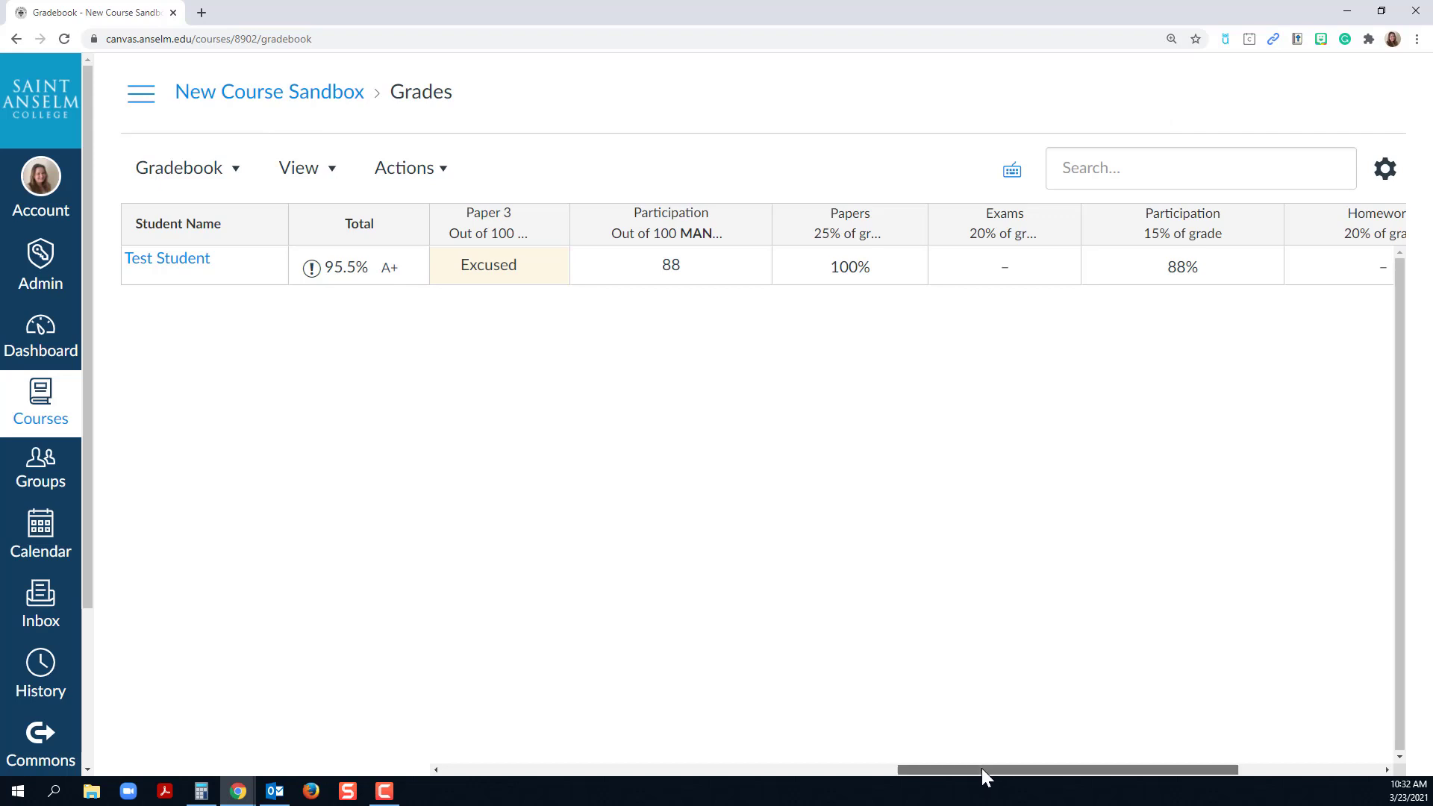
Step: Enter a final grade override of 90 for Test Student in the Override column
drag(983, 768, 1208, 755)
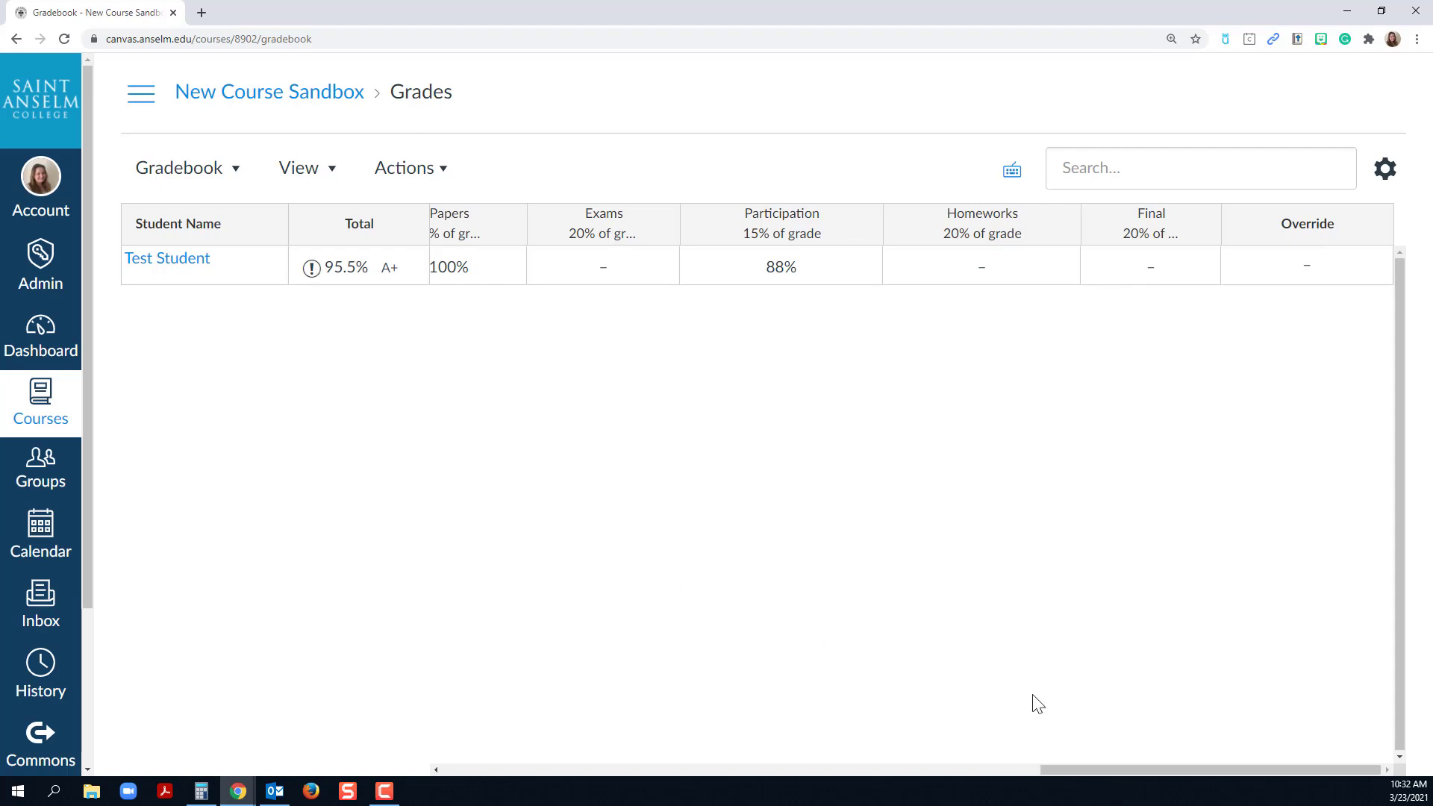
drag(1148, 769, 963, 765)
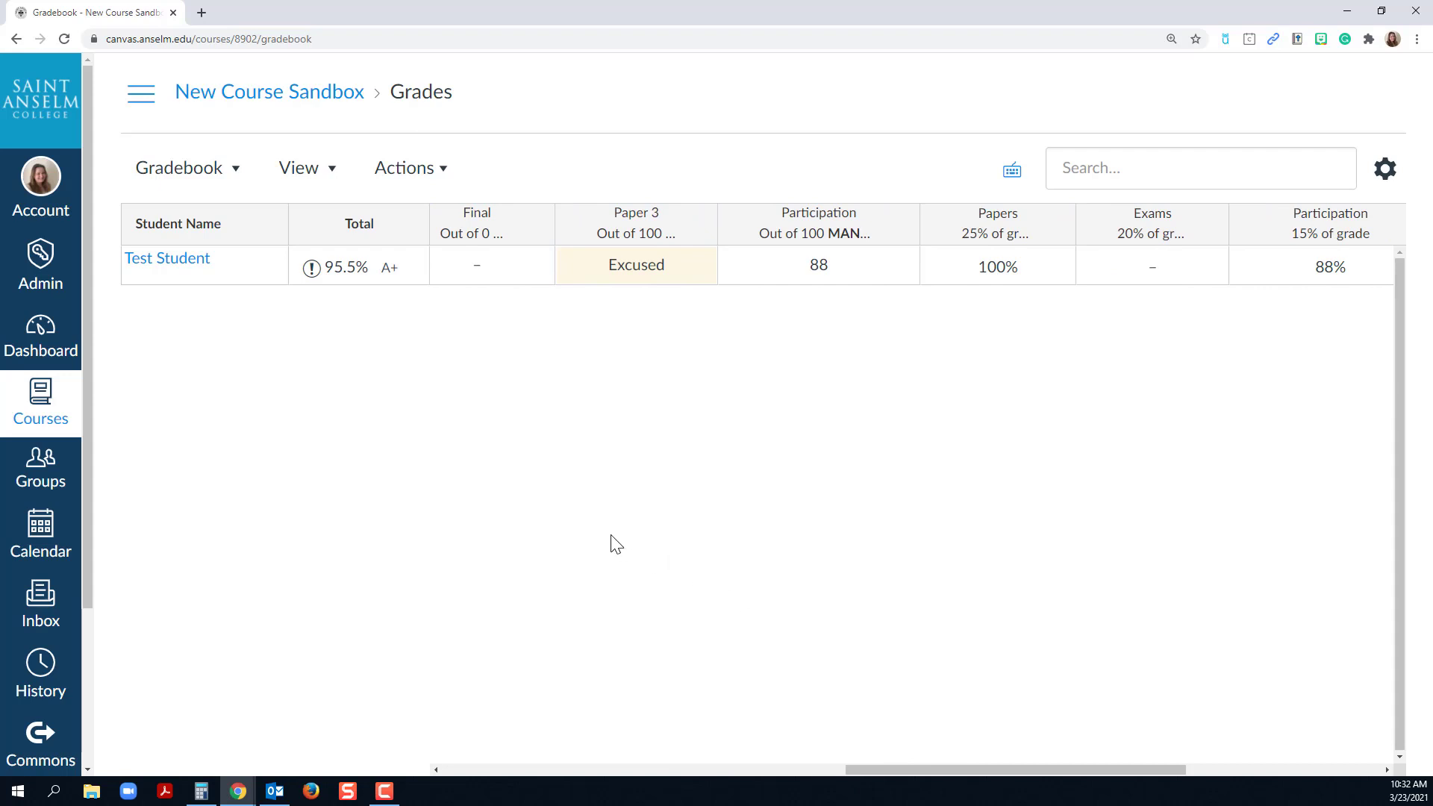
scroll(610, 542, right, 5)
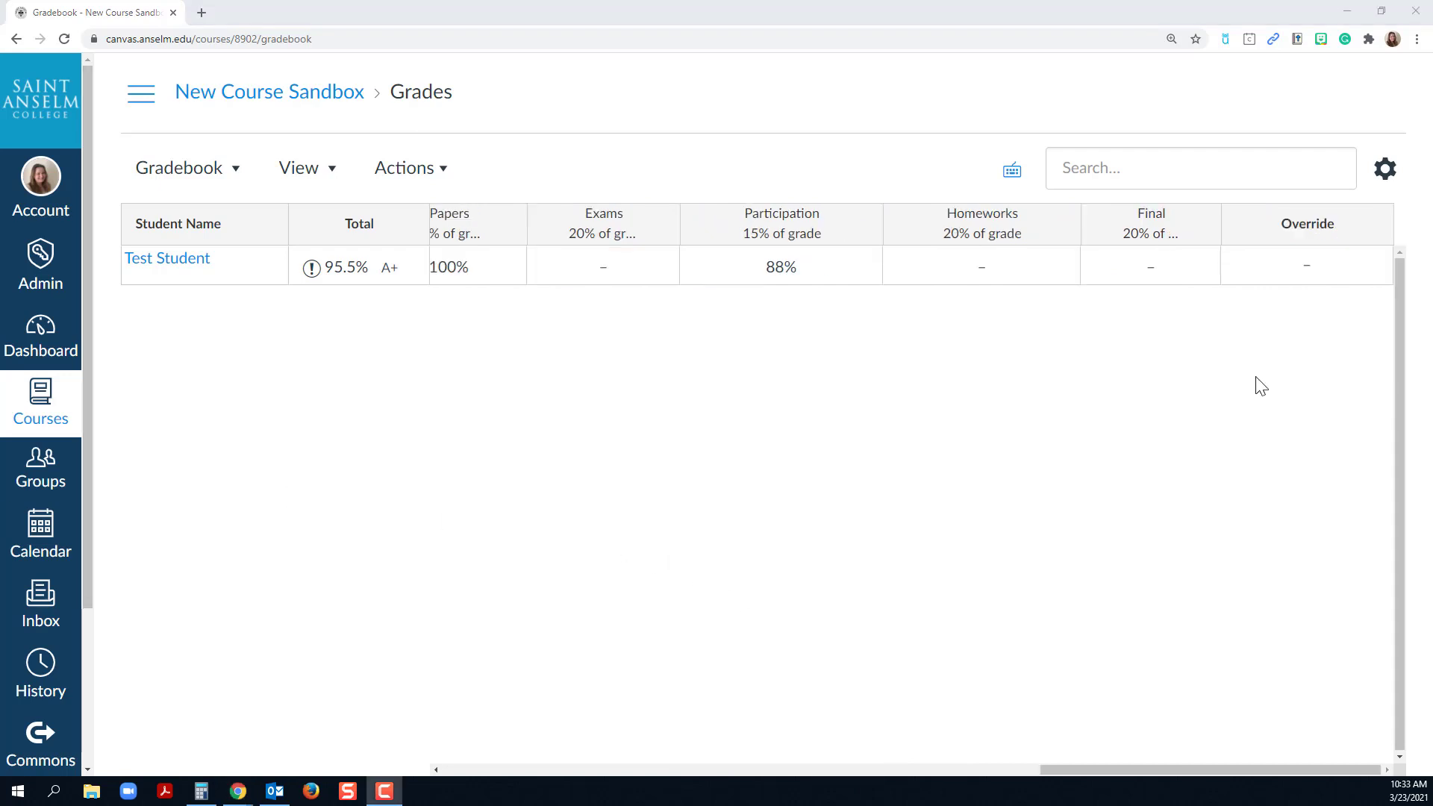
click(1302, 265)
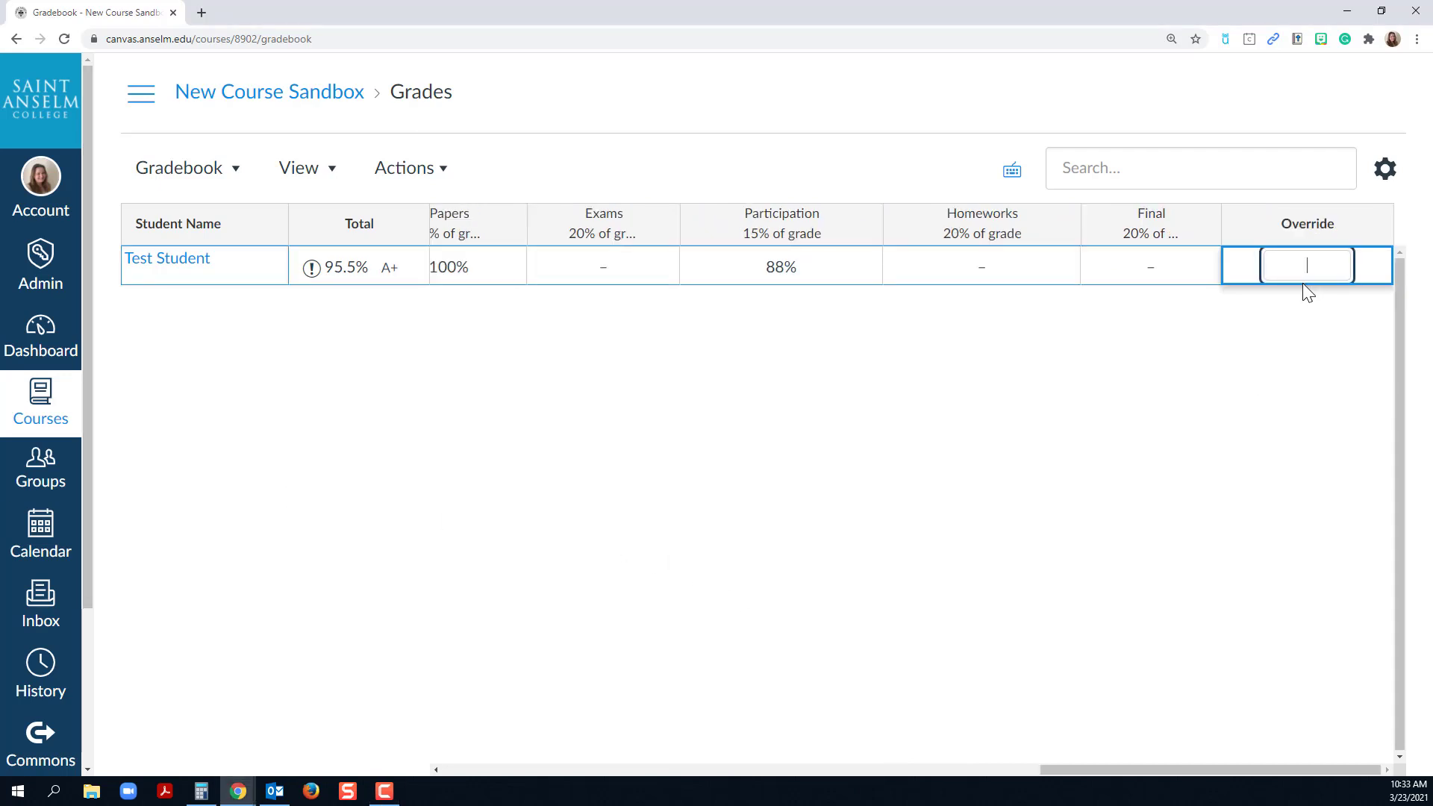
text(90)
key(Return)
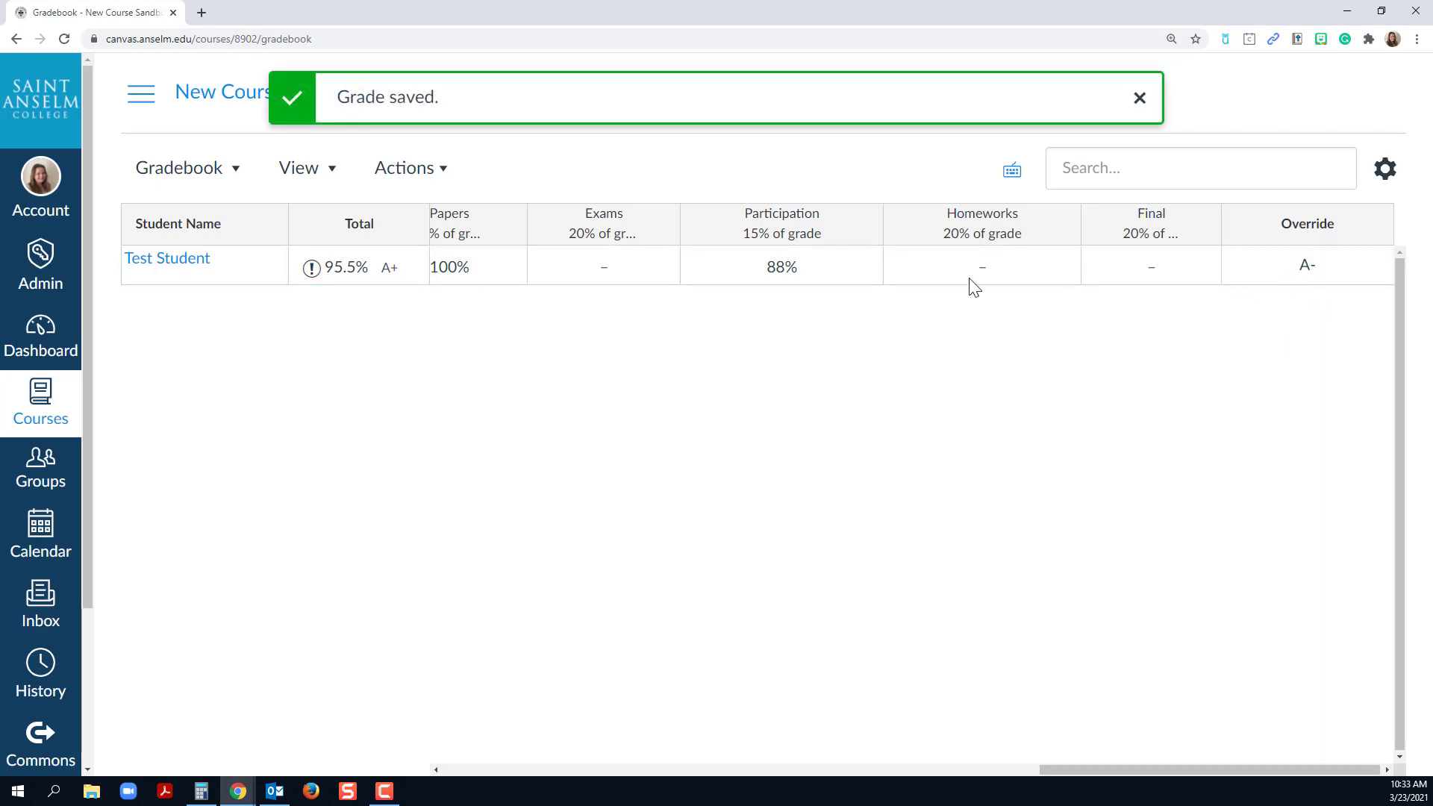
Step: View the letter-grade ranges of the enabled grading scheme in the New Course Sandbox course settings, and close the scheme
click(215, 97)
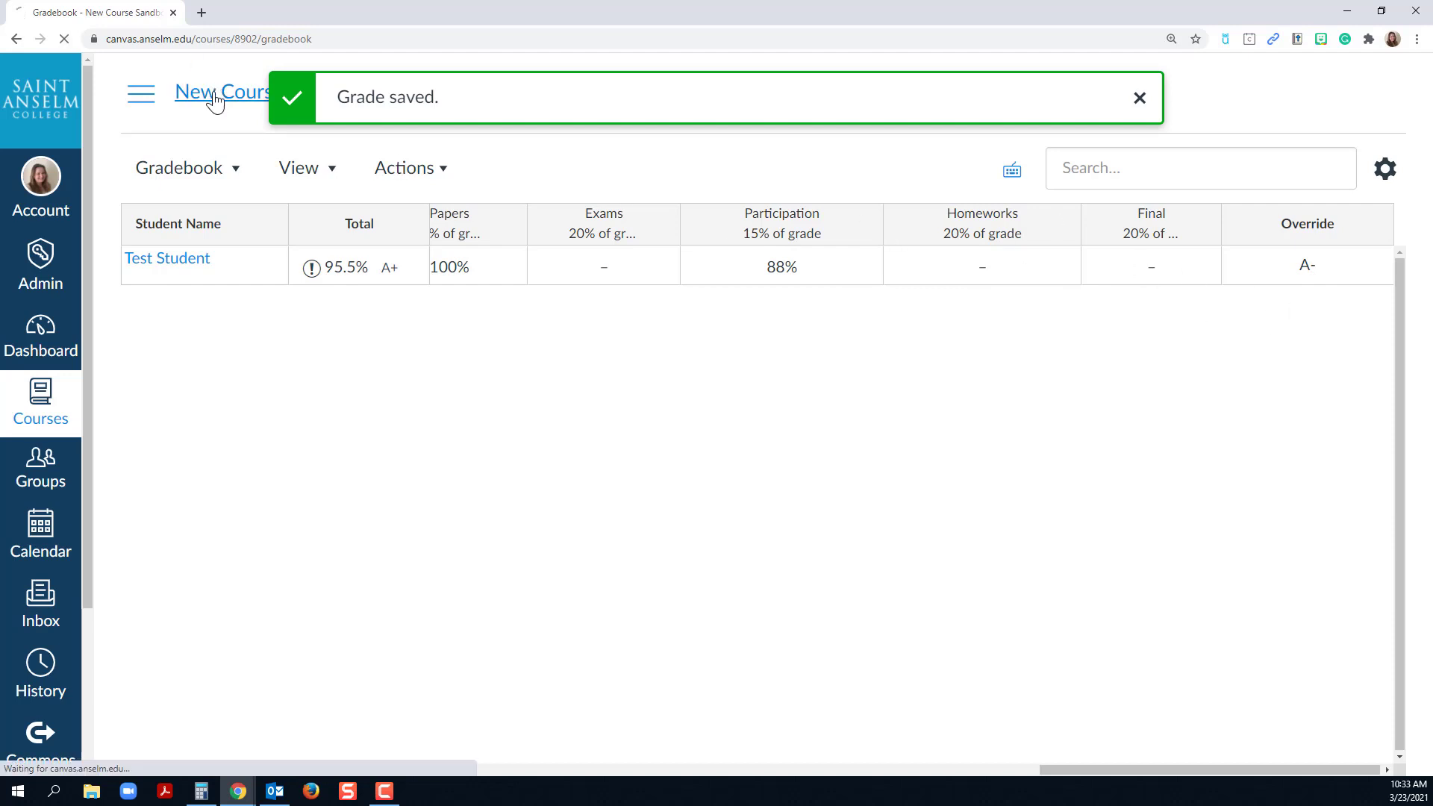
scroll(229, 676, down, 2)
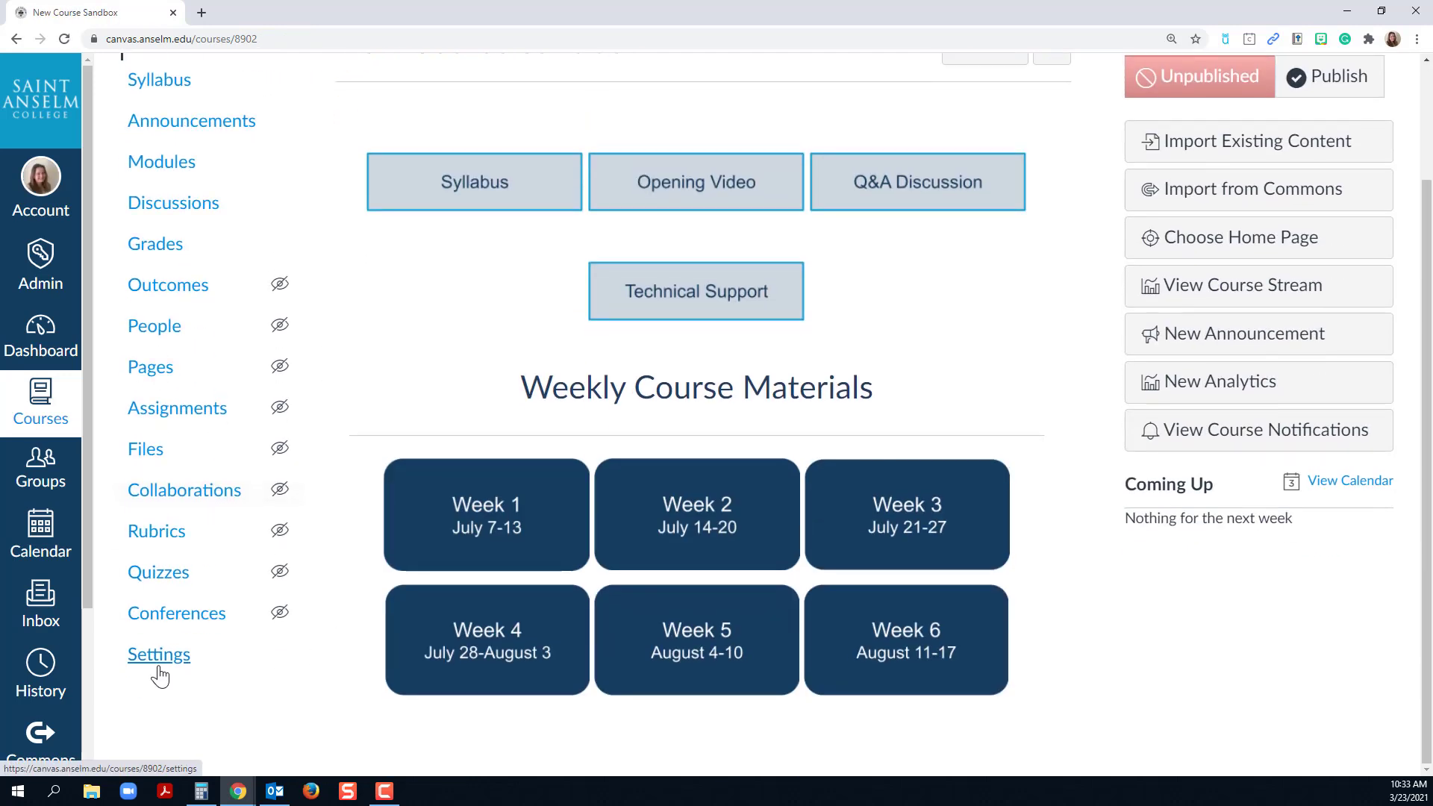
click(158, 661)
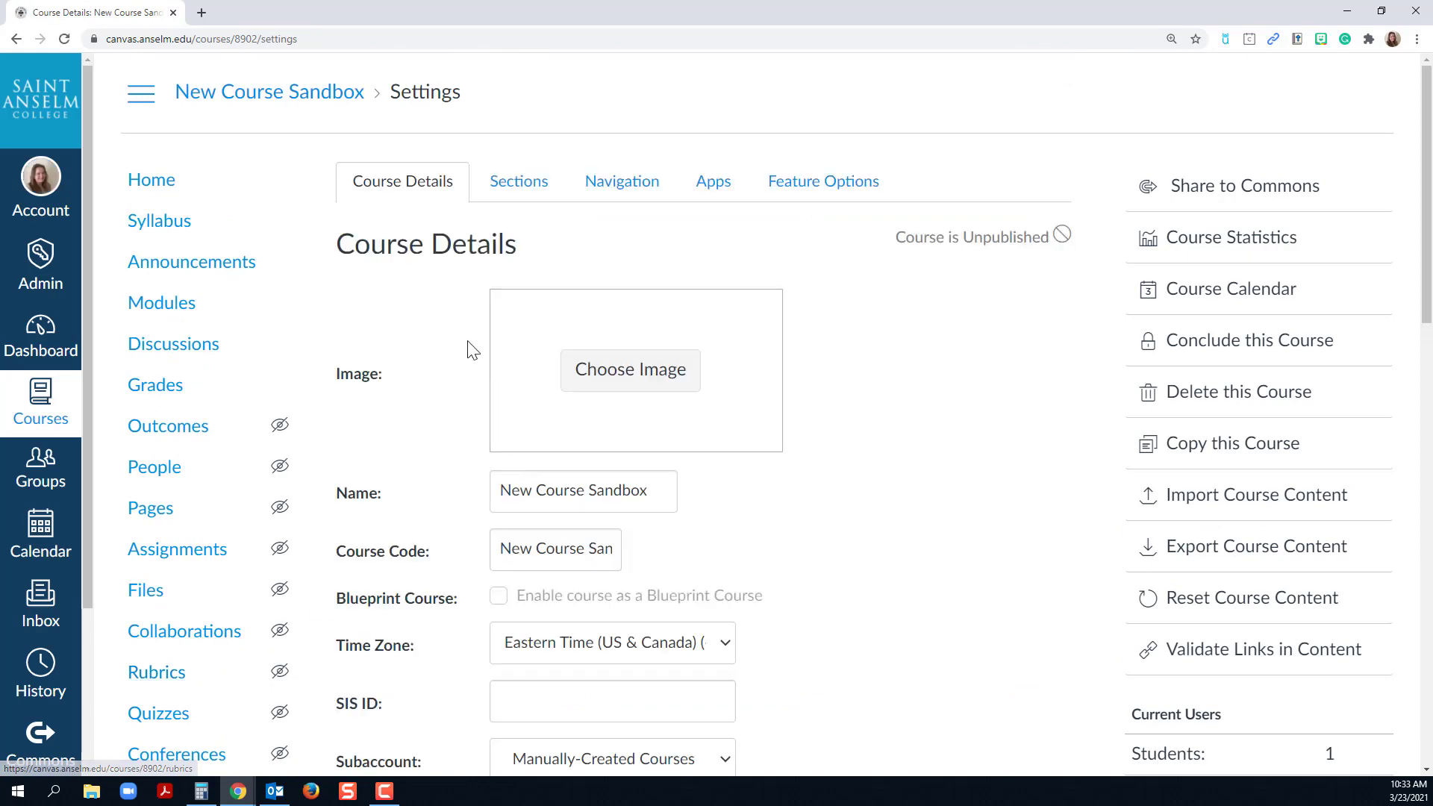
scroll(496, 496, down, 9)
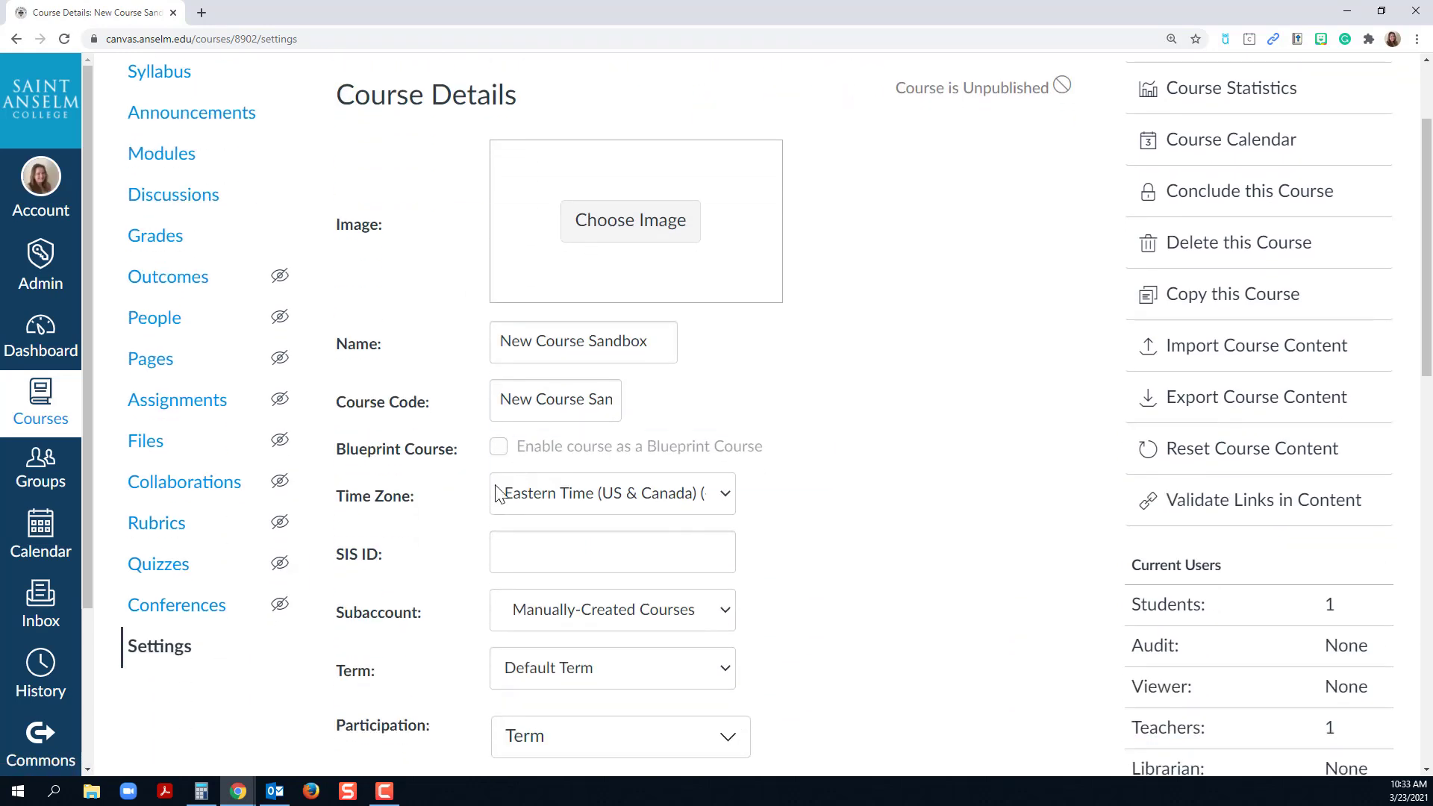
scroll(429, 544, down, 1)
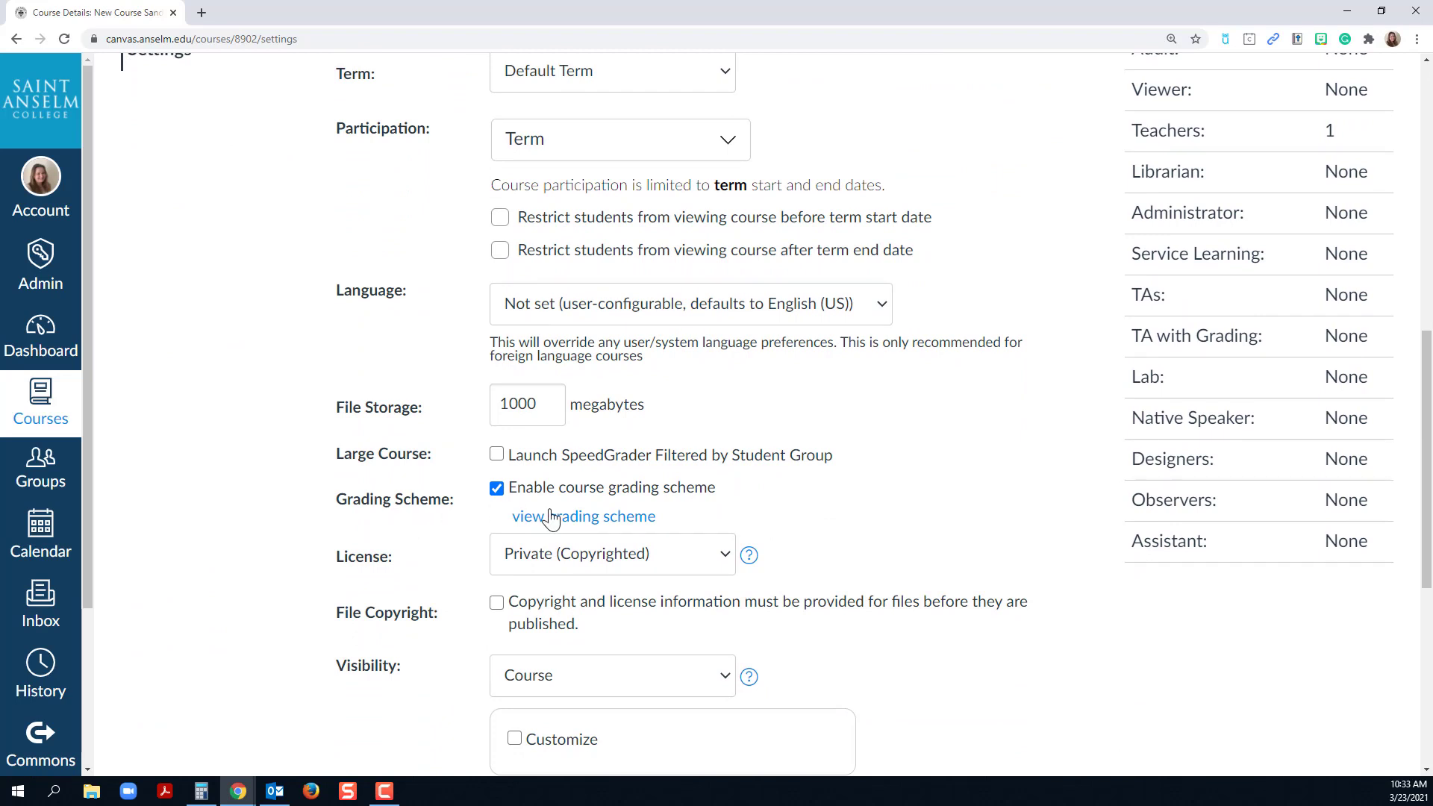
click(573, 517)
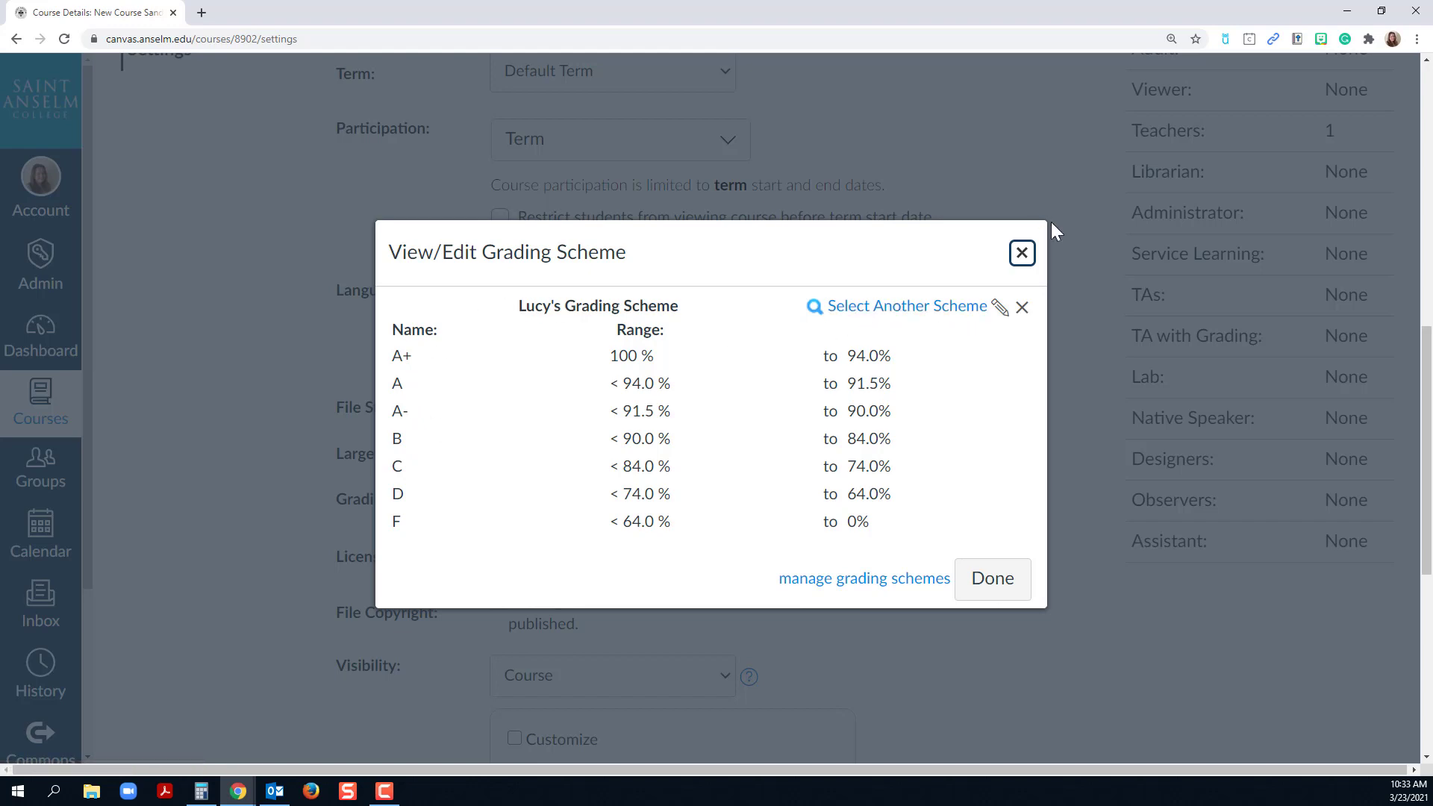
click(1022, 254)
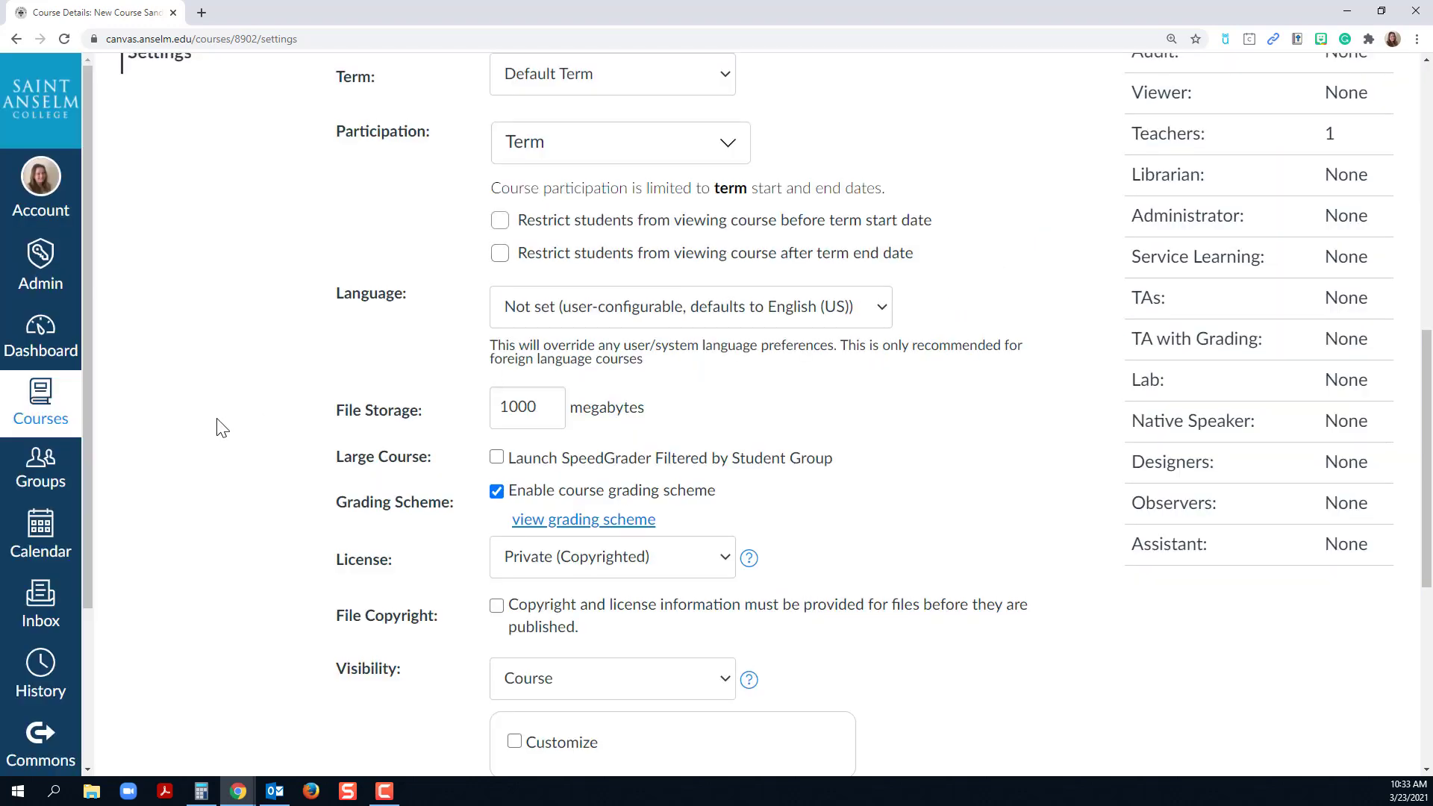
Step: Return to the course gradebook and review Test Student's columns from Homework 1 through Override
scroll(217, 422, up, 10)
click(152, 386)
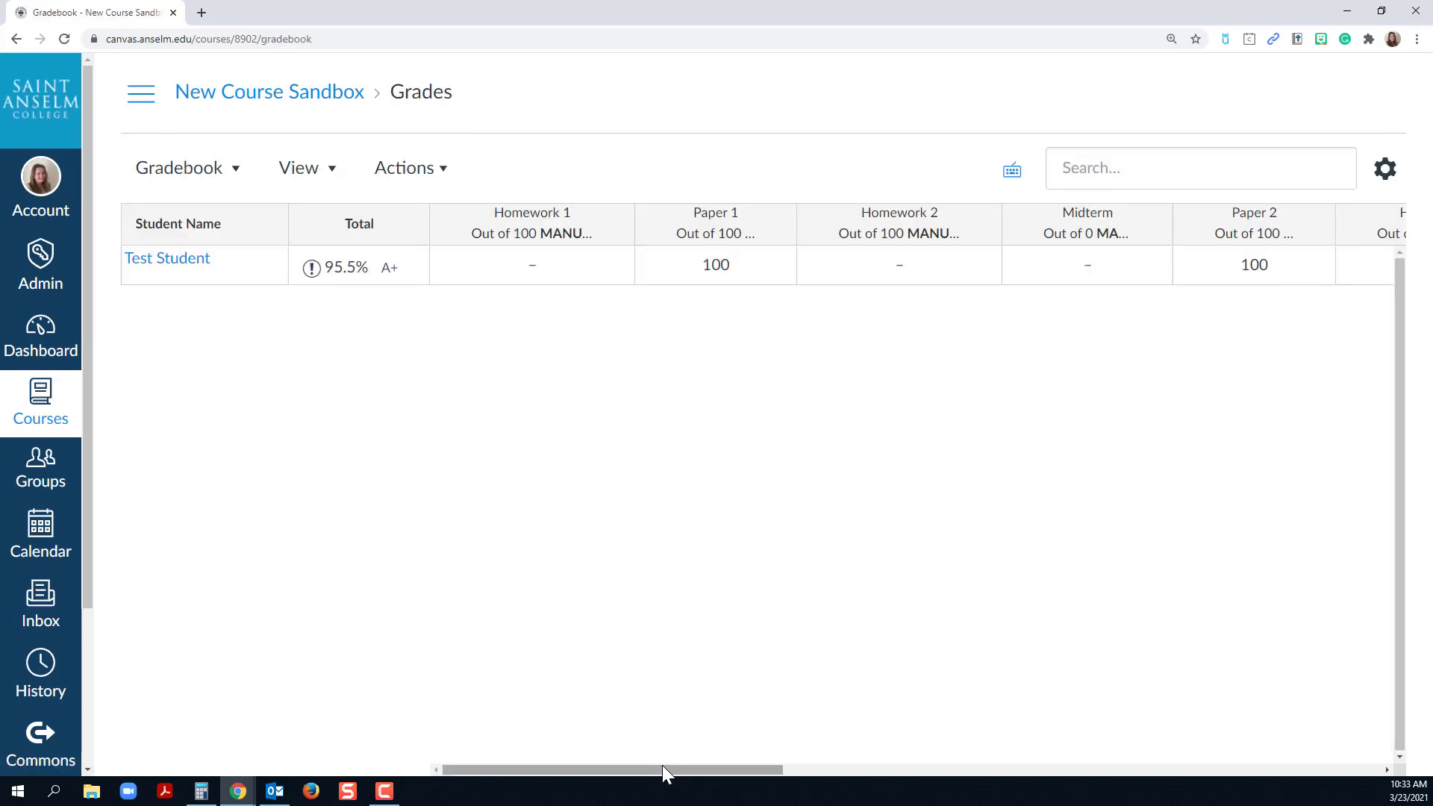
drag(673, 768, 1285, 748)
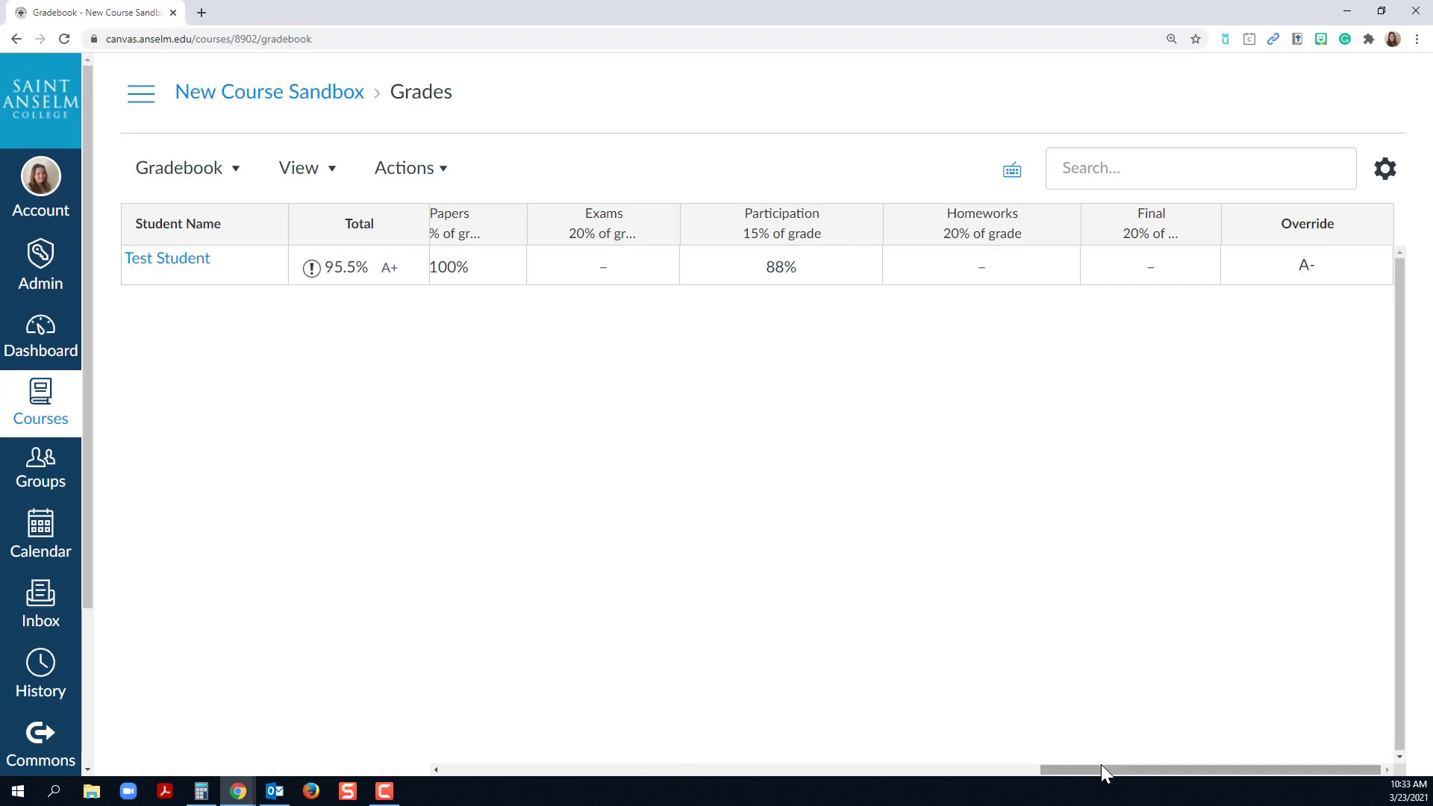
drag(1101, 767, 500, 772)
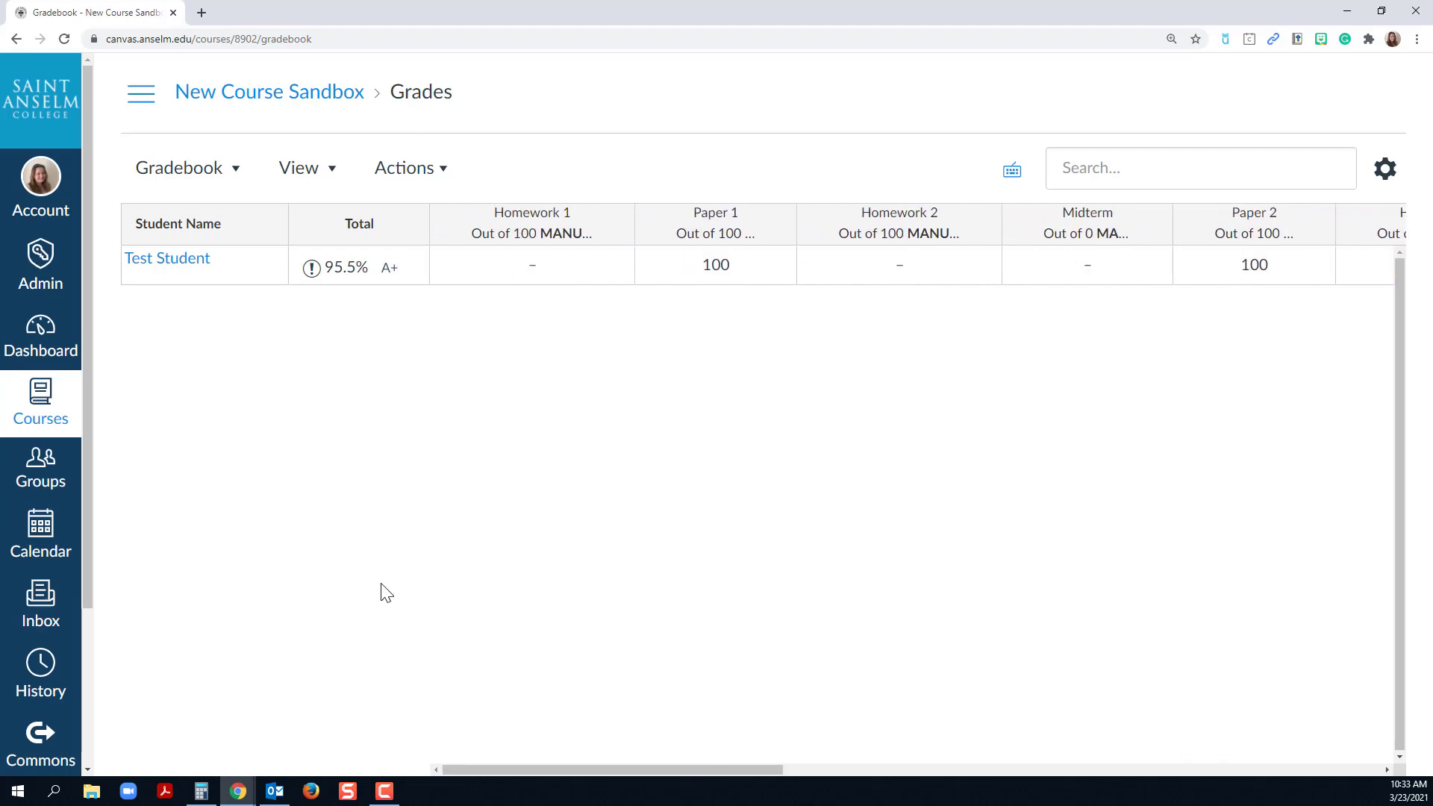